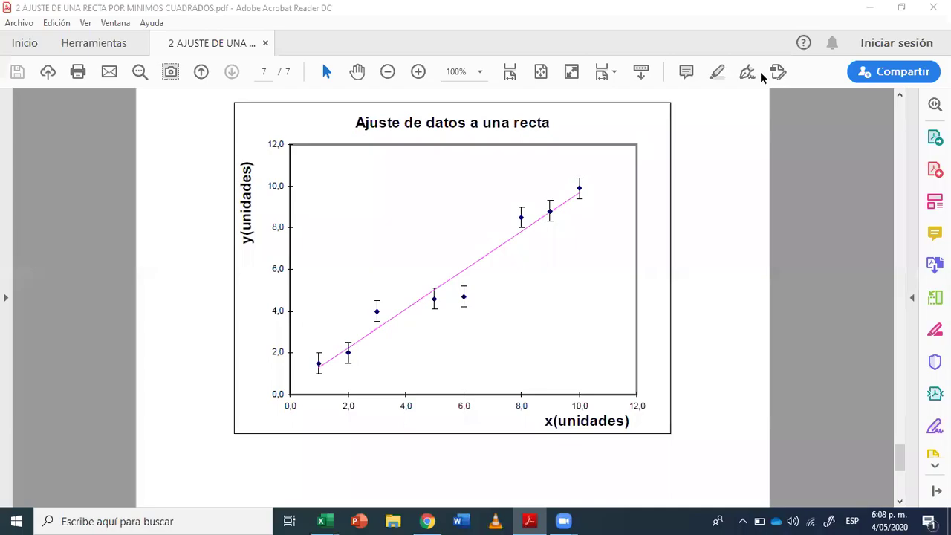
- Scroll through the PDF's page 6 table and formulas, ending at r=0.978
{"action": "scroll", "coordinate": [677, 301], "scroll_direction": "up", "scroll_amount": 5}
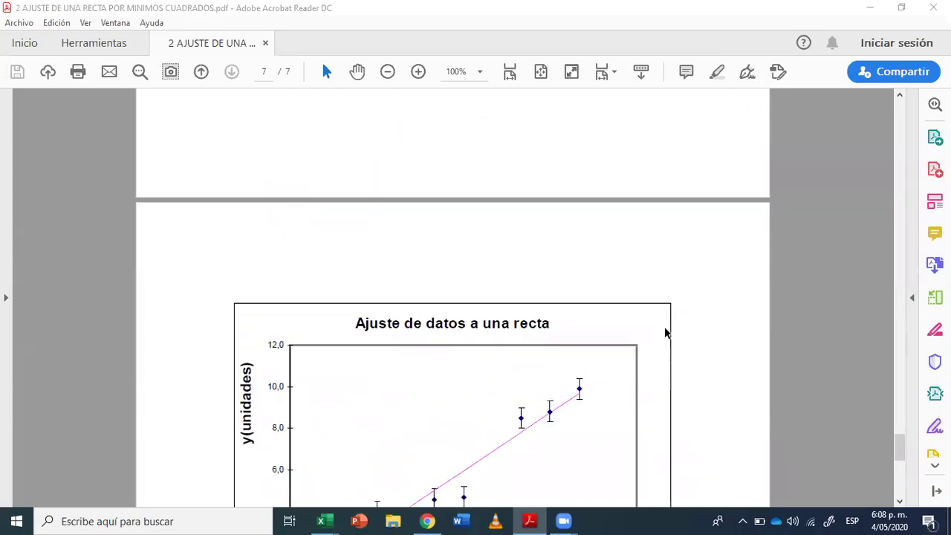
{"action": "scroll", "coordinate": [665, 327], "scroll_direction": "up", "scroll_amount": 4}
{"action": "scroll", "coordinate": [664, 327], "scroll_direction": "up", "scroll_amount": 3}
{"action": "scroll", "coordinate": [665, 327], "scroll_direction": "up", "scroll_amount": 3}
{"action": "scroll", "coordinate": [664, 333], "scroll_direction": "up", "scroll_amount": 2}
{"action": "scroll", "coordinate": [664, 333], "scroll_direction": "up", "scroll_amount": 3}
{"action": "scroll", "coordinate": [446, 312], "scroll_direction": "up", "scroll_amount": 1}
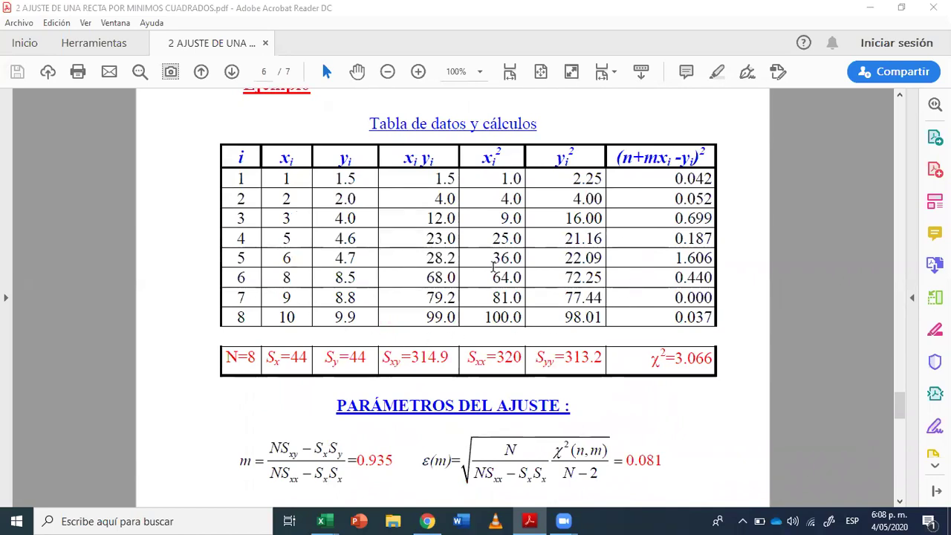
{"action": "scroll", "coordinate": [648, 369], "scroll_direction": "down", "scroll_amount": 3}
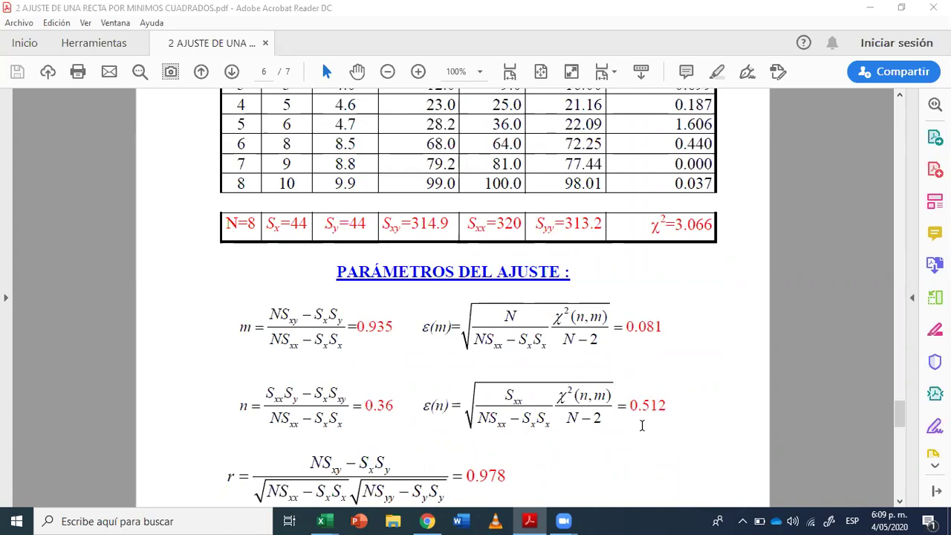
{"action": "scroll", "coordinate": [551, 422], "scroll_direction": "down", "scroll_amount": 2}
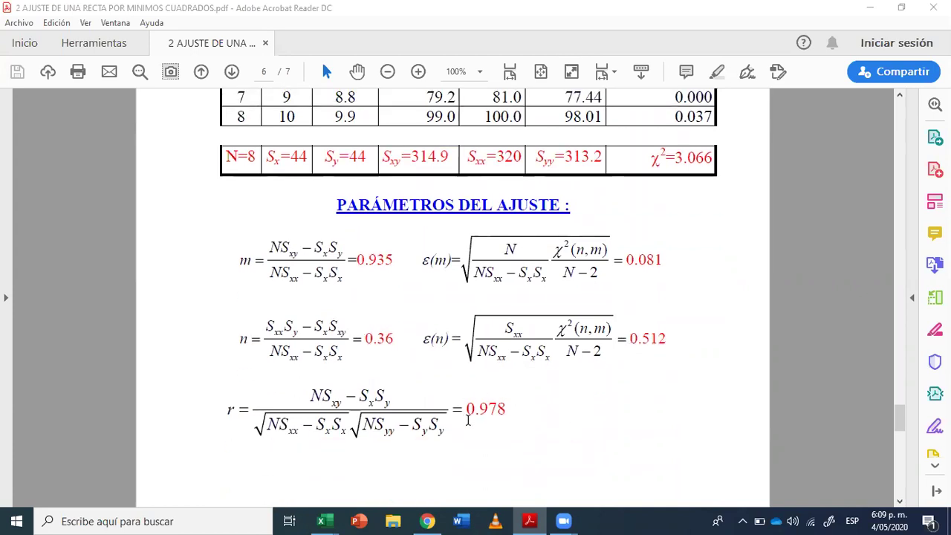
{"action": "scroll", "coordinate": [470, 418], "scroll_direction": "down", "scroll_amount": 2}
{"action": "scroll", "coordinate": [473, 415], "scroll_direction": "down", "scroll_amount": 5}
{"action": "scroll", "coordinate": [475, 412], "scroll_direction": "down", "scroll_amount": 5}
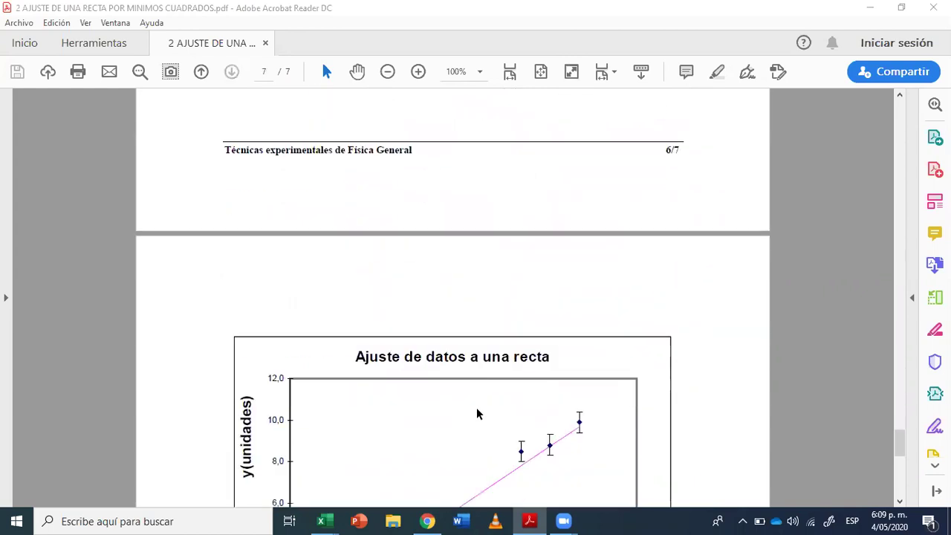
{"action": "scroll", "coordinate": [478, 414], "scroll_direction": "down", "scroll_amount": 4}
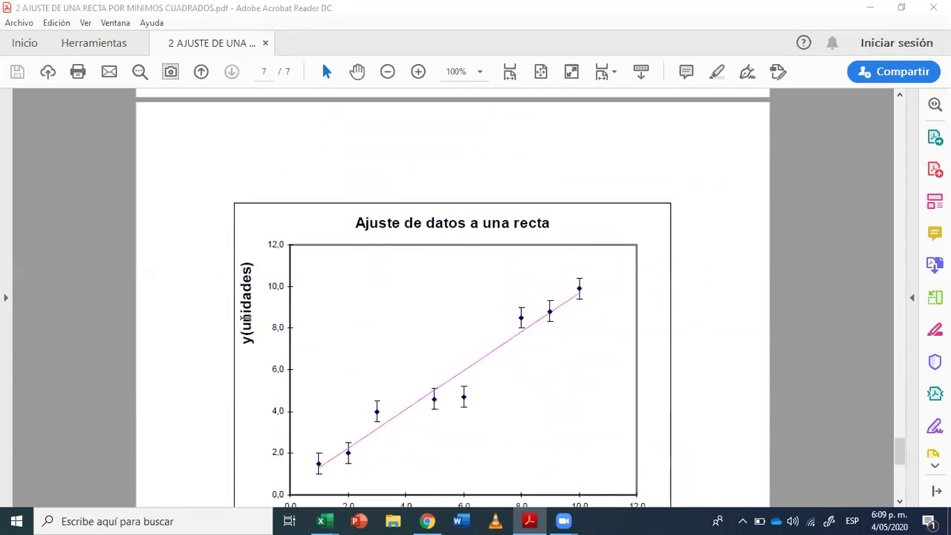
{"action": "scroll", "coordinate": [339, 331], "scroll_direction": "down", "scroll_amount": 2}
{"action": "scroll", "coordinate": [338, 325], "scroll_direction": "down", "scroll_amount": 4}
{"action": "scroll", "coordinate": [612, 327], "scroll_direction": "down", "scroll_amount": 2}
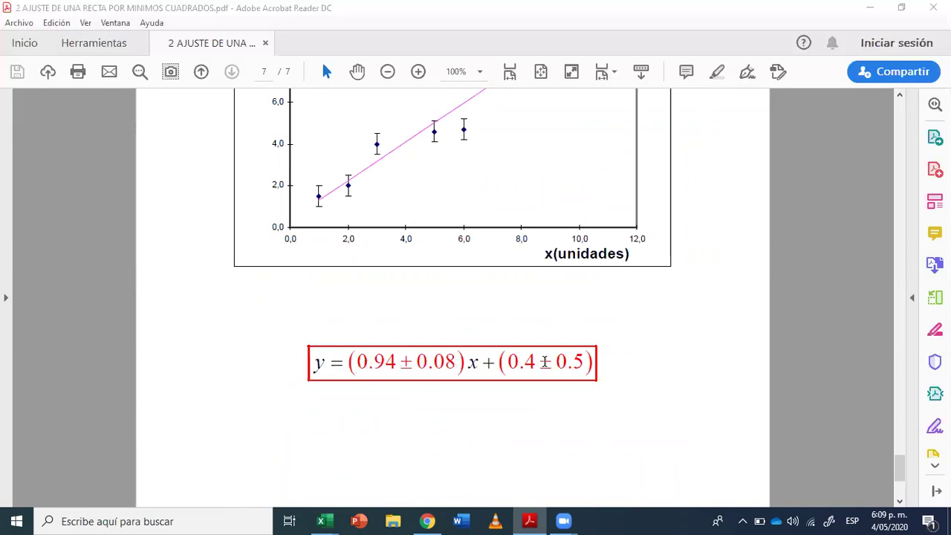
{"action": "scroll", "coordinate": [586, 349], "scroll_direction": "up", "scroll_amount": 3}
{"action": "scroll", "coordinate": [586, 349], "scroll_direction": "up", "scroll_amount": 5}
{"action": "scroll", "coordinate": [450, 276], "scroll_direction": "up", "scroll_amount": 3}
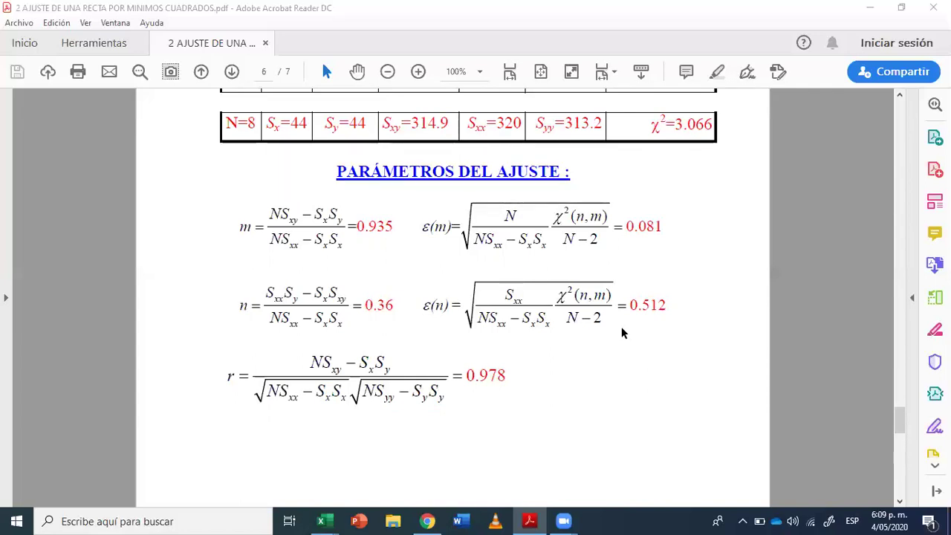
{"action": "scroll", "coordinate": [624, 319], "scroll_direction": "up", "scroll_amount": 5}
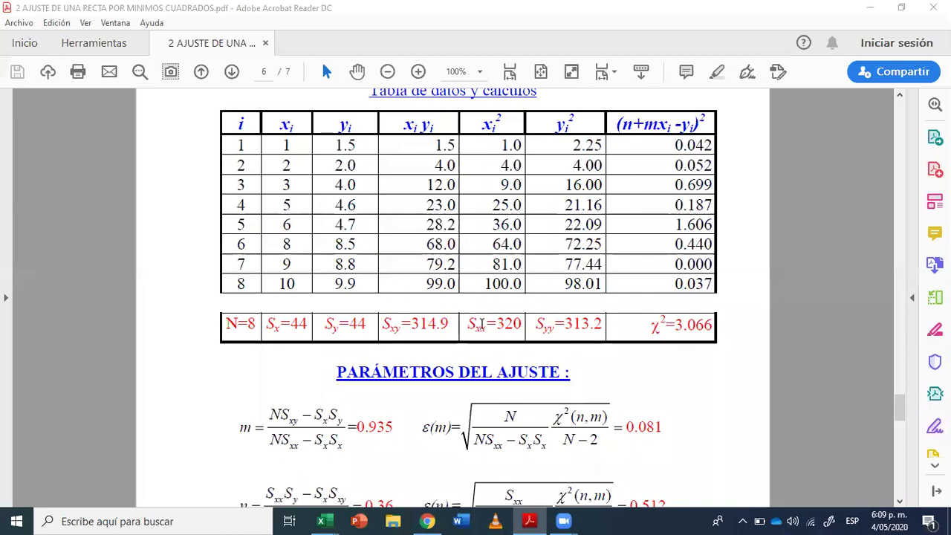
{"action": "scroll", "coordinate": [457, 283], "scroll_direction": "down", "scroll_amount": 2}
{"action": "scroll", "coordinate": [464, 325], "scroll_direction": "down", "scroll_amount": 2}
{"action": "scroll", "coordinate": [464, 326], "scroll_direction": "down", "scroll_amount": 1}
{"action": "scroll", "coordinate": [465, 327], "scroll_direction": "down", "scroll_amount": 1}
{"action": "scroll", "coordinate": [467, 329], "scroll_direction": "down", "scroll_amount": 1}
{"action": "scroll", "coordinate": [471, 333], "scroll_direction": "down", "scroll_amount": 3}
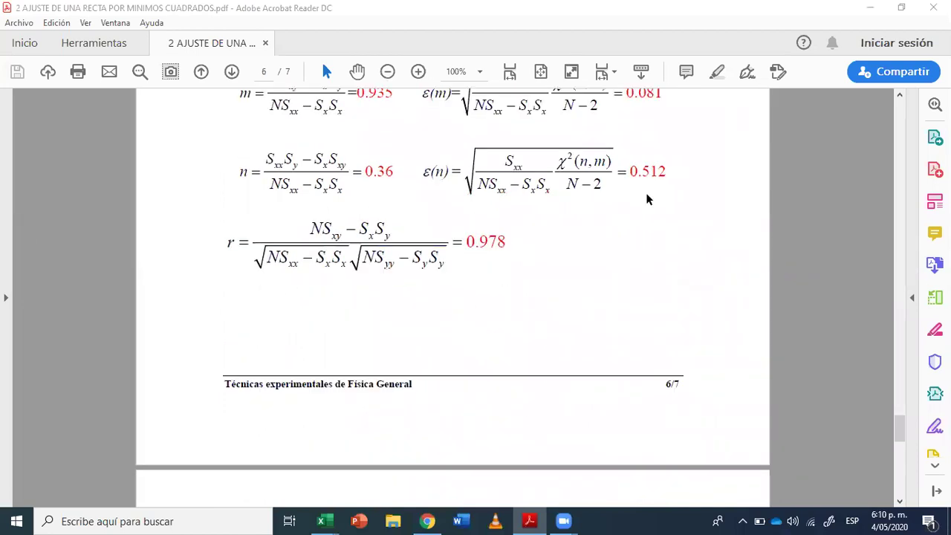
- Minimize the PDF, bring up the EJEMPLO EN EXCEL workbook and zoom it to 120%
{"action": "left_click", "coordinate": [870, 7]}
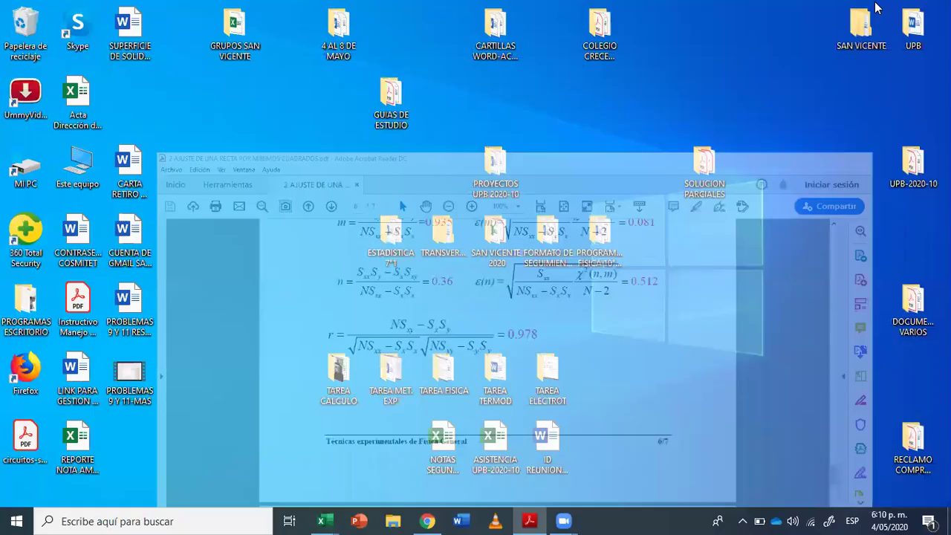
{"action": "mouse_move", "coordinate": [324, 520]}
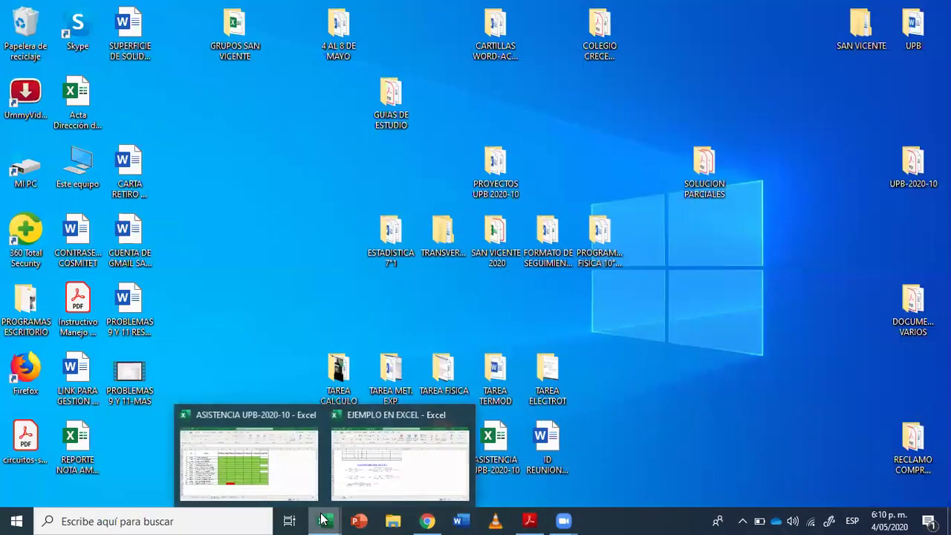
{"action": "left_click", "coordinate": [368, 487]}
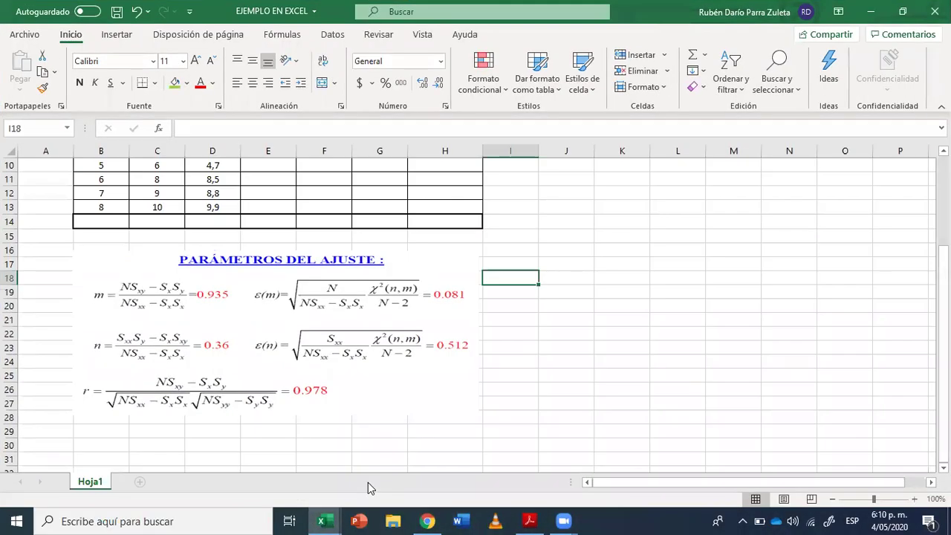
{"action": "scroll", "coordinate": [505, 422], "scroll_direction": "up", "scroll_amount": 3}
{"action": "left_click_drag", "start_coordinate": [732, 480], "coordinate": [561, 482]}
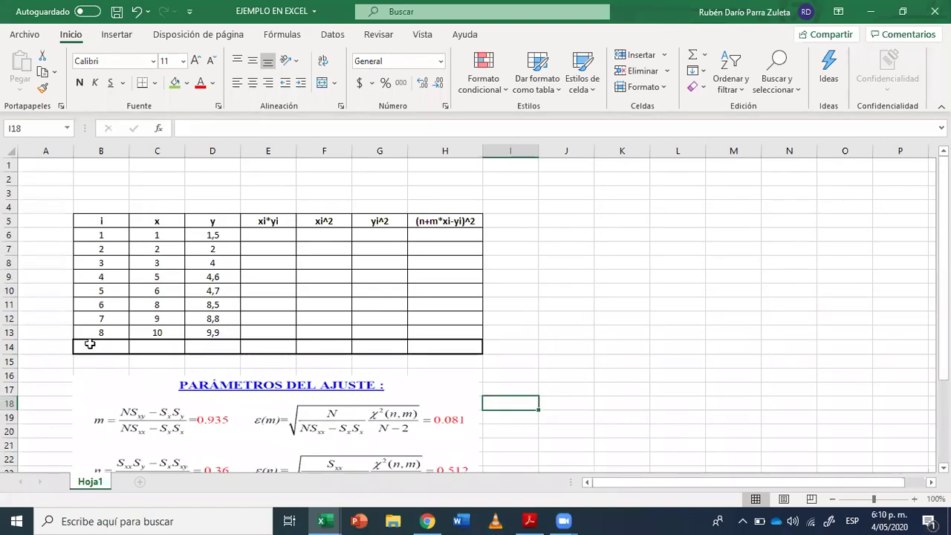
{"action": "left_click", "coordinate": [914, 500]}
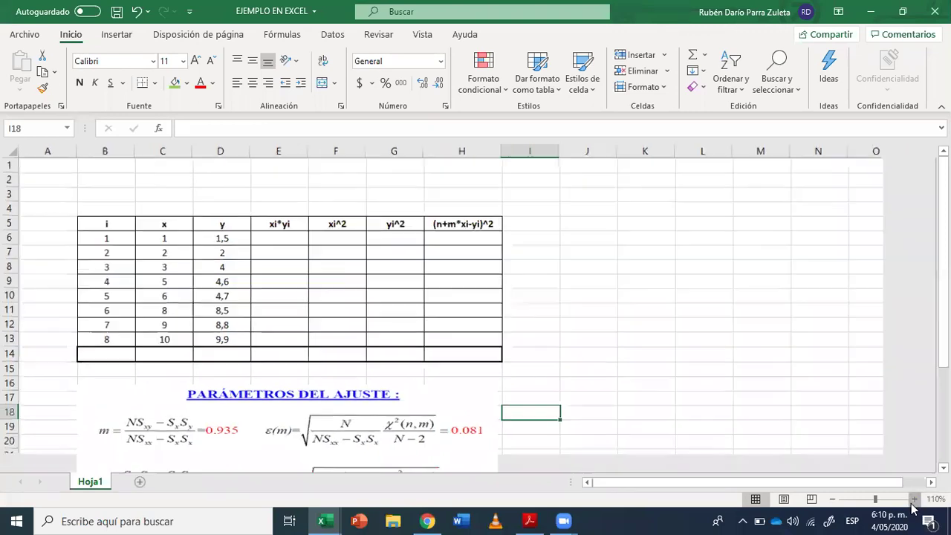
{"action": "left_click", "coordinate": [914, 499]}
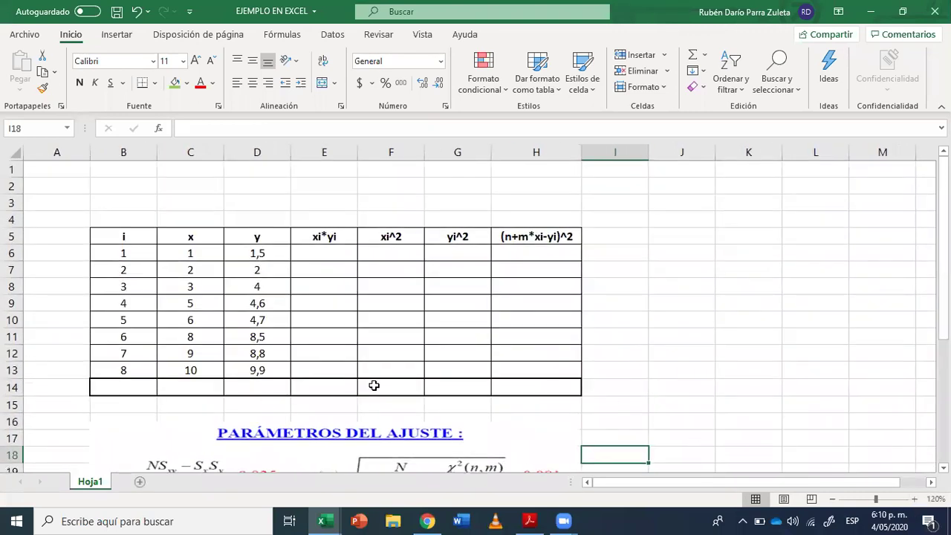
- Go back to the PDF's data table with totals Sx=44, Sy=44 and Sxy=314.9
{"action": "left_click", "coordinate": [529, 519]}
{"action": "scroll", "coordinate": [524, 441], "scroll_direction": "up", "scroll_amount": 5}
{"action": "scroll", "coordinate": [545, 393], "scroll_direction": "up", "scroll_amount": 3}
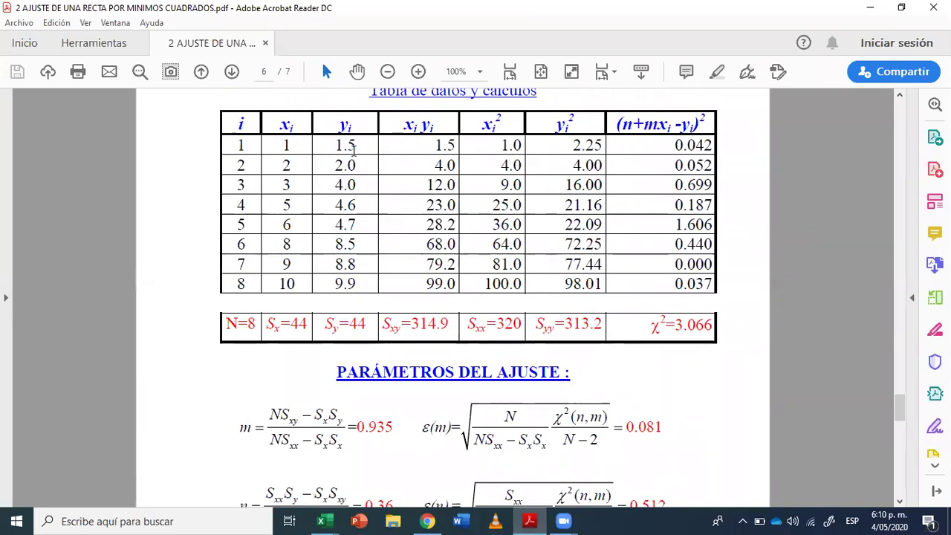
- Minimize Acrobat so the EJEMPLO EN EXCEL data table shows again
{"action": "left_click", "coordinate": [870, 8]}
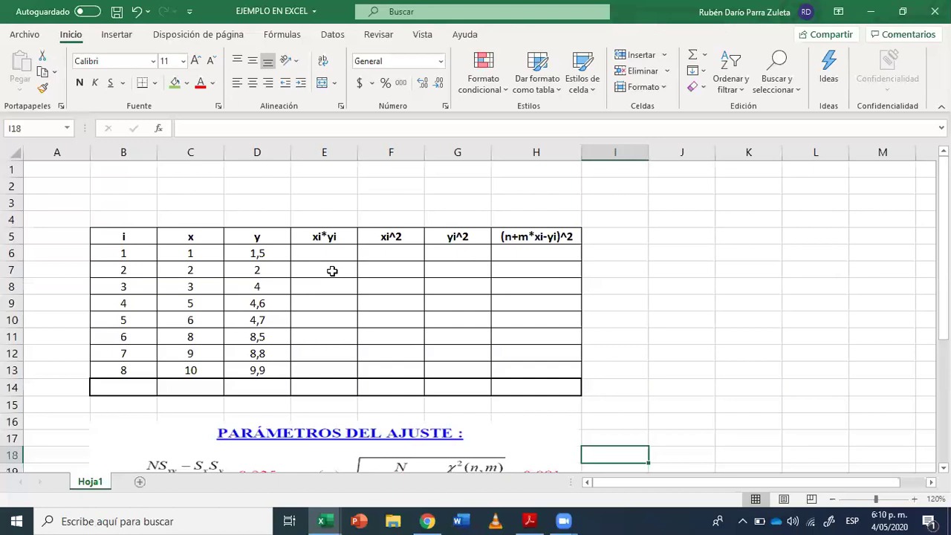
- Step down through the index values 1 to 8 in B6:B13
{"action": "left_click", "coordinate": [126, 254]}
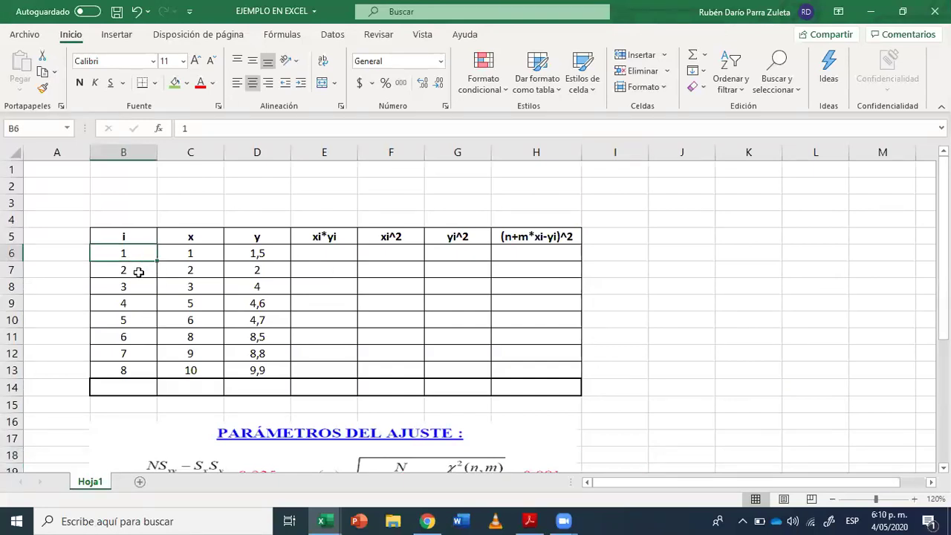
{"action": "left_click", "coordinate": [139, 273]}
{"action": "left_click", "coordinate": [138, 287]}
{"action": "left_click", "coordinate": [139, 303]}
{"action": "left_click", "coordinate": [141, 322]}
{"action": "left_click", "coordinate": [143, 336]}
{"action": "left_click", "coordinate": [143, 356]}
{"action": "left_click", "coordinate": [140, 370]}
- Enter N=8 in cell B14 and colour it red
{"action": "left_click", "coordinate": [131, 387]}
{"action": "type", "text": "N=8"}
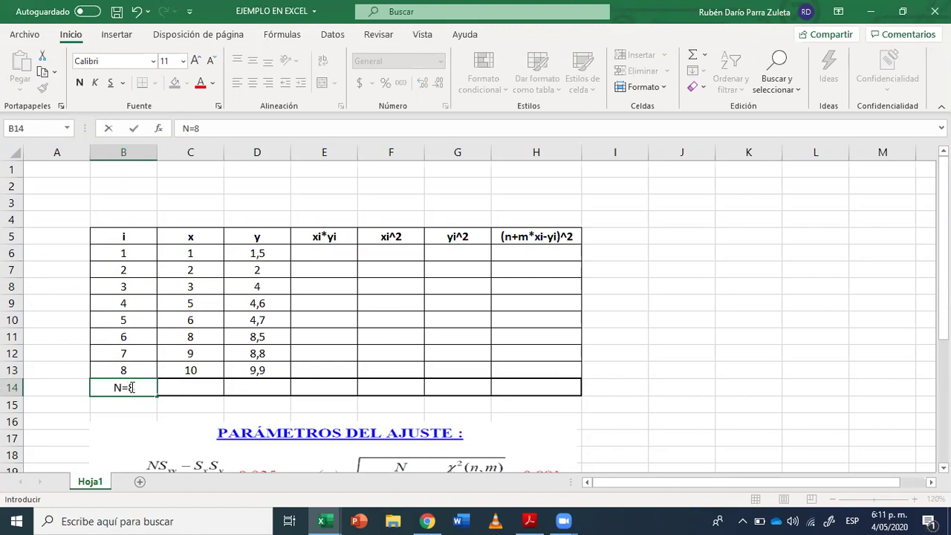
{"action": "left_click", "coordinate": [119, 403]}
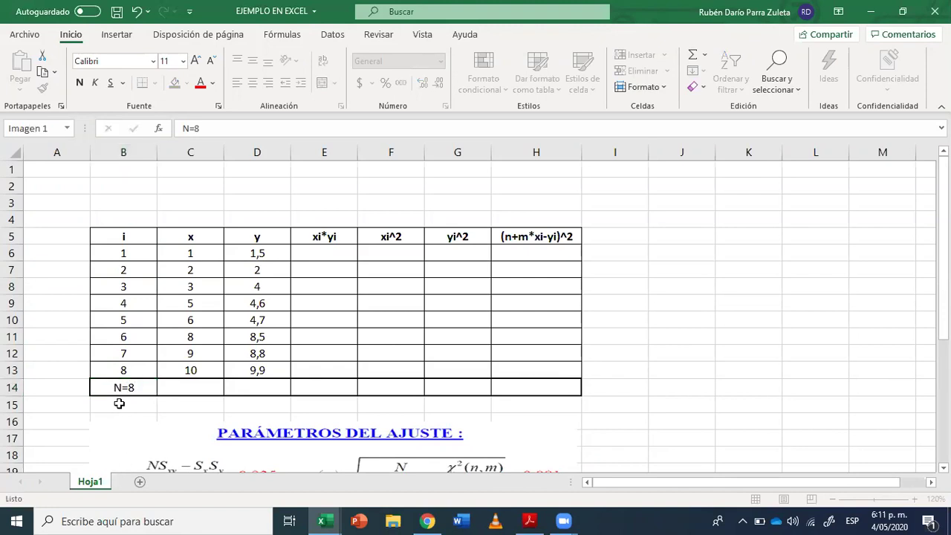
{"action": "left_click", "coordinate": [120, 386]}
{"action": "left_click", "coordinate": [200, 83]}
{"action": "left_click", "coordinate": [132, 402]}
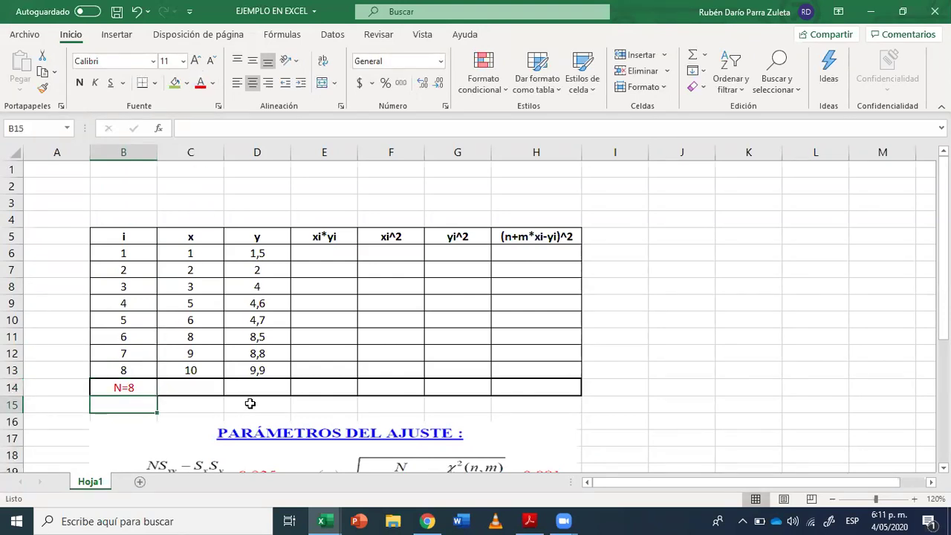
{"action": "left_click", "coordinate": [529, 521]}
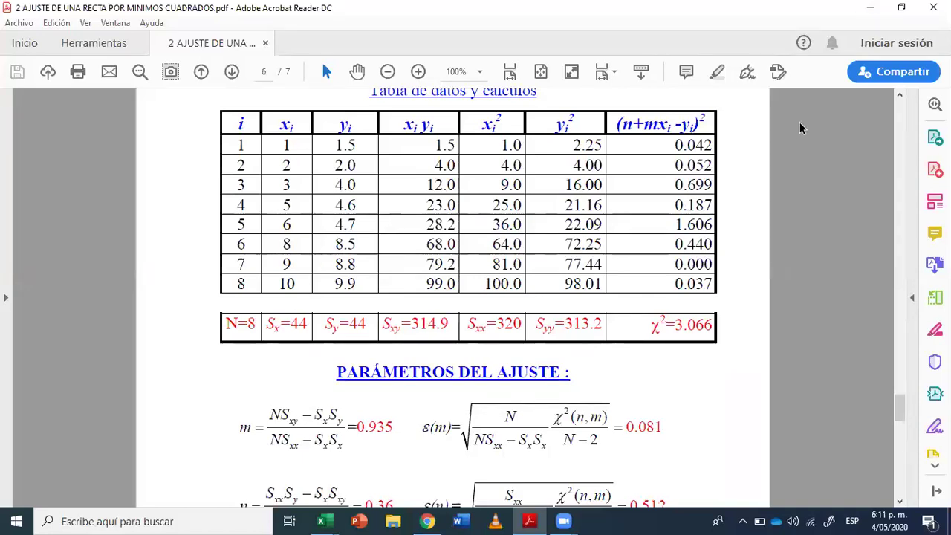
- AutoSum the x values C6:C13 into C14, giving 44 to match the PDF's Sx
{"action": "key", "text": "alt+Tab"}
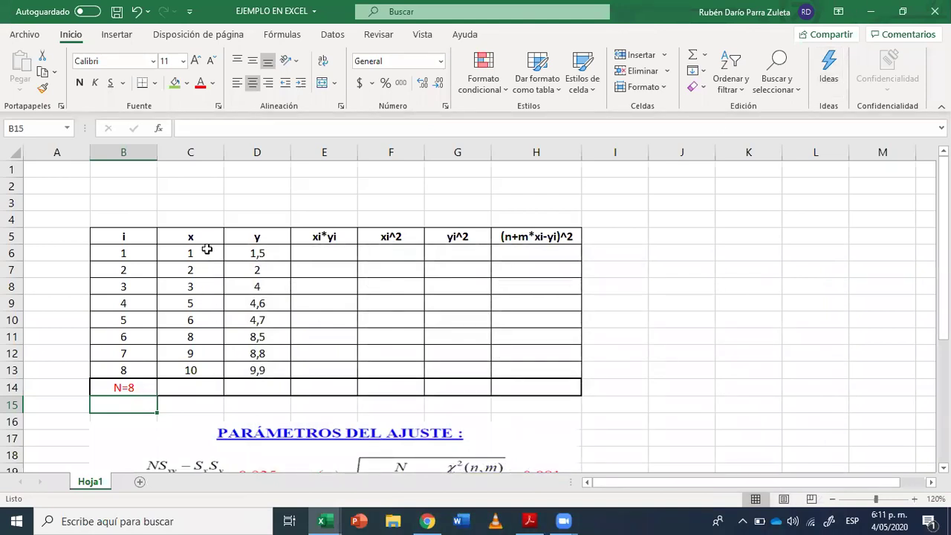
{"action": "left_click_drag", "start_coordinate": [207, 249], "coordinate": [197, 371]}
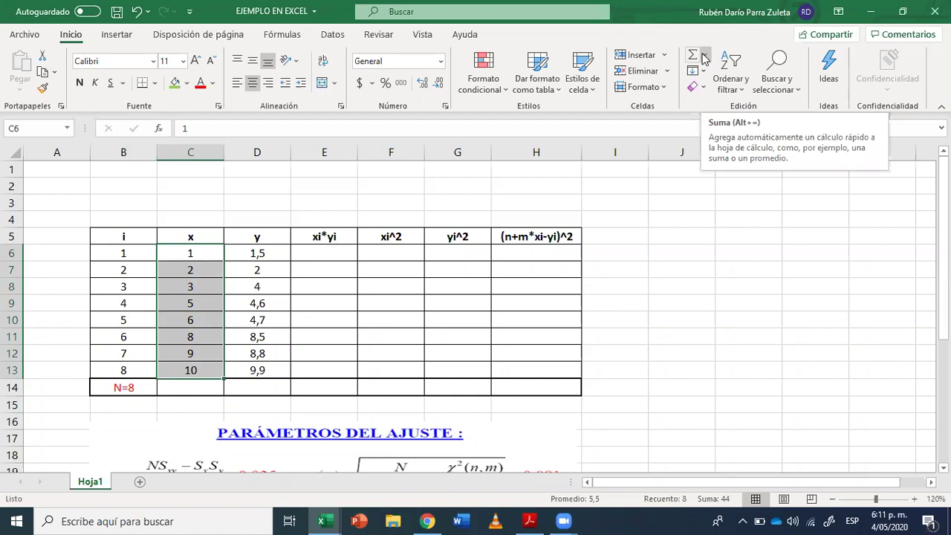
{"action": "left_click", "coordinate": [693, 56]}
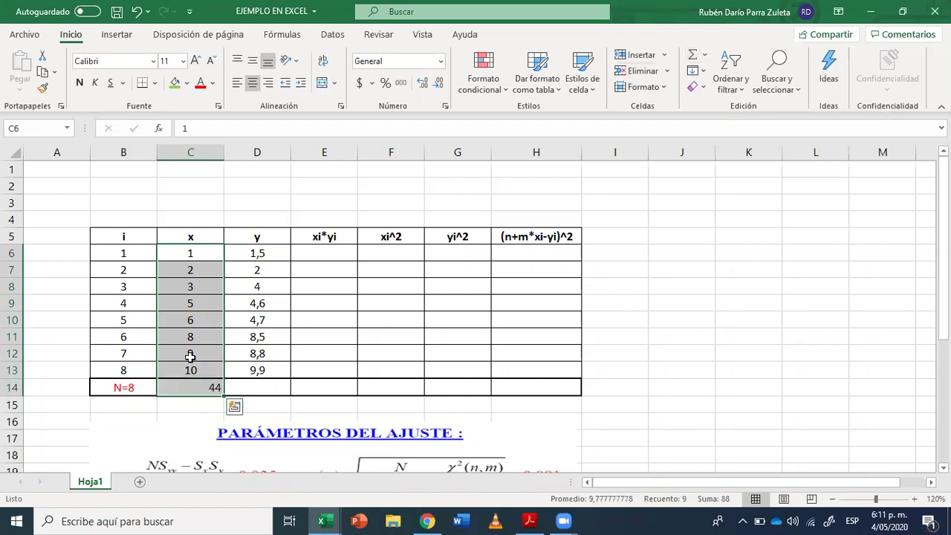
{"action": "left_click", "coordinate": [191, 386]}
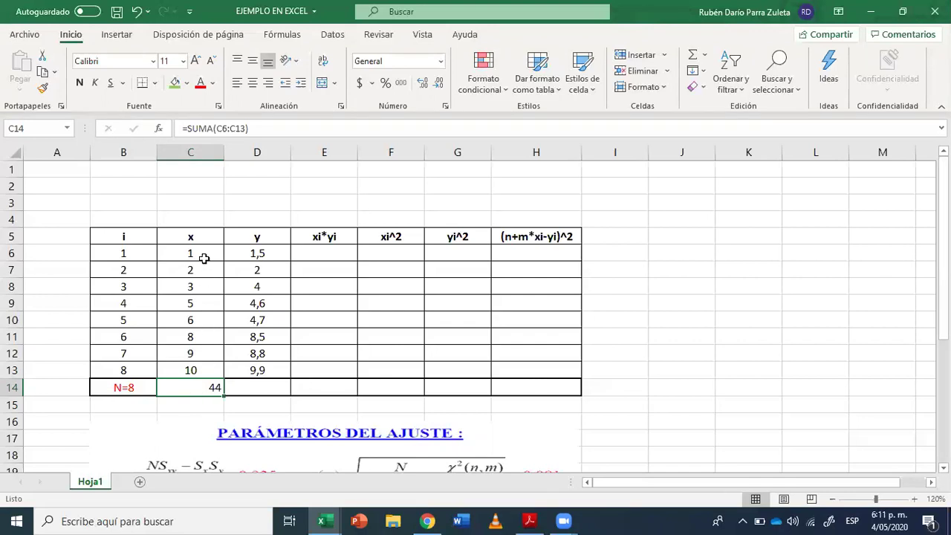
{"action": "left_click", "coordinate": [529, 521]}
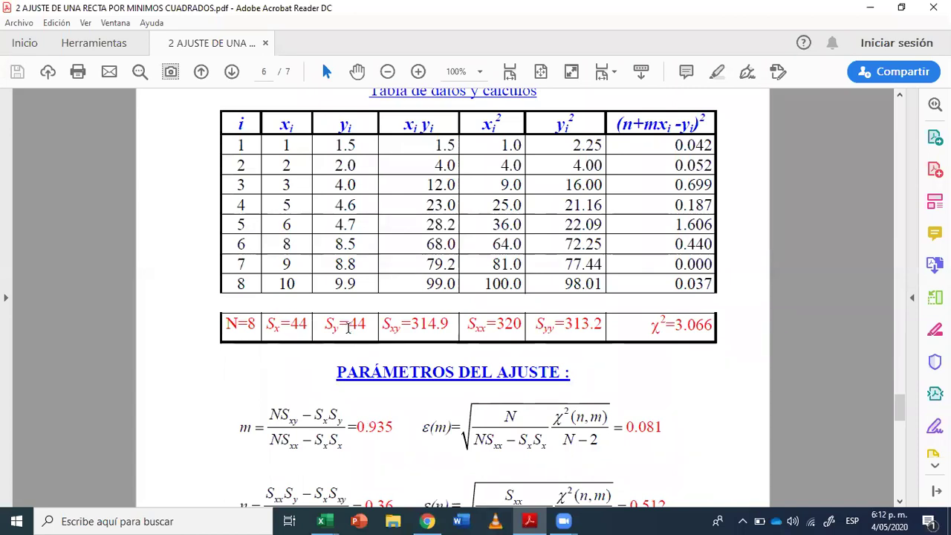
- AutoSum the y values D6:D13 into D14, giving 44
{"action": "left_click", "coordinate": [870, 9]}
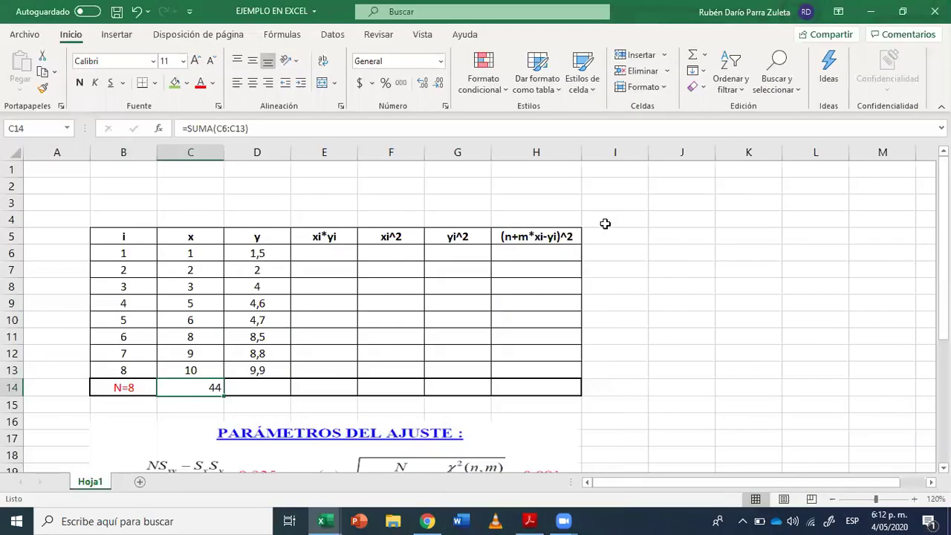
{"action": "left_click", "coordinate": [272, 254]}
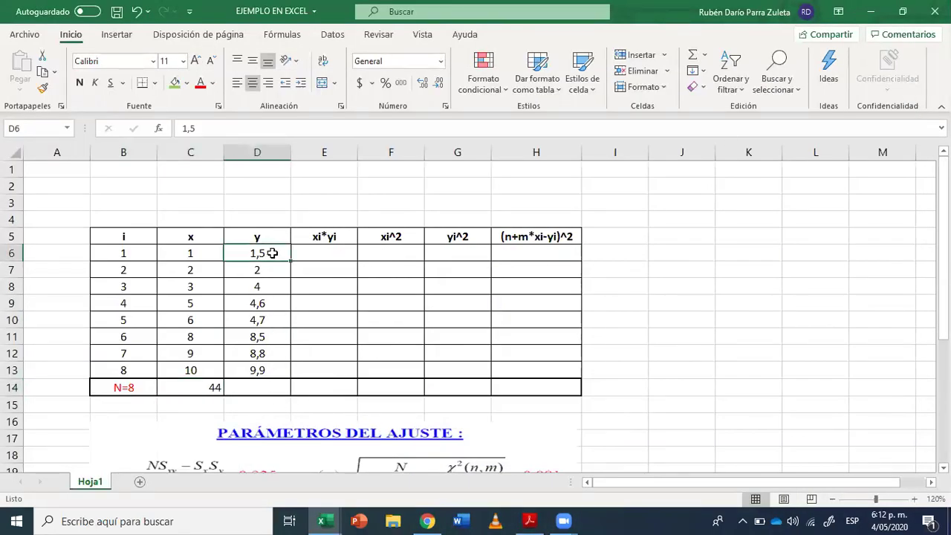
{"action": "left_click_drag", "start_coordinate": [271, 253], "coordinate": [272, 368]}
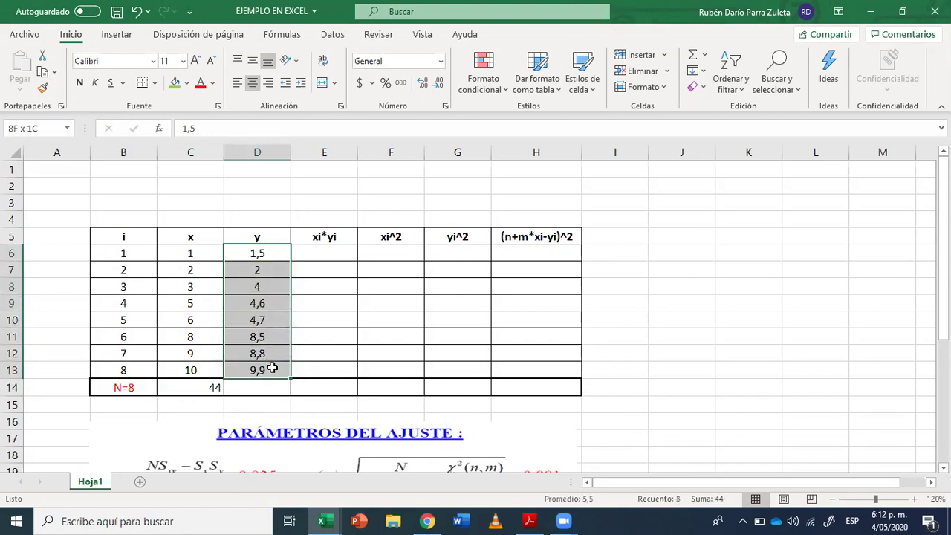
{"action": "left_click", "coordinate": [693, 57]}
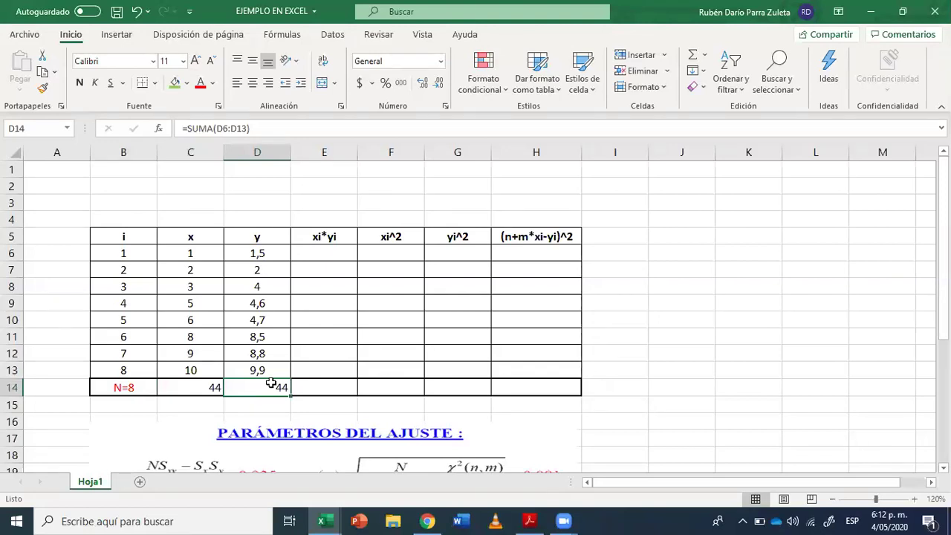
- Scroll the PDF down to page 7's fitted chart and equation
{"action": "left_click", "coordinate": [529, 521]}
{"action": "scroll", "coordinate": [512, 350], "scroll_direction": "down", "scroll_amount": 5}
{"action": "scroll", "coordinate": [512, 344], "scroll_direction": "down", "scroll_amount": 5}
{"action": "scroll", "coordinate": [512, 344], "scroll_direction": "down", "scroll_amount": 5}
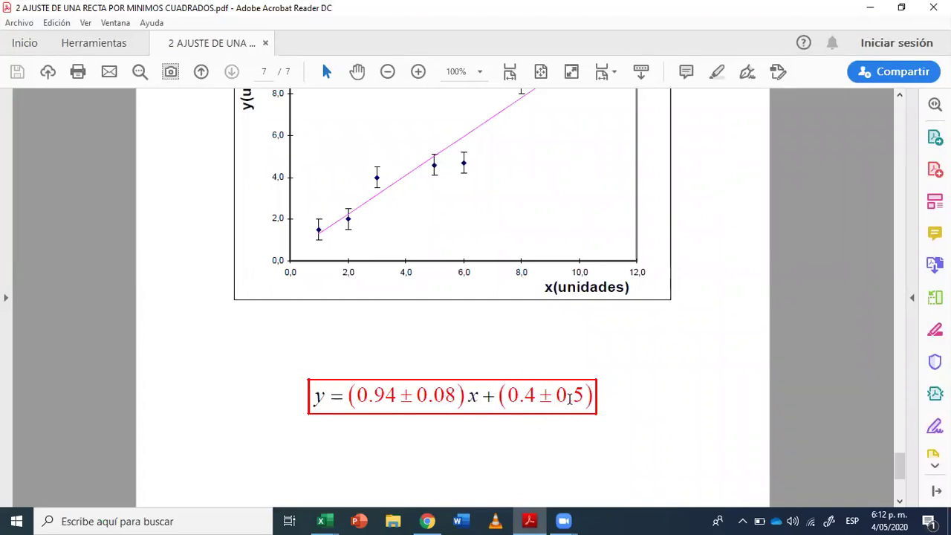
- Minimize Acrobat to bring the EJEMPLO EN EXCEL workbook back
{"action": "left_click", "coordinate": [873, 9]}
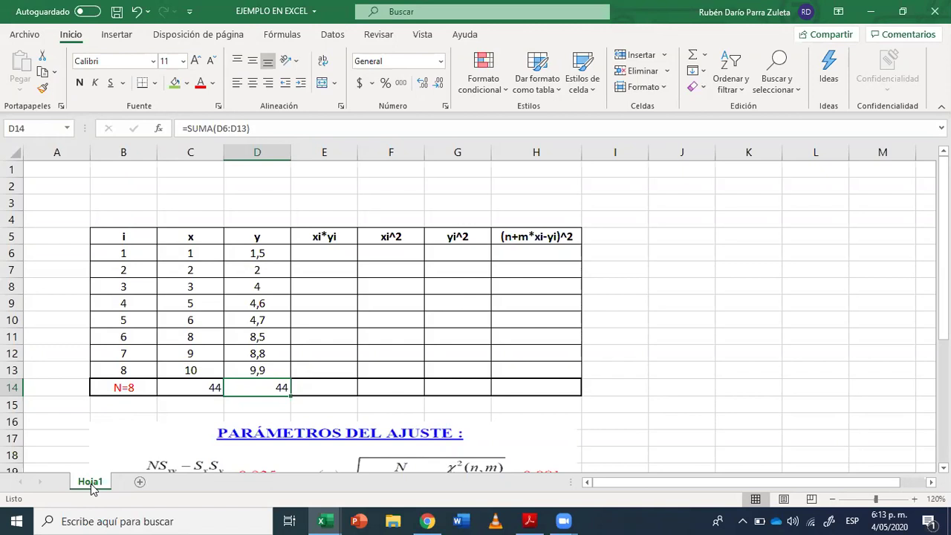
- Add three blank sheets, Hoja2, Hoja3 and Hoja4
{"action": "left_click", "coordinate": [140, 483]}
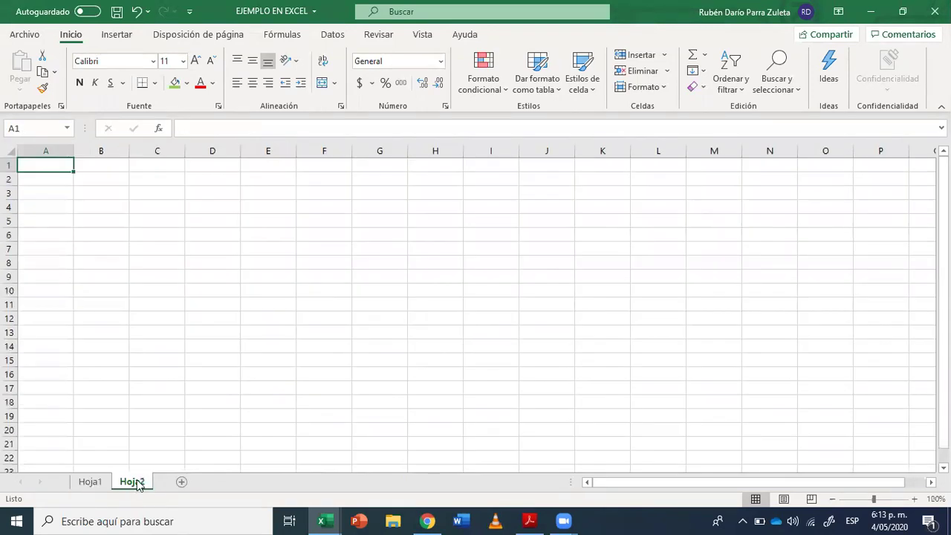
{"action": "left_click", "coordinate": [181, 483]}
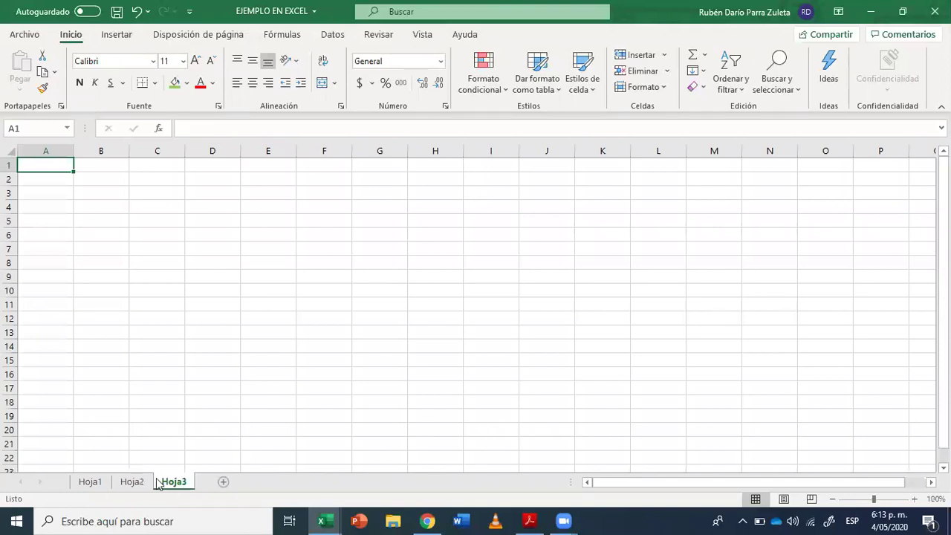
{"action": "left_click", "coordinate": [223, 482]}
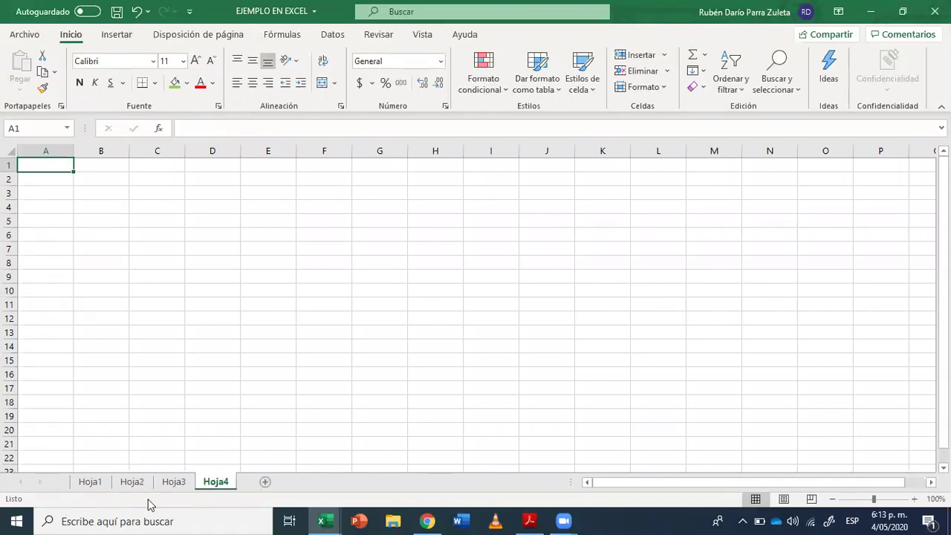
- Return to Hoja1 and select the two 44 totals in C14:D14
{"action": "left_click", "coordinate": [90, 483]}
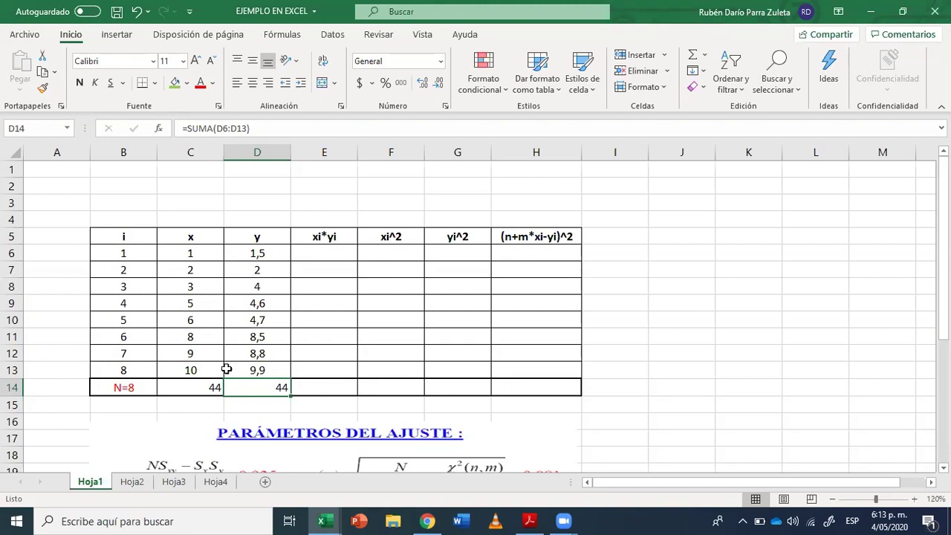
{"action": "left_click", "coordinate": [195, 388]}
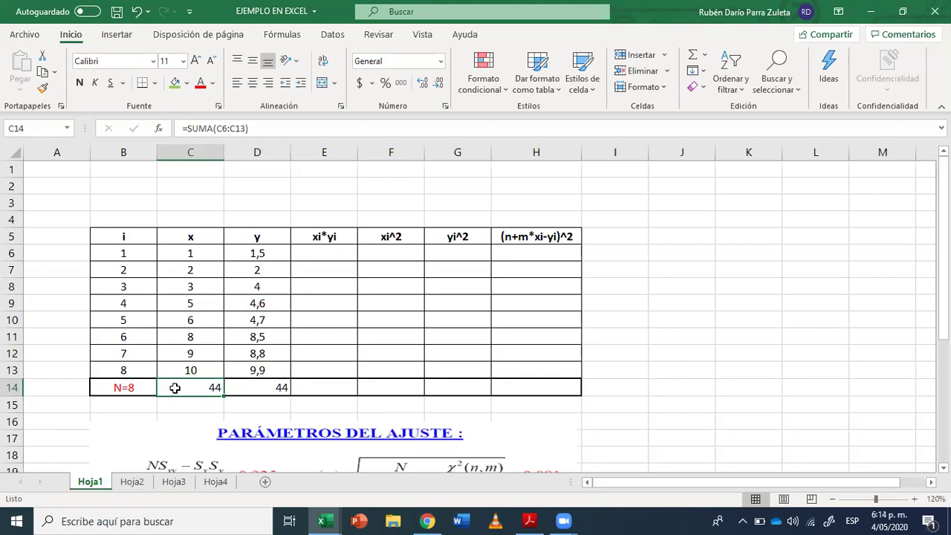
{"action": "left_click", "coordinate": [263, 388]}
{"action": "left_click_drag", "start_coordinate": [262, 388], "coordinate": [198, 388]}
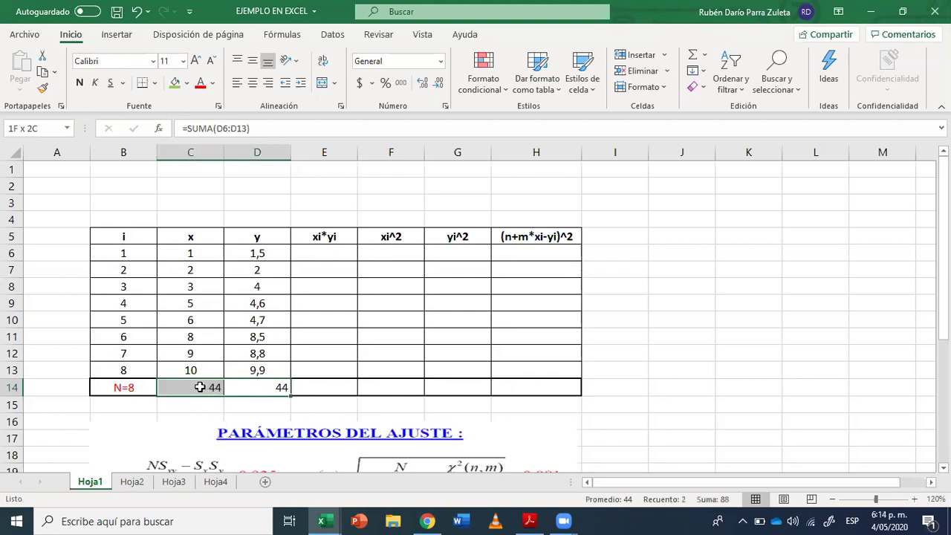
- Centre the C14:D14 totals and colour them red
{"action": "left_click", "coordinate": [253, 84]}
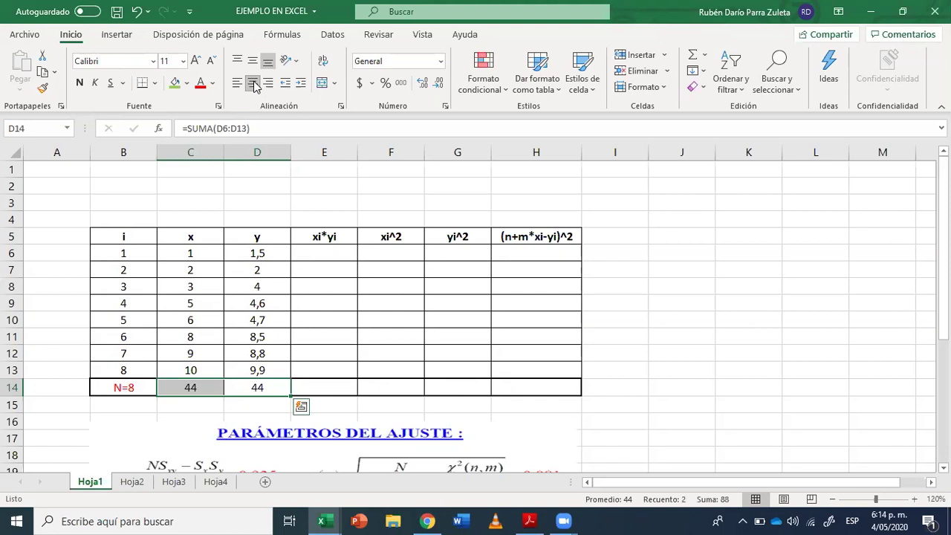
{"action": "left_click", "coordinate": [201, 85]}
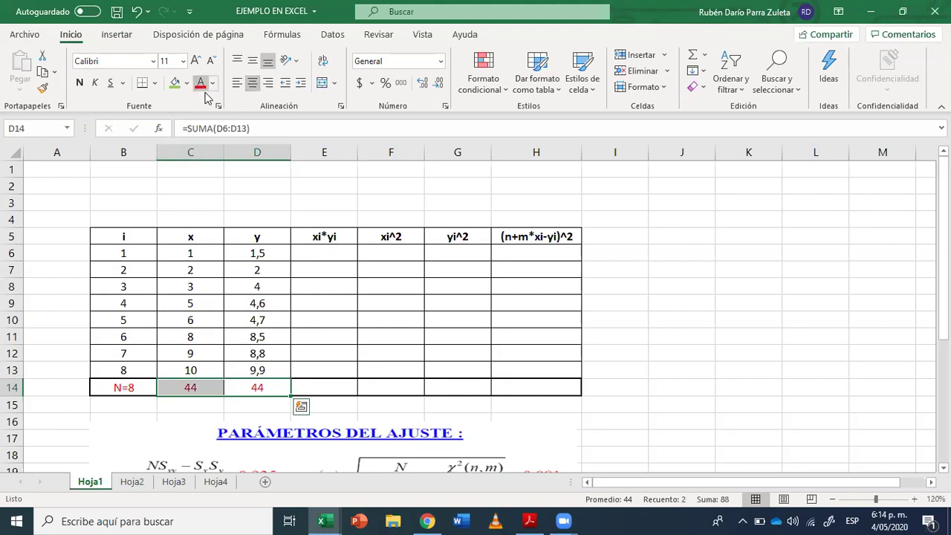
{"action": "left_click", "coordinate": [357, 385]}
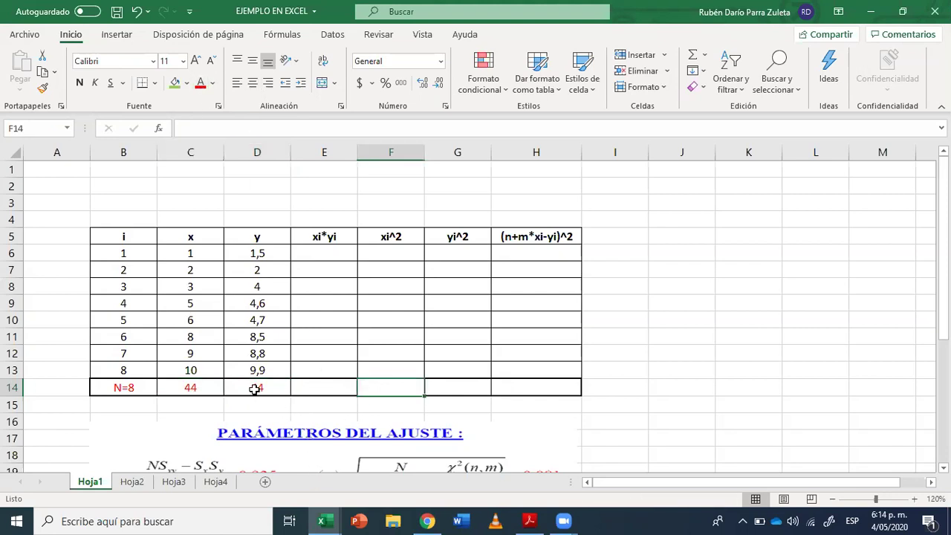
- Make the whole totals row B14:H14 bold
{"action": "left_click_drag", "start_coordinate": [119, 387], "coordinate": [536, 387]}
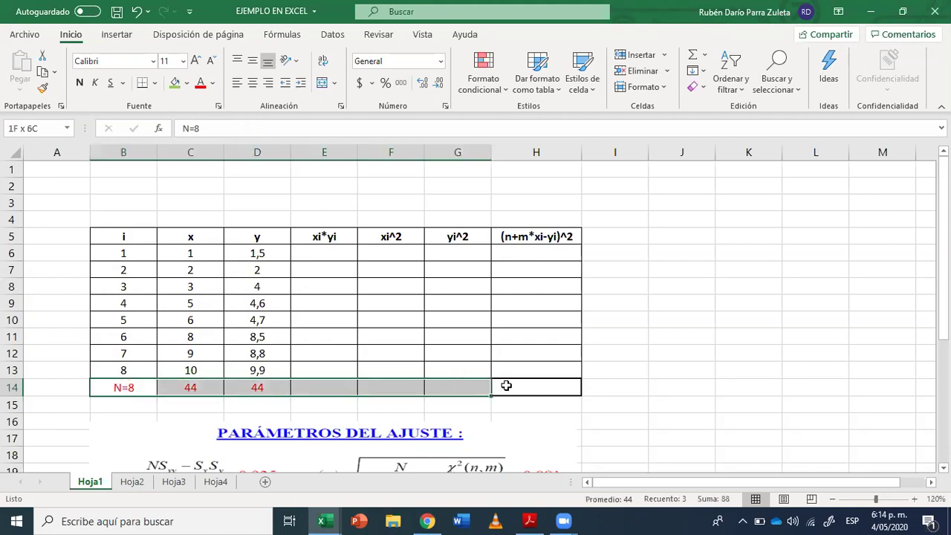
{"action": "left_click", "coordinate": [80, 83]}
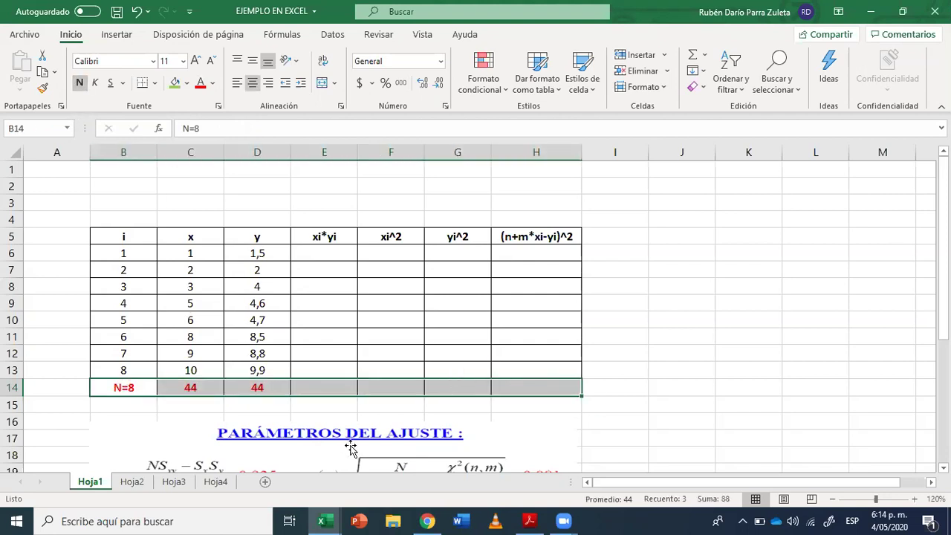
{"action": "left_click", "coordinate": [353, 366]}
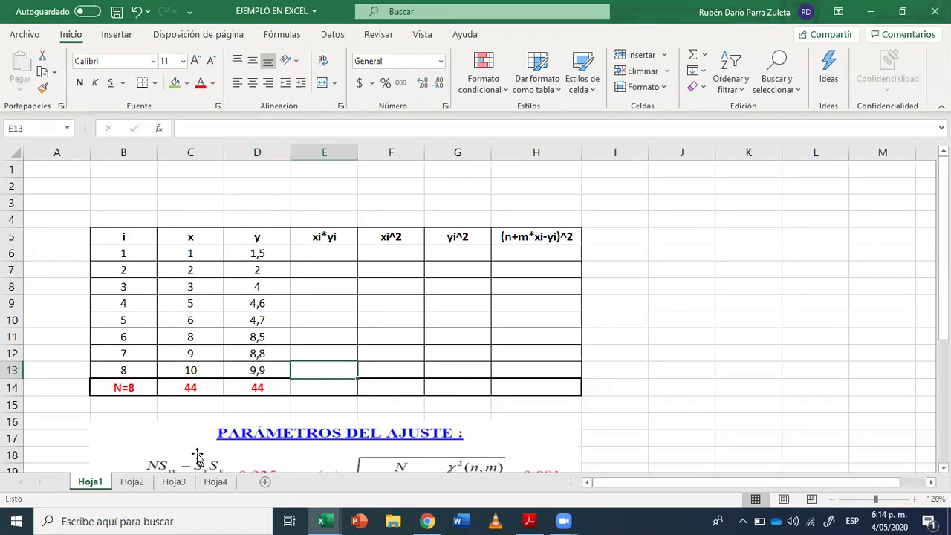
{"action": "left_click", "coordinate": [247, 388]}
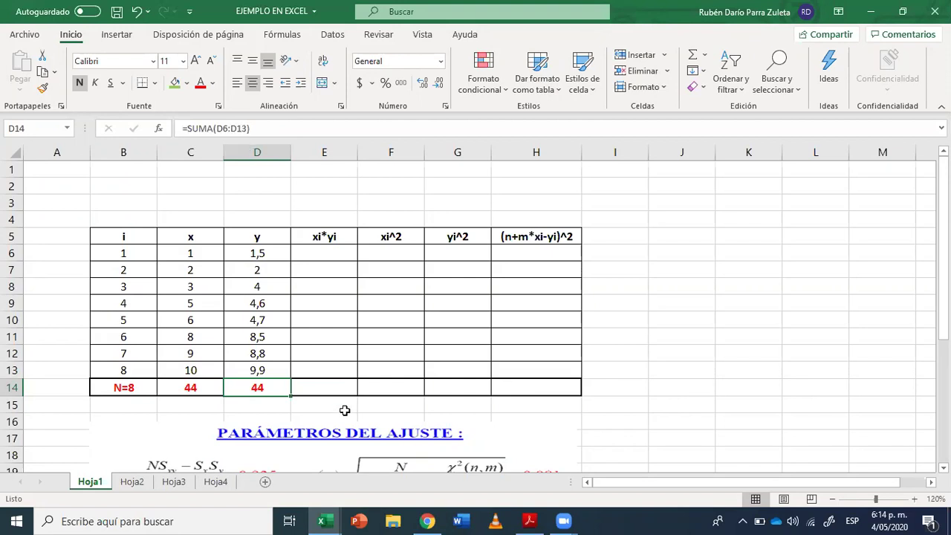
{"action": "double_click", "coordinate": [274, 384]}
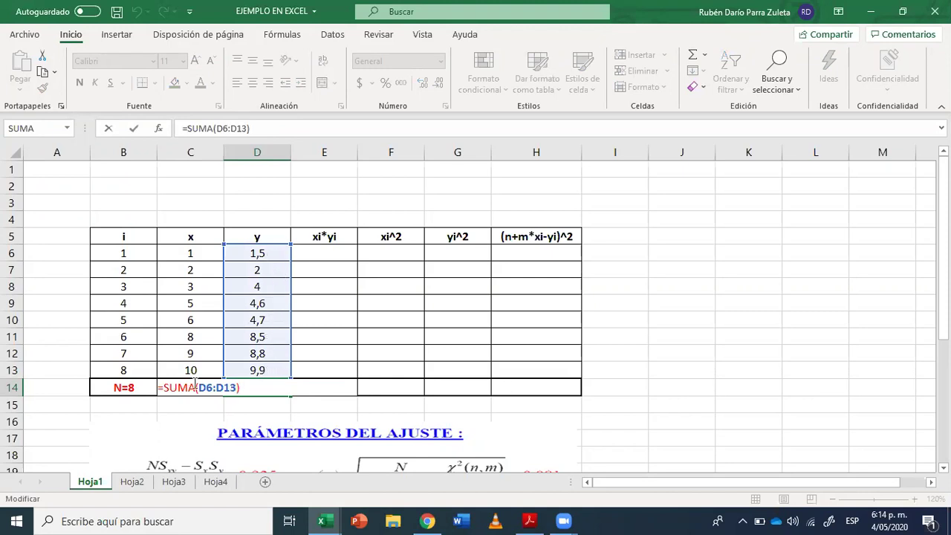
{"action": "key", "text": "Return"}
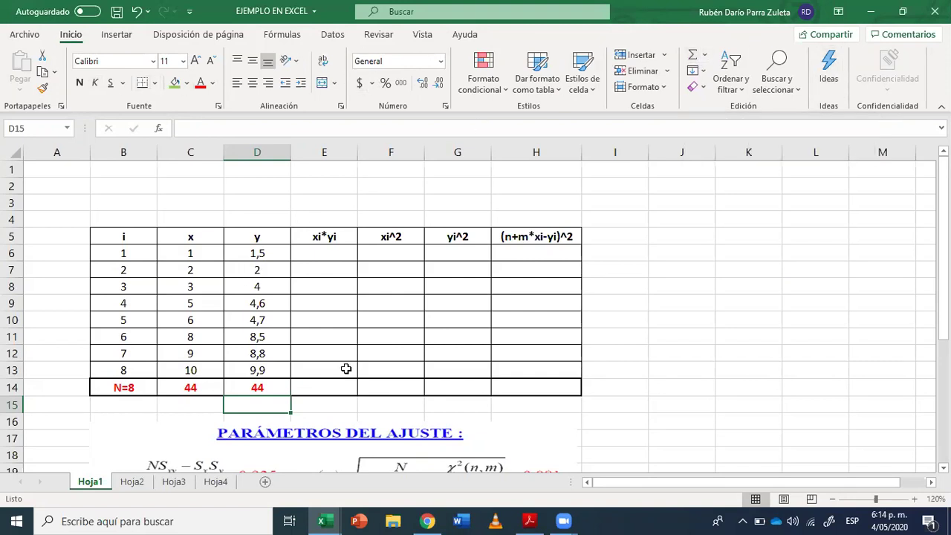
- Enter =C6*D6 in E6 as the first xi*yi product
{"action": "left_click", "coordinate": [331, 252]}
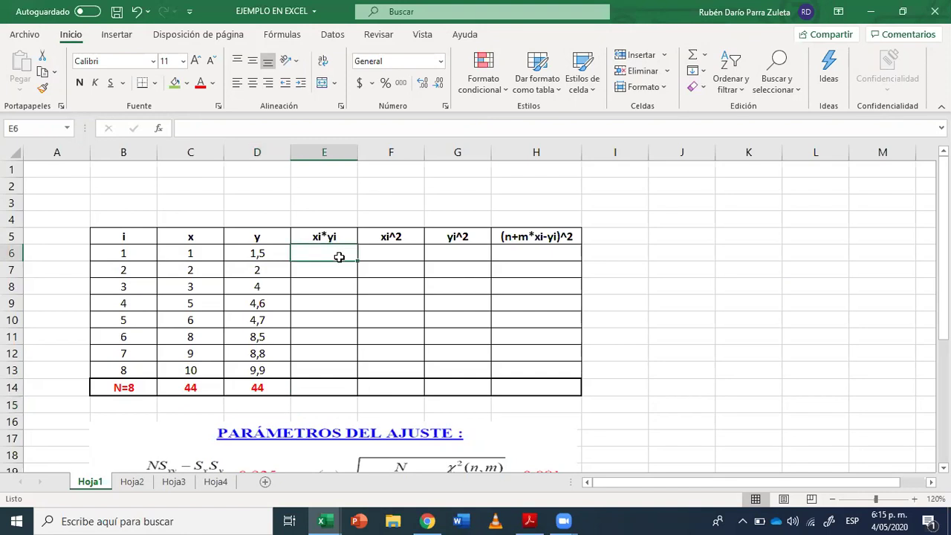
{"action": "left_click", "coordinate": [191, 255]}
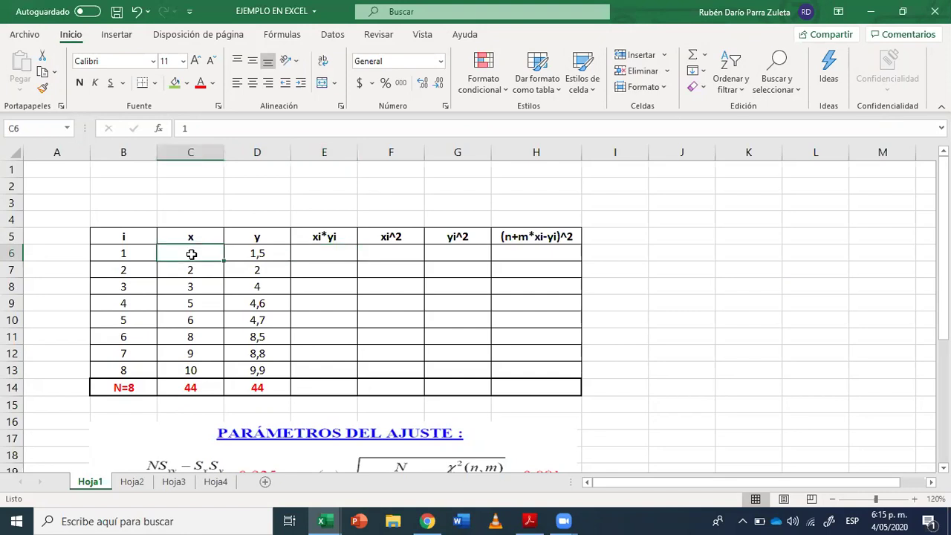
{"action": "left_click", "coordinate": [262, 254]}
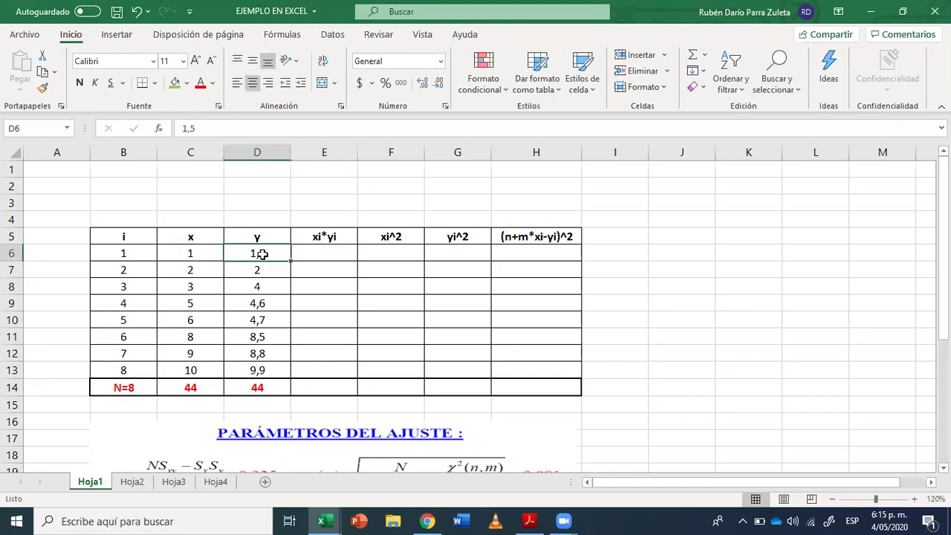
{"action": "left_click", "coordinate": [318, 255]}
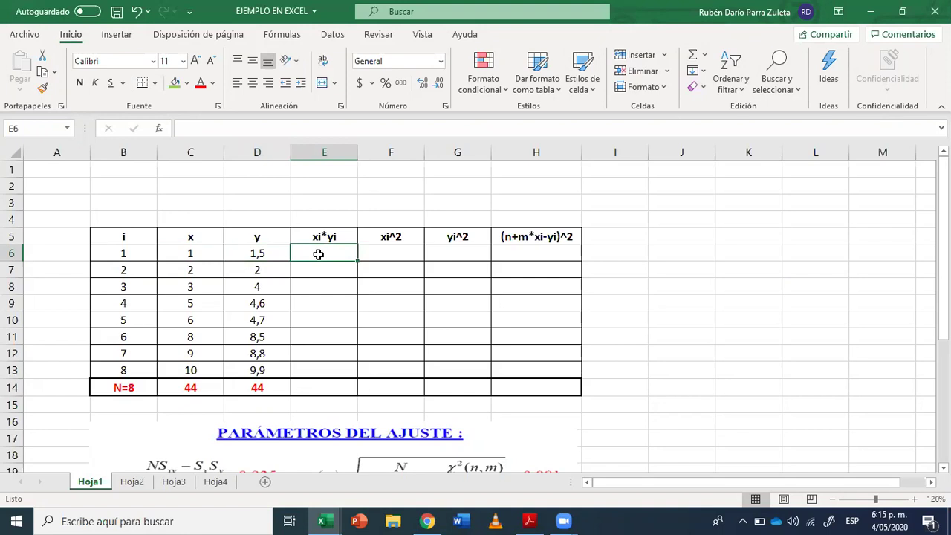
{"action": "type", "text": "="}
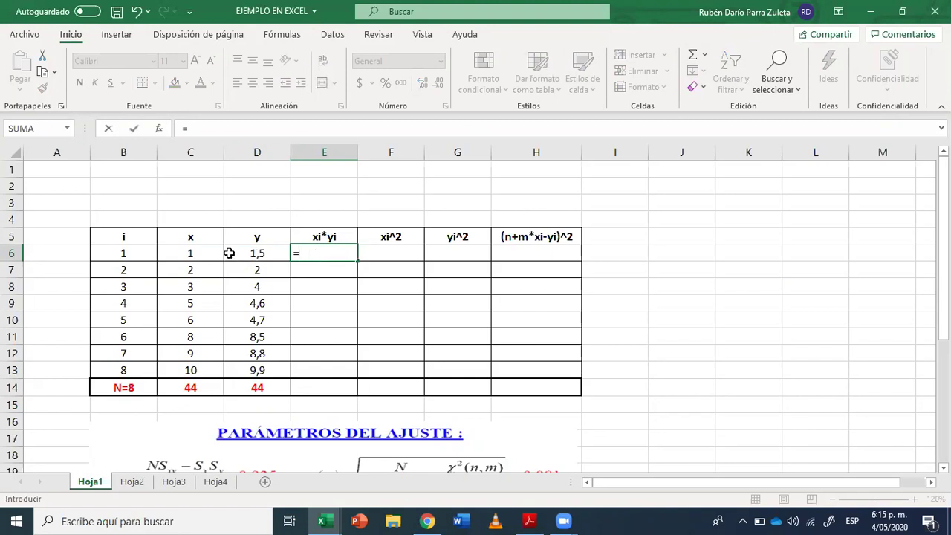
{"action": "left_click", "coordinate": [202, 253]}
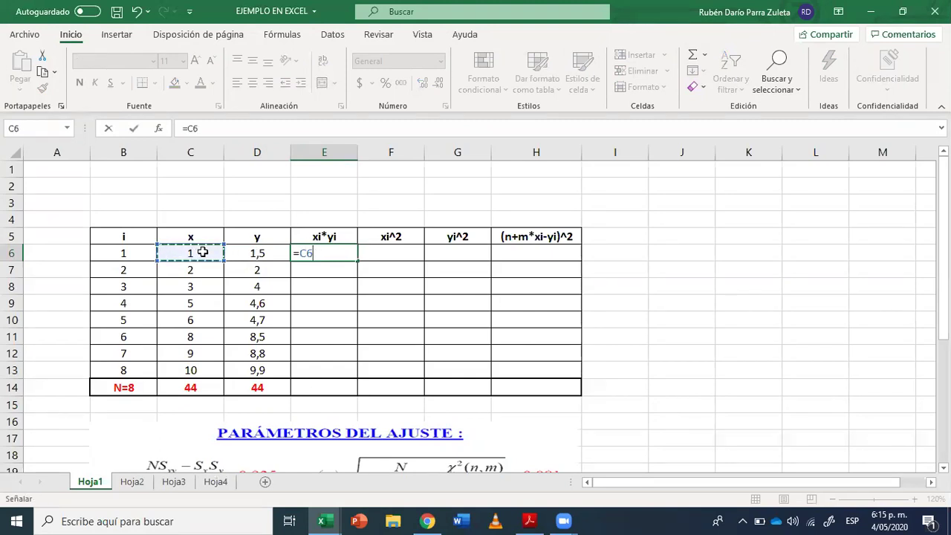
{"action": "type", "text": "*"}
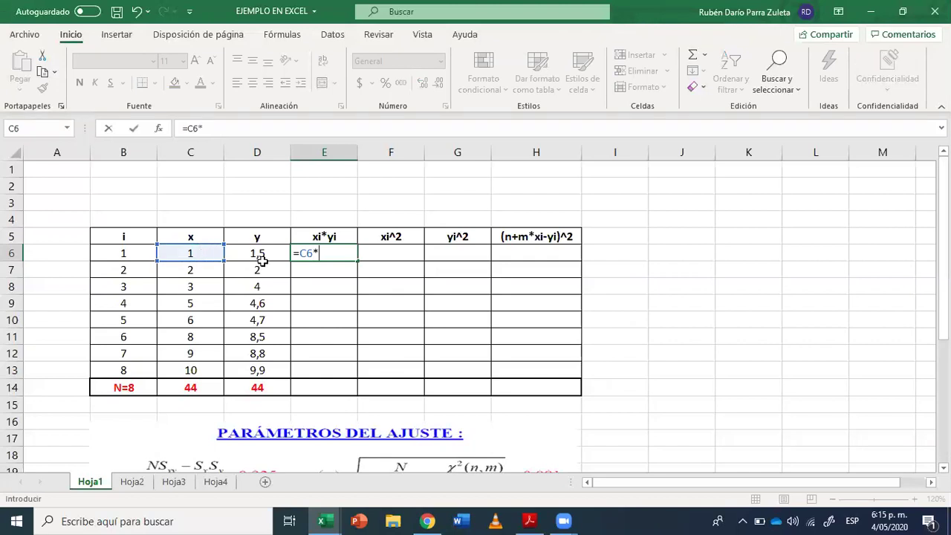
{"action": "left_click", "coordinate": [261, 256]}
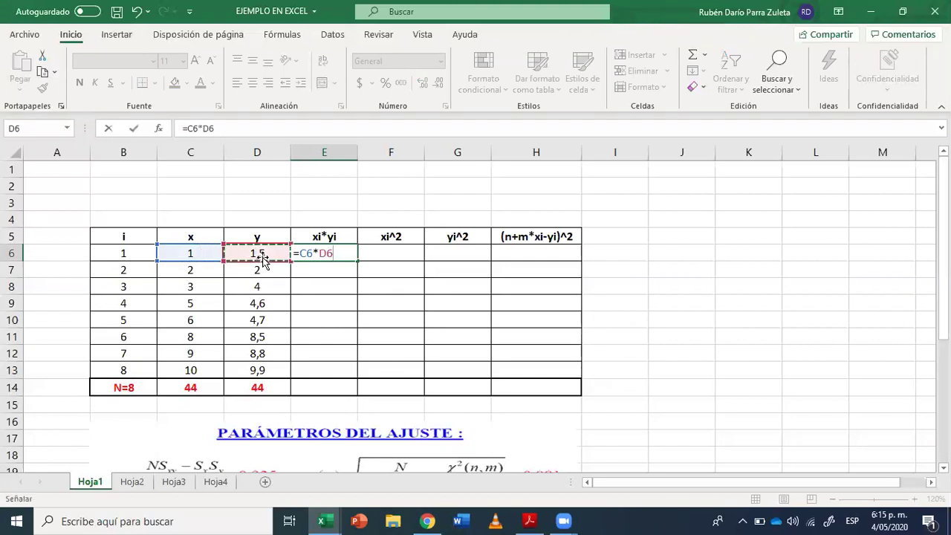
{"action": "key", "text": "Return"}
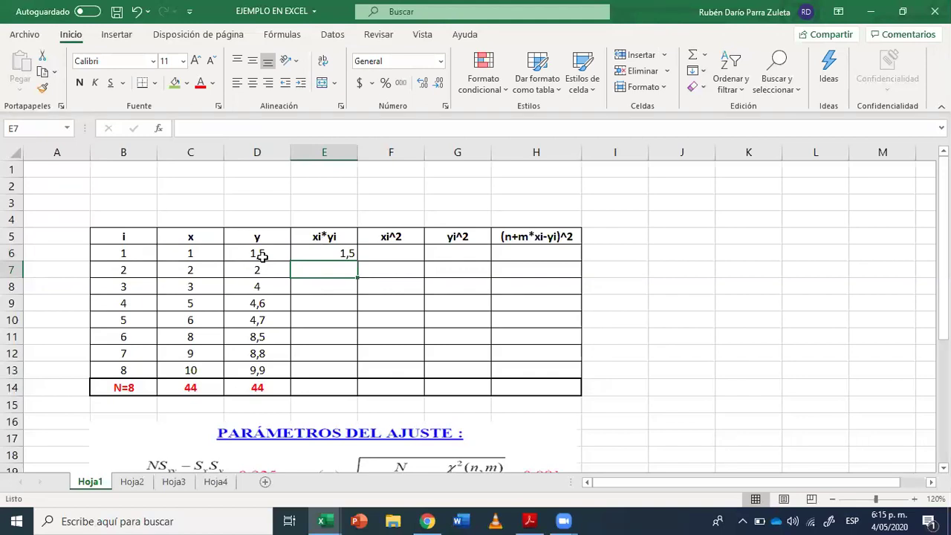
- Centre the E6 product and copy the formula down to E13
{"action": "left_click", "coordinate": [336, 251]}
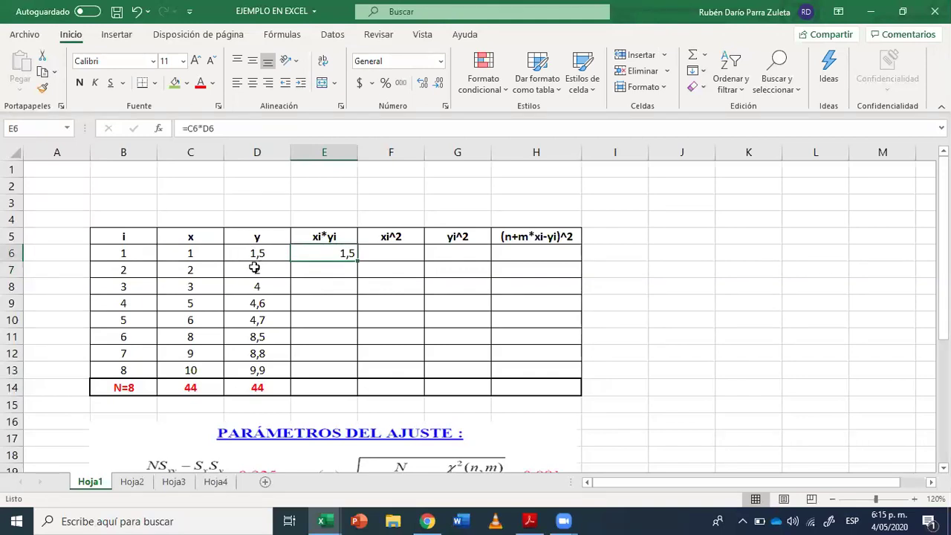
{"action": "left_click", "coordinate": [190, 255]}
{"action": "left_click", "coordinate": [251, 254]}
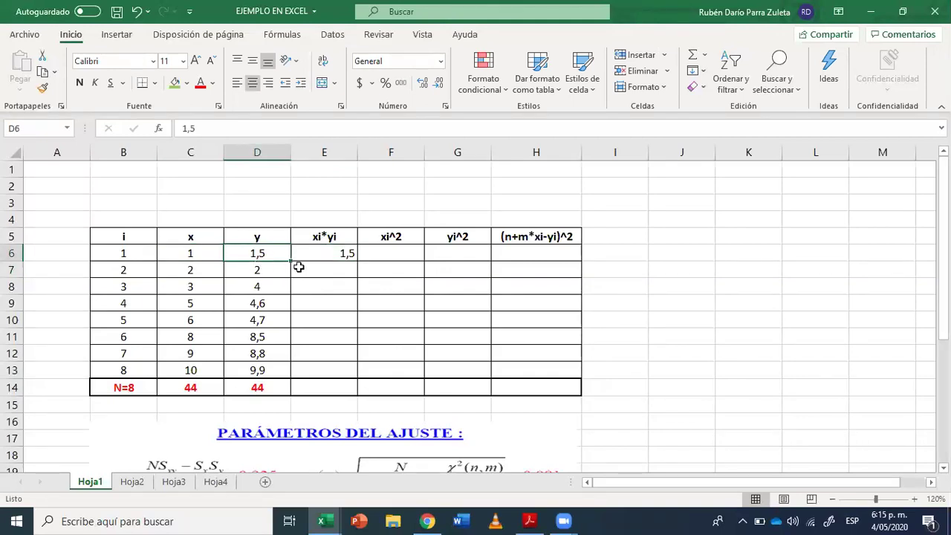
{"action": "left_click", "coordinate": [335, 254]}
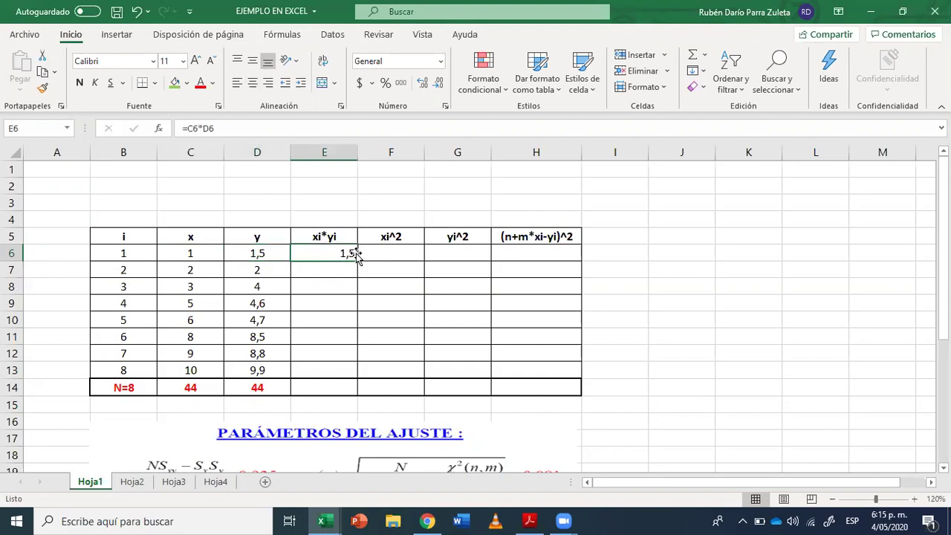
{"action": "left_click", "coordinate": [252, 83]}
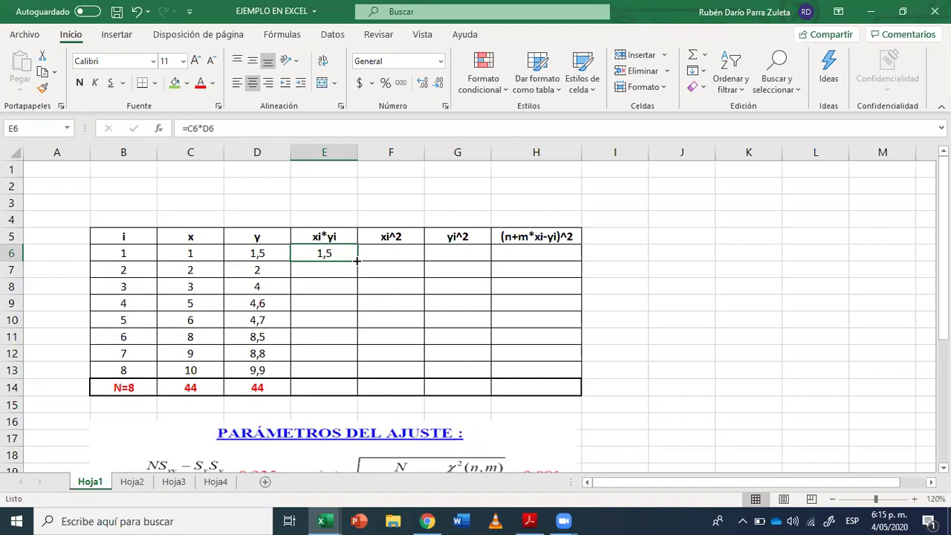
{"action": "left_click_drag", "start_coordinate": [359, 262], "coordinate": [355, 377]}
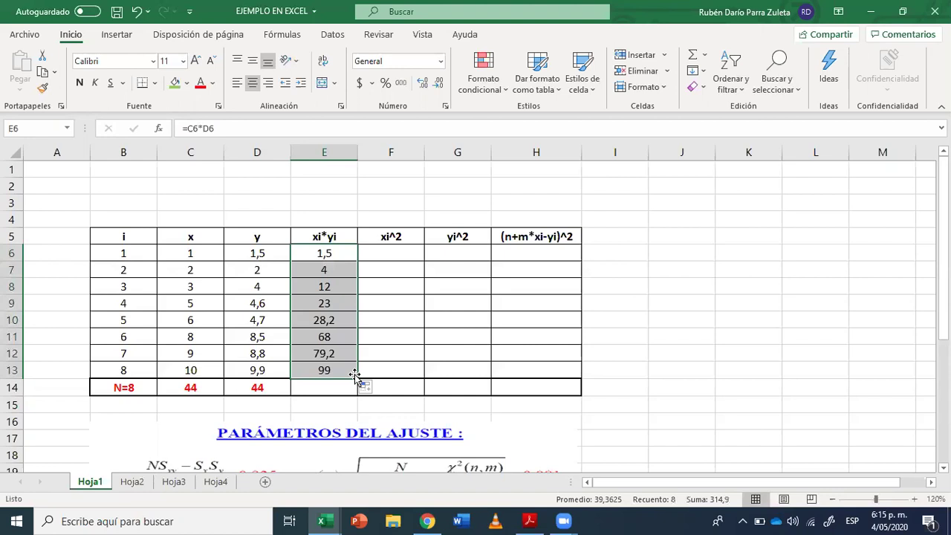
{"action": "left_click", "coordinate": [396, 252]}
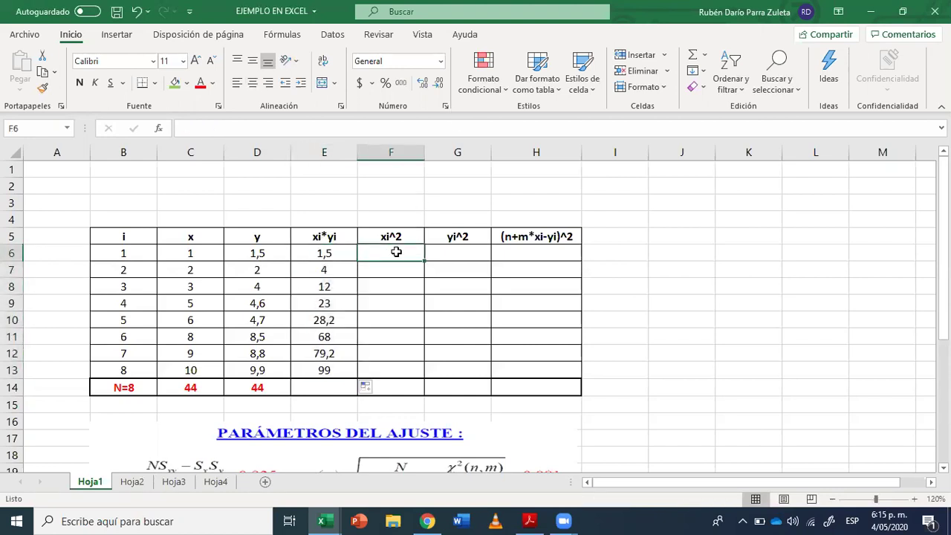
- Enter =C6*C6 in F6 to square the first x value
{"action": "left_click", "coordinate": [204, 252]}
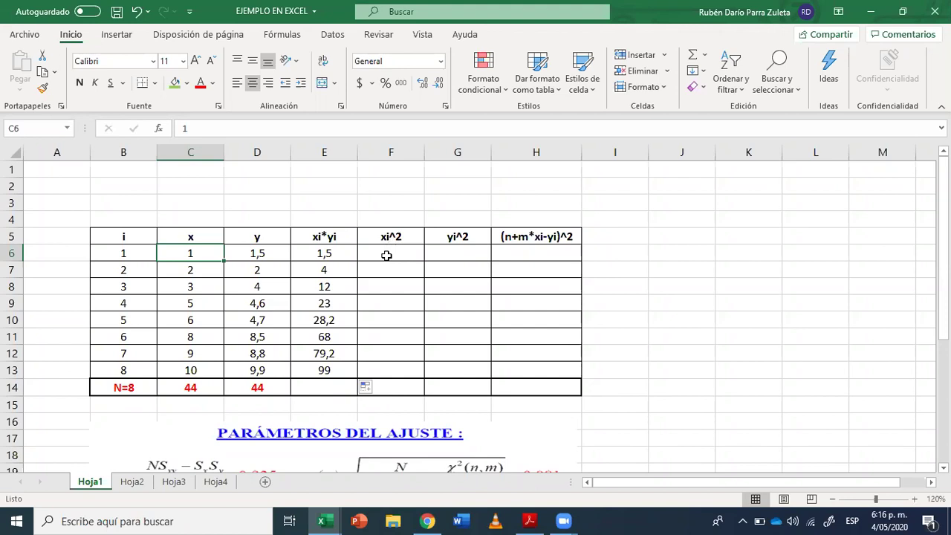
{"action": "left_click", "coordinate": [399, 253]}
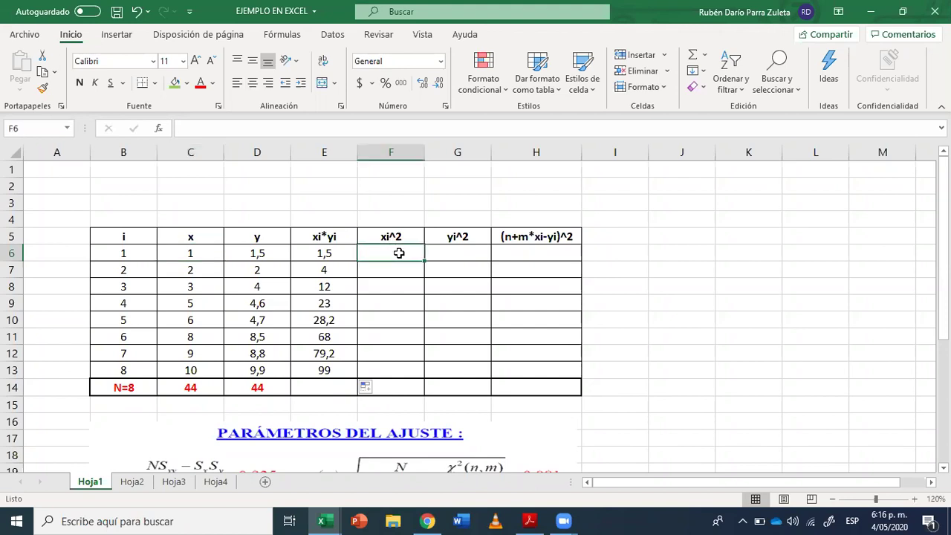
{"action": "type", "text": "="}
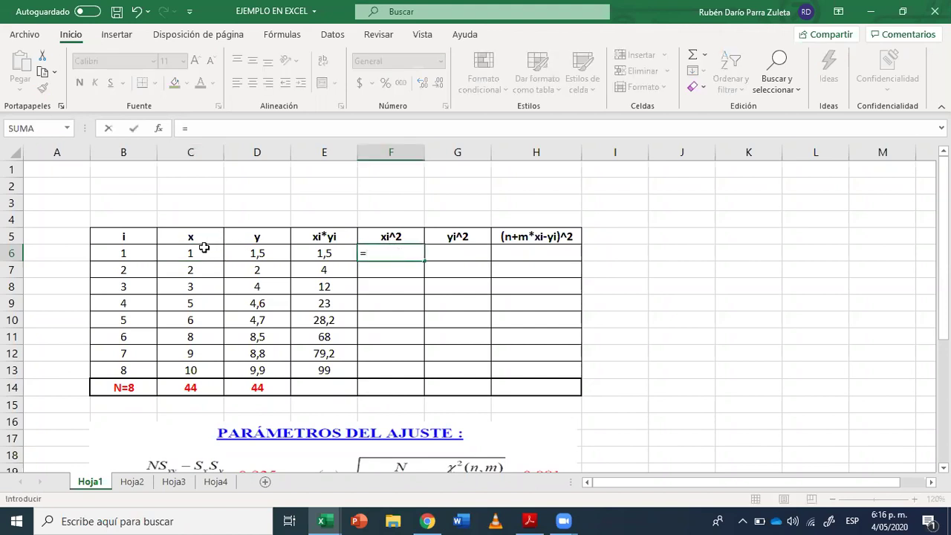
{"action": "left_click", "coordinate": [203, 250]}
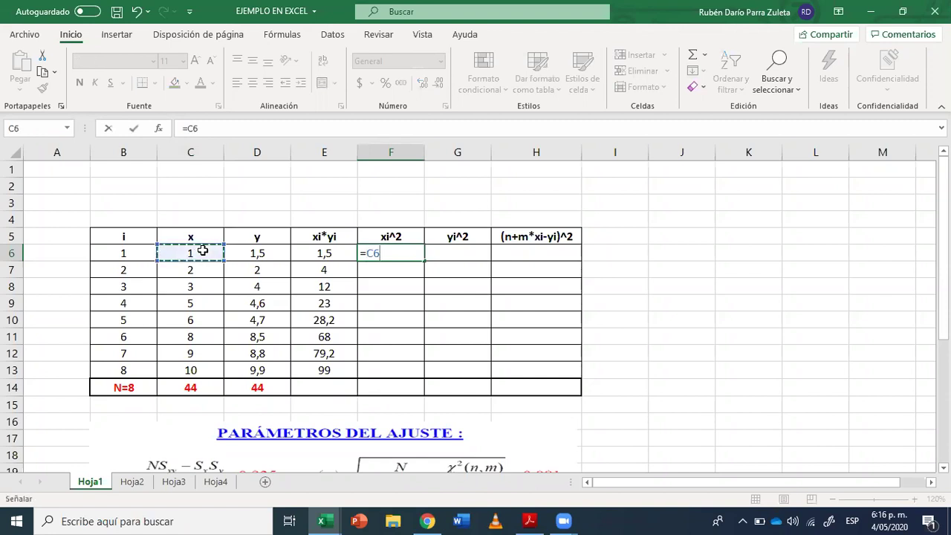
{"action": "type", "text": "*"}
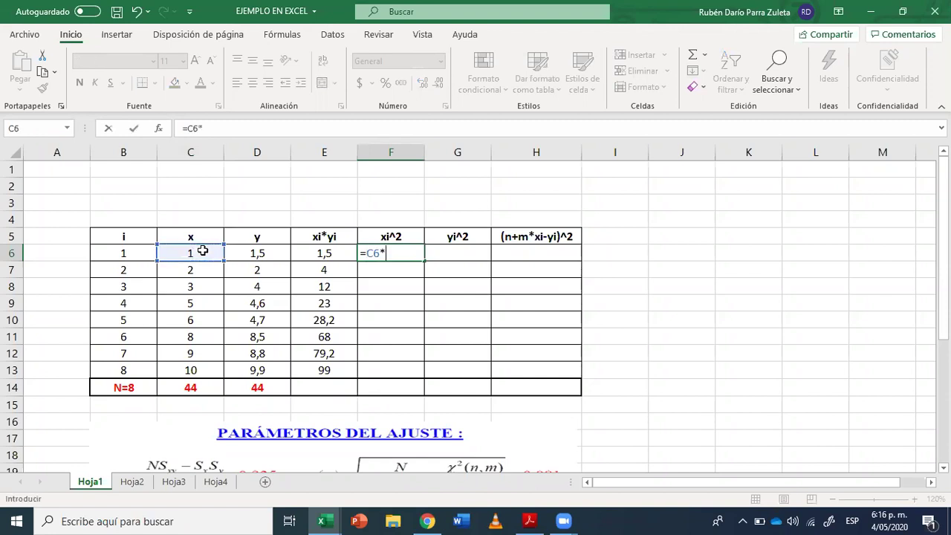
{"action": "left_click", "coordinate": [203, 251]}
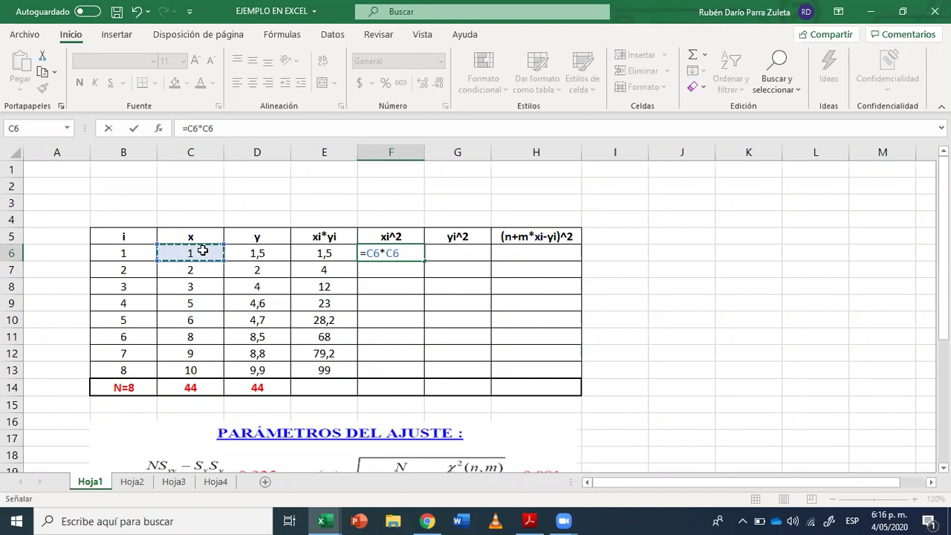
{"action": "key", "text": "Return"}
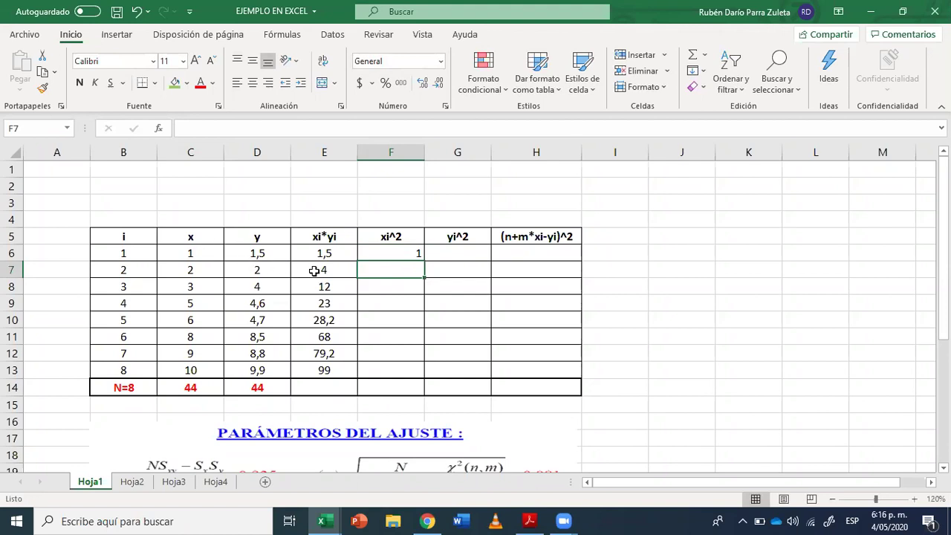
- Centre F6 and fill its formula down to F13, giving squares 1 through 100
{"action": "left_click", "coordinate": [401, 255]}
{"action": "left_click", "coordinate": [253, 82]}
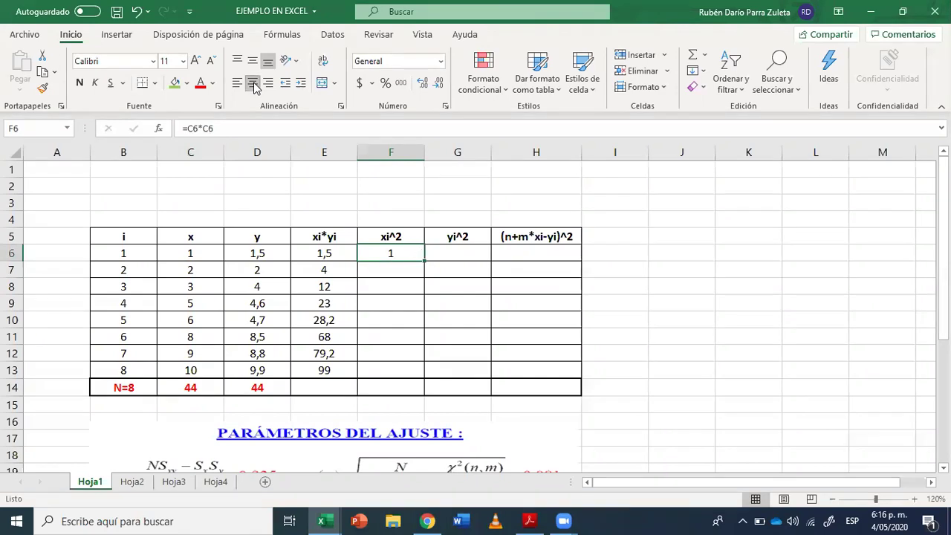
{"action": "left_click_drag", "start_coordinate": [425, 262], "coordinate": [421, 372]}
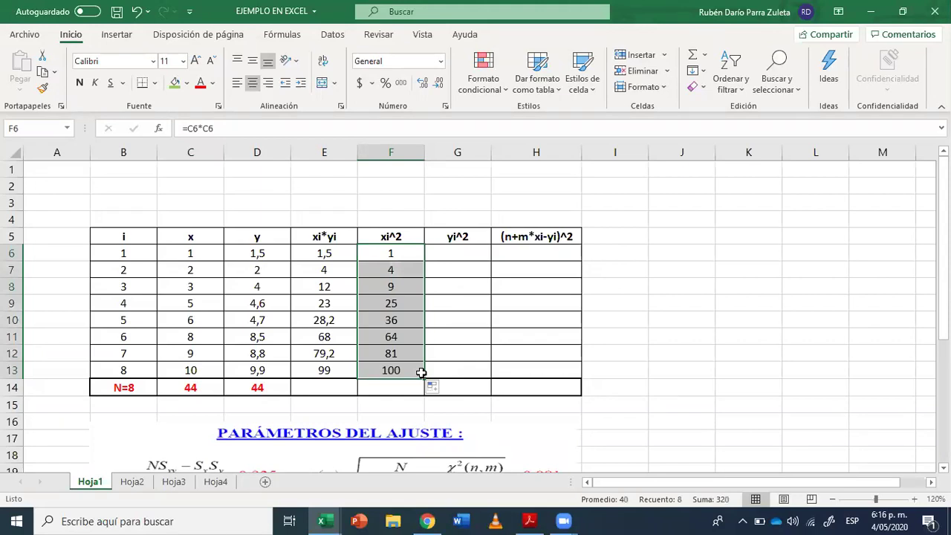
{"action": "left_click", "coordinate": [470, 253]}
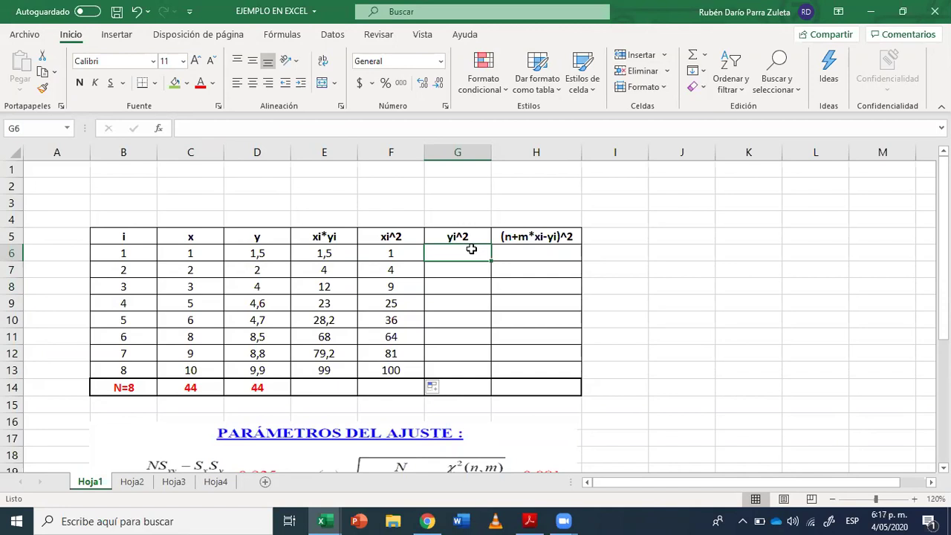
- Enter =D6*D6 in G6, centre it and fill it down to G13
{"action": "type", "text": "="}
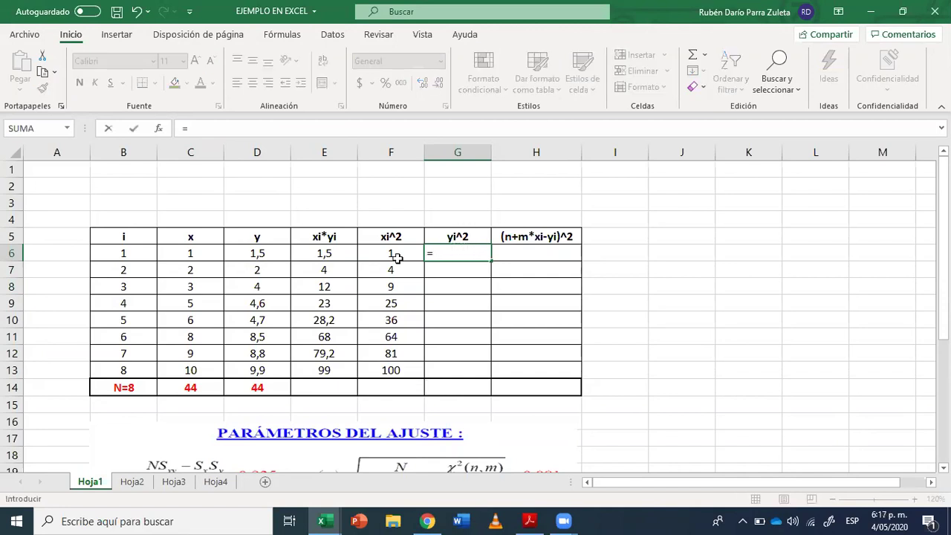
{"action": "left_click", "coordinate": [259, 254]}
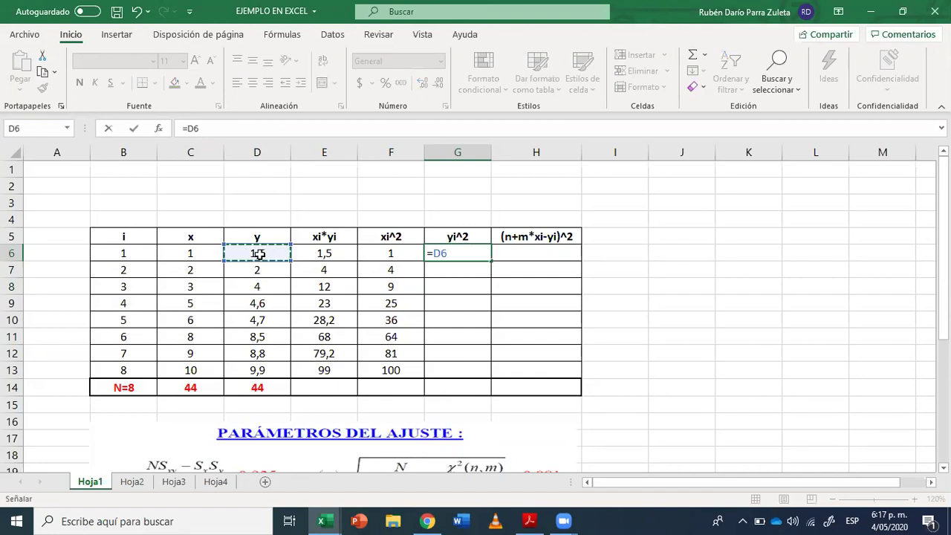
{"action": "type", "text": "*"}
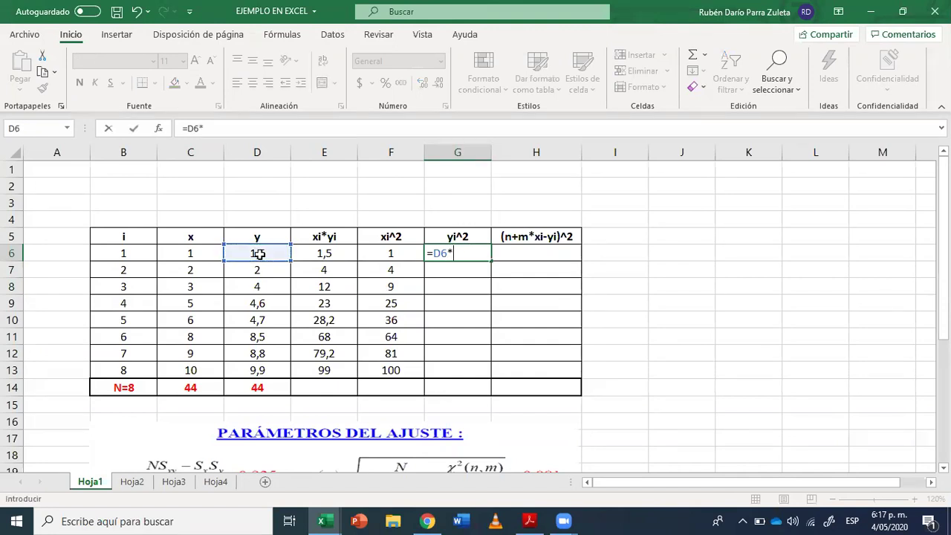
{"action": "left_click", "coordinate": [258, 254]}
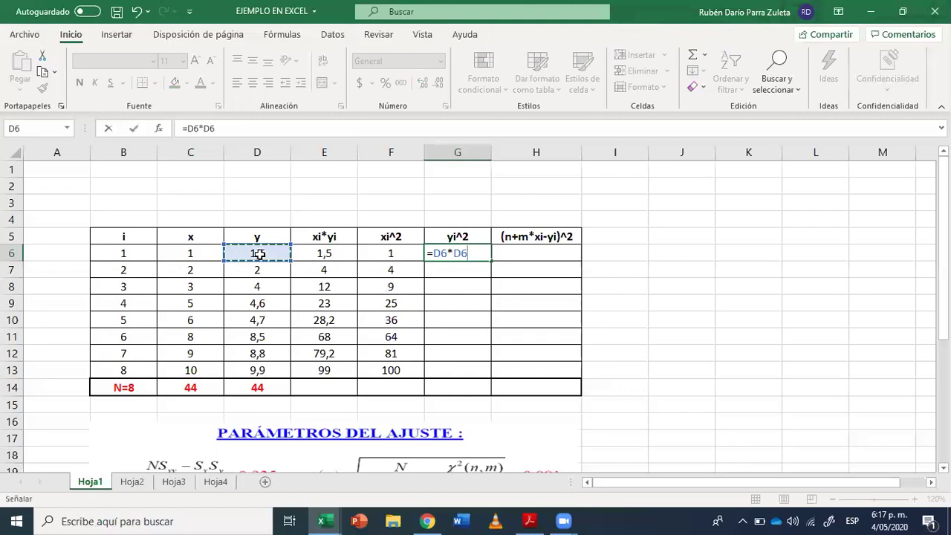
{"action": "key", "text": "Return"}
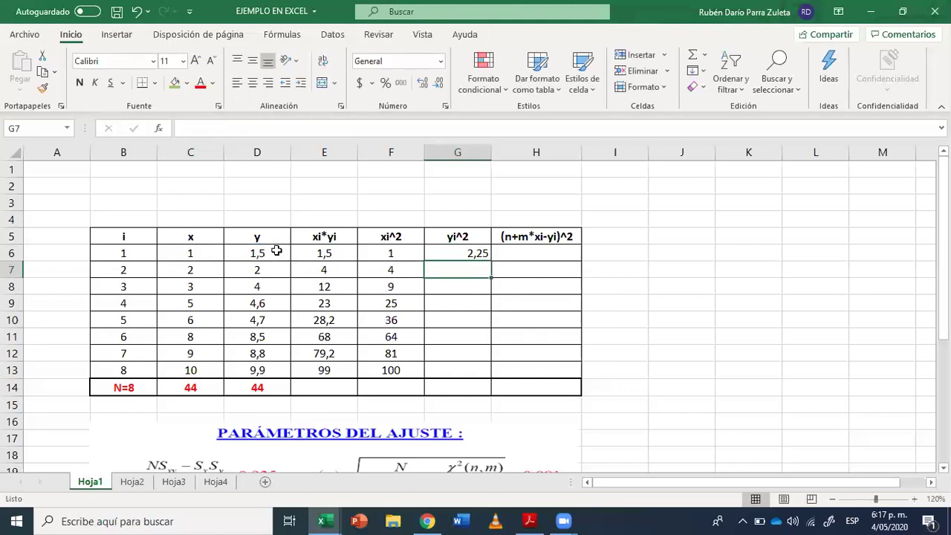
{"action": "left_click", "coordinate": [472, 253]}
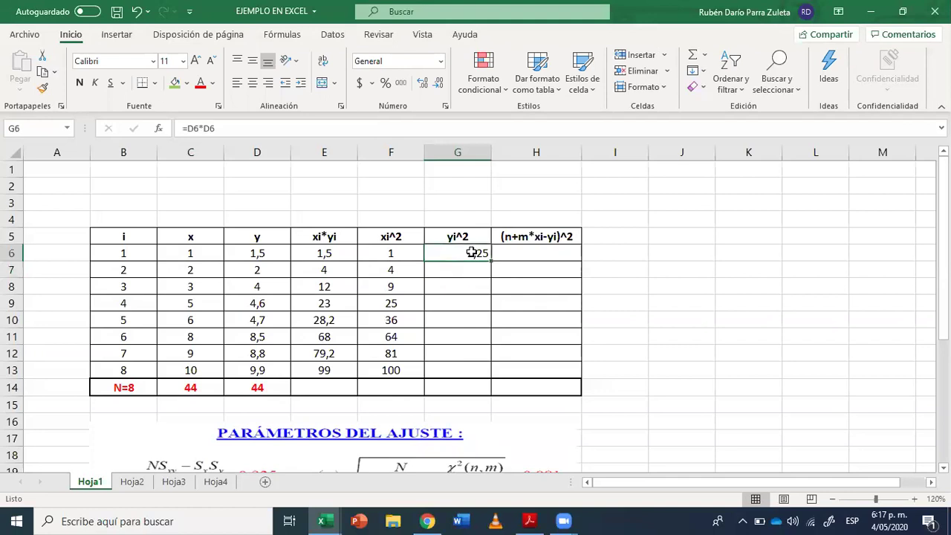
{"action": "left_click", "coordinate": [252, 82]}
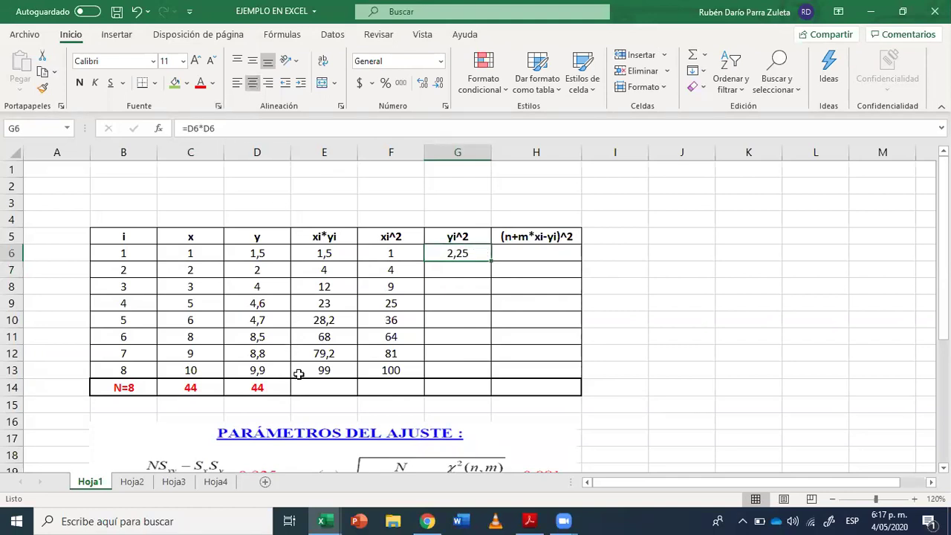
{"action": "left_click_drag", "start_coordinate": [490, 261], "coordinate": [490, 375]}
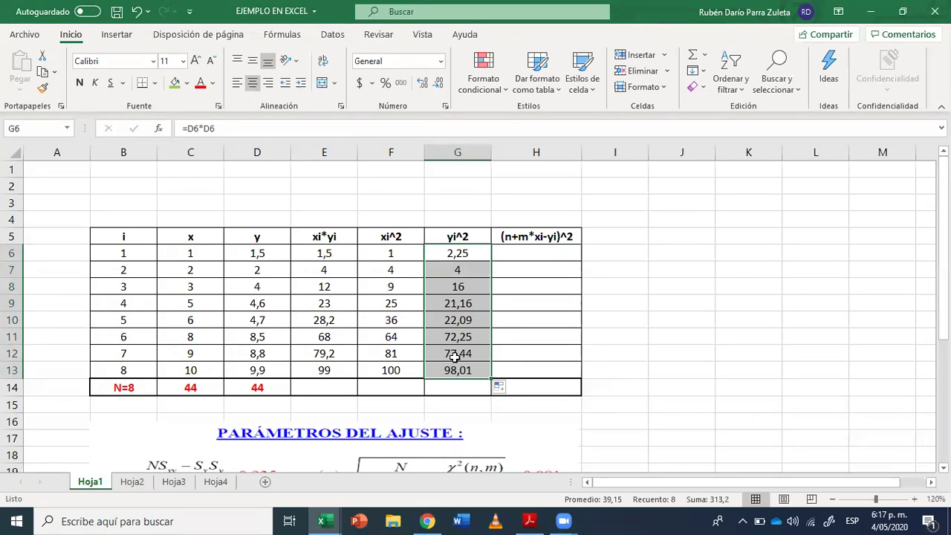
- Switch to the reference PDF and scroll up to its data table with the yi² column
{"action": "left_click", "coordinate": [529, 521]}
{"action": "scroll", "coordinate": [579, 319], "scroll_direction": "up", "scroll_amount": 5}
{"action": "scroll", "coordinate": [579, 319], "scroll_direction": "up", "scroll_amount": 5}
{"action": "scroll", "coordinate": [579, 319], "scroll_direction": "up", "scroll_amount": 5}
{"action": "scroll", "coordinate": [580, 312], "scroll_direction": "up", "scroll_amount": 5}
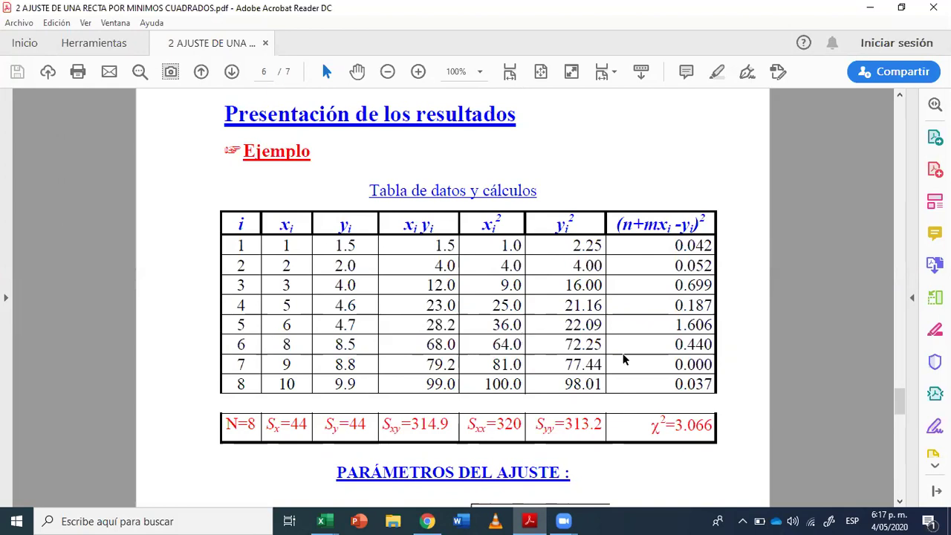
- Minimize Acrobat Reader to return to the EJEMPLO EN EXCEL workbook
{"action": "left_click", "coordinate": [871, 15]}
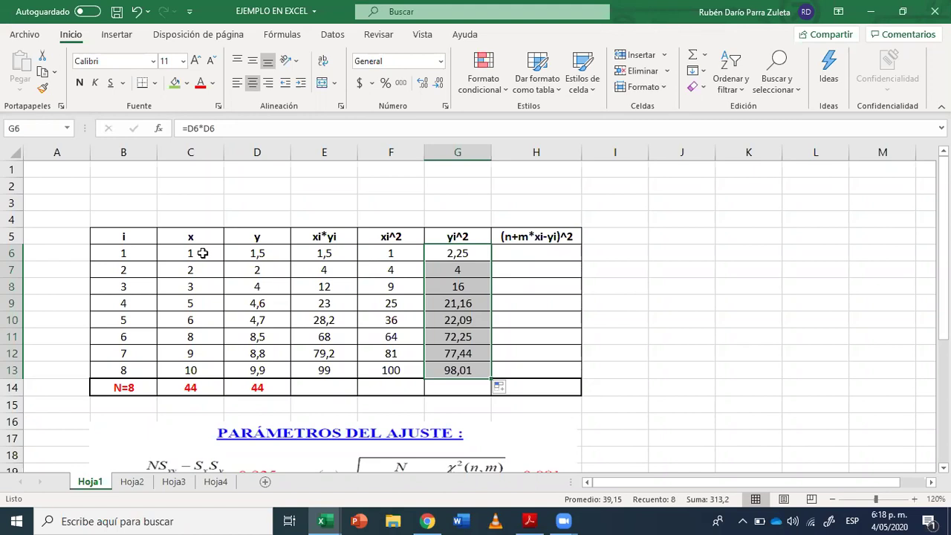
- Format the values in C6:H13 to show two decimal places
{"action": "mouse_move", "coordinate": [203, 253]}
{"action": "left_mouse_down"}
{"action": "mouse_move", "coordinate": [463, 367]}
{"action": "mouse_move", "coordinate": [541, 371]}
{"action": "left_mouse_up"}
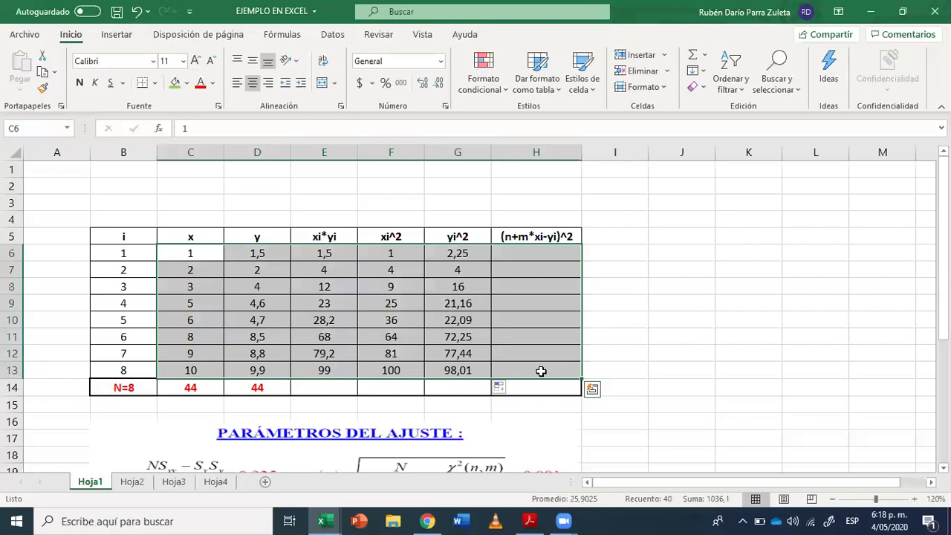
{"action": "left_click", "coordinate": [421, 84]}
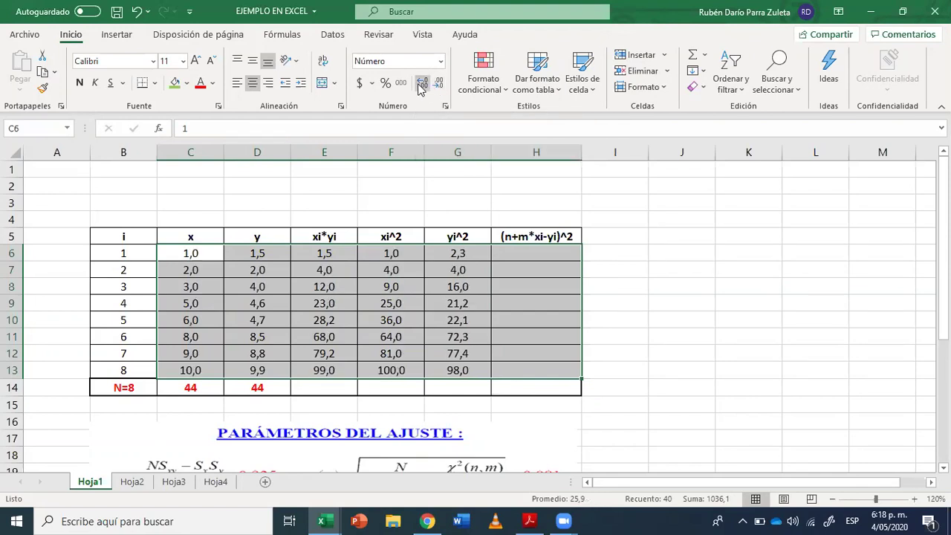
{"action": "left_click", "coordinate": [421, 84]}
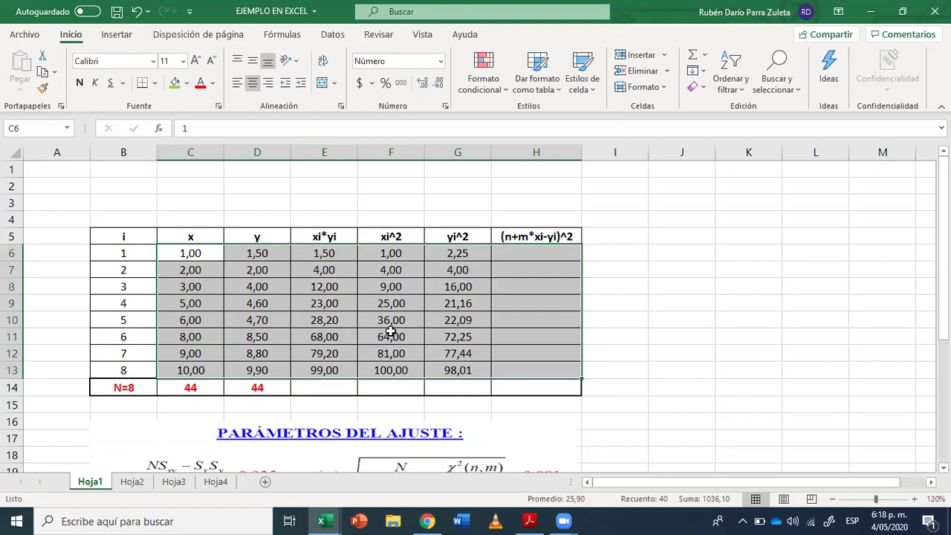
{"action": "left_click", "coordinate": [522, 332]}
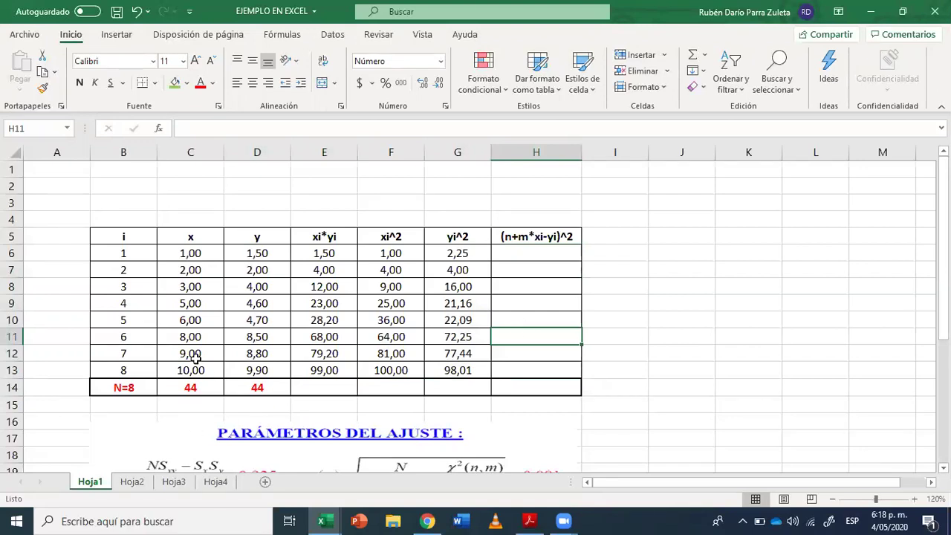
- Give the totals row C14:H14 two decimal places
{"action": "left_click_drag", "start_coordinate": [199, 386], "coordinate": [505, 379]}
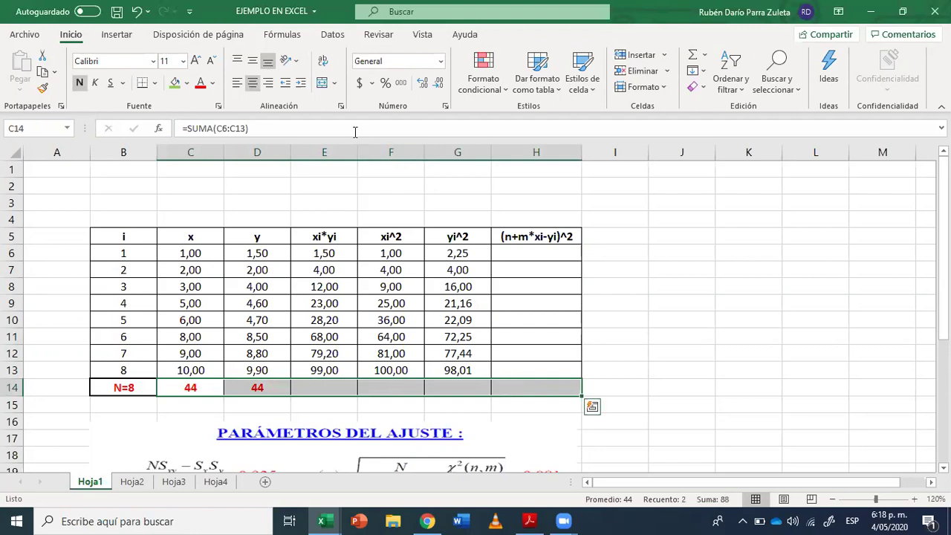
{"action": "left_click", "coordinate": [422, 83]}
{"action": "left_click", "coordinate": [422, 84]}
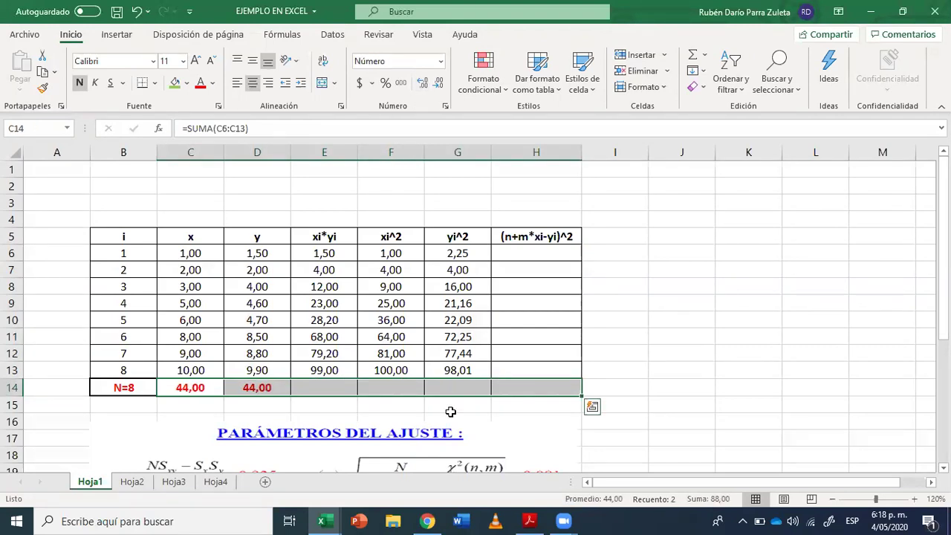
{"action": "left_click", "coordinate": [405, 324]}
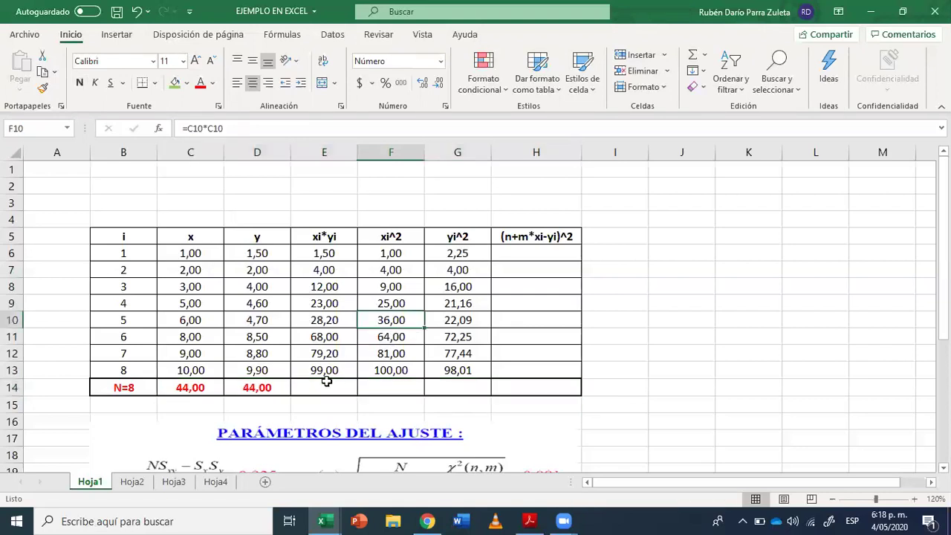
- AutoSum E6:E13 into E14, giving 314,90, and centre it
{"action": "left_click_drag", "start_coordinate": [318, 386], "coordinate": [451, 386]}
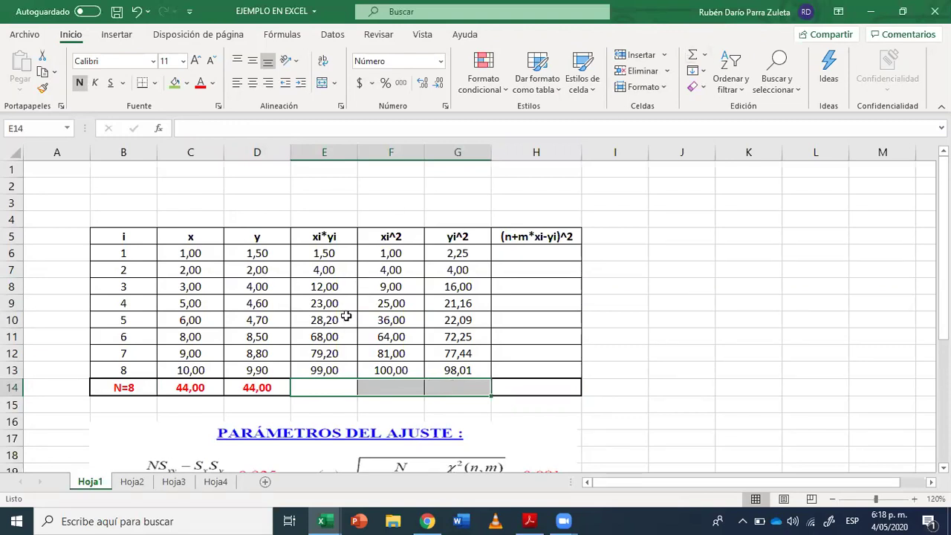
{"action": "left_click", "coordinate": [345, 306]}
{"action": "left_click_drag", "start_coordinate": [339, 254], "coordinate": [339, 367]}
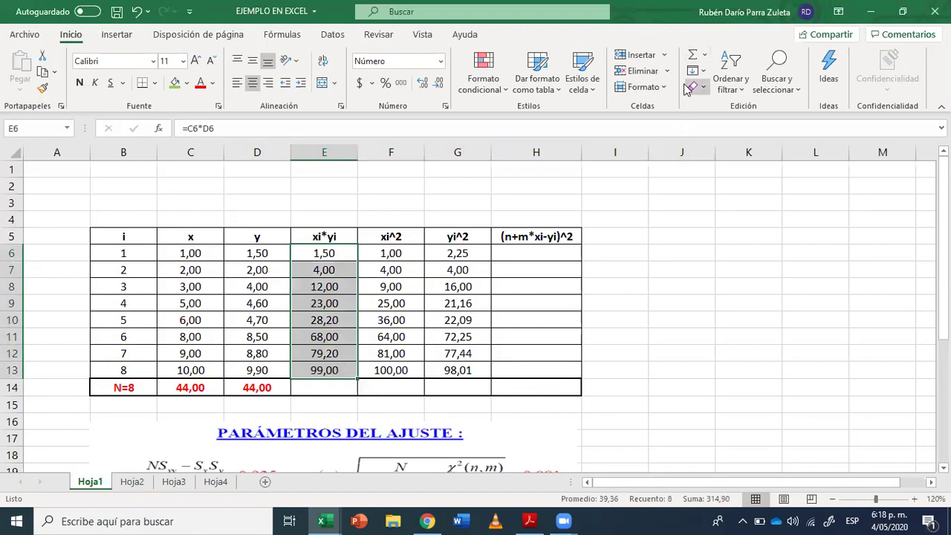
{"action": "left_click", "coordinate": [692, 54]}
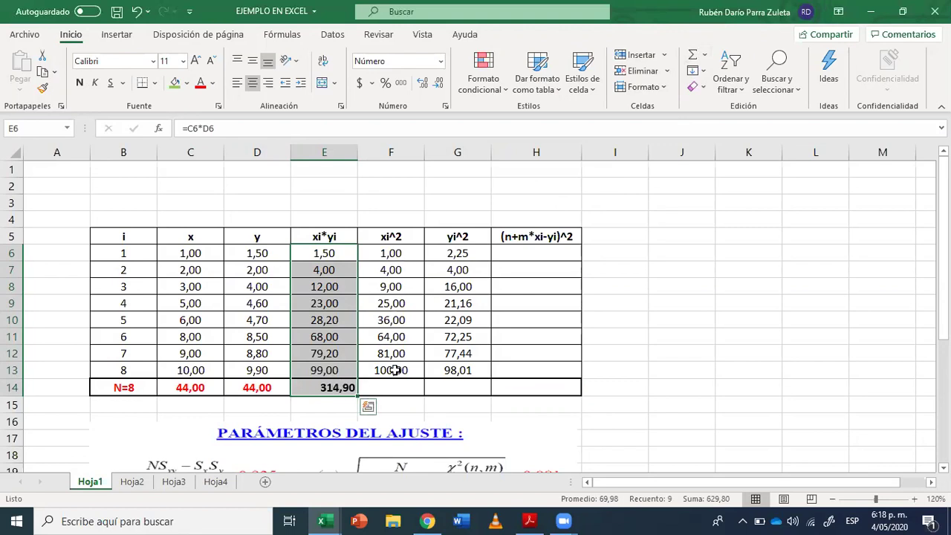
{"action": "left_click", "coordinate": [322, 383]}
{"action": "left_click", "coordinate": [253, 82]}
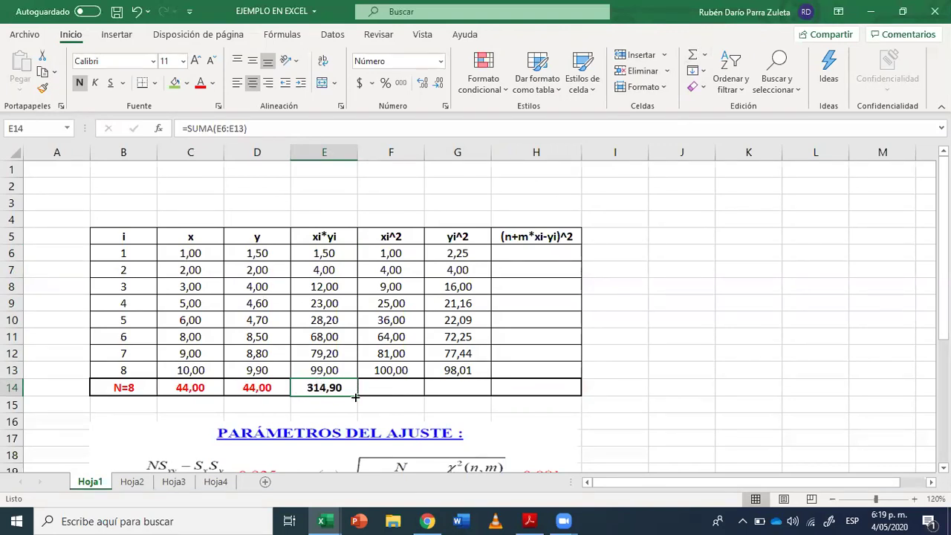
- Fill the sum across to H14 and colour the new totals dark red
{"action": "left_click_drag", "start_coordinate": [356, 397], "coordinate": [357, 398]}
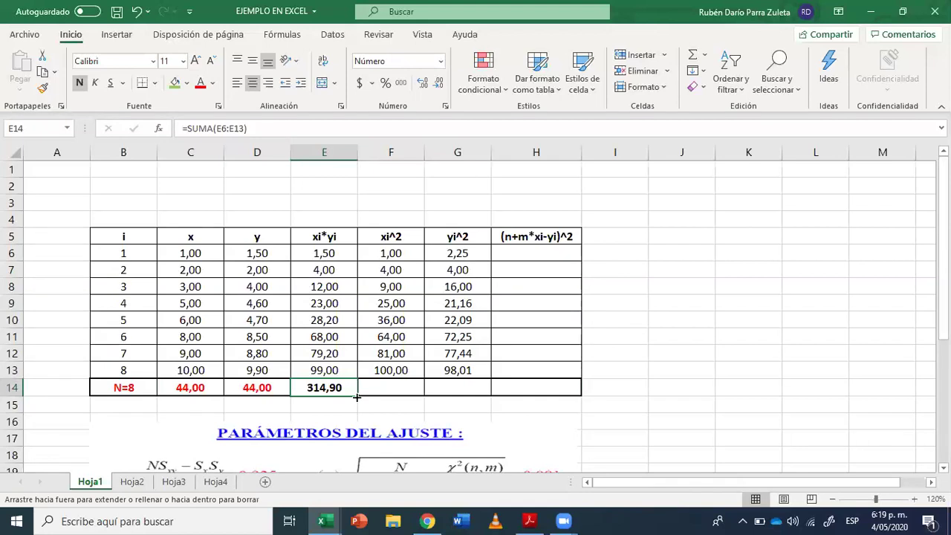
{"action": "left_click_drag", "start_coordinate": [356, 397], "coordinate": [564, 393]}
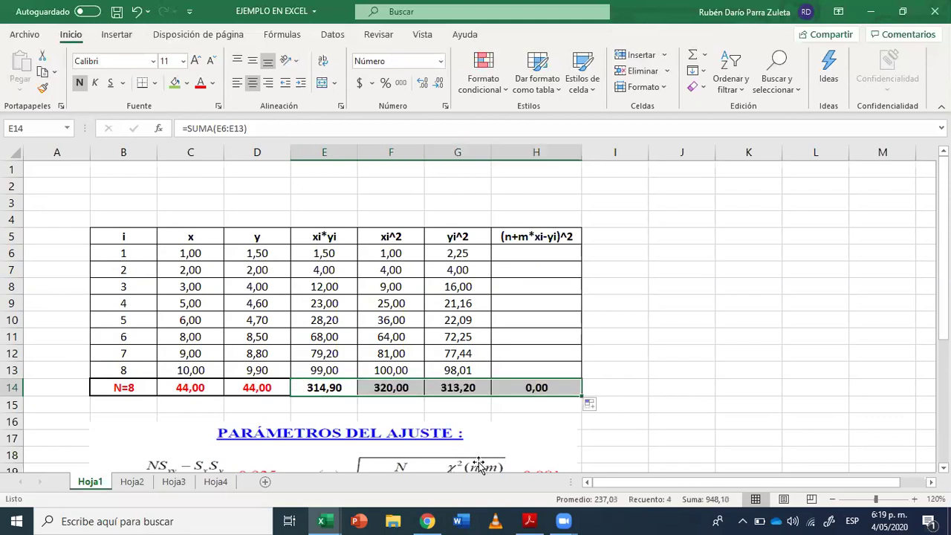
{"action": "left_click_drag", "start_coordinate": [334, 388], "coordinate": [536, 387]}
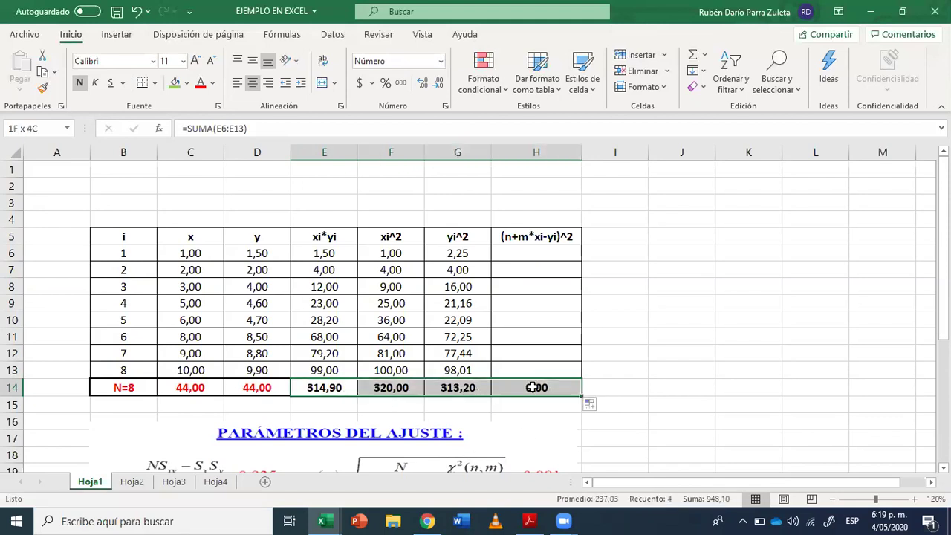
{"action": "left_click", "coordinate": [201, 84]}
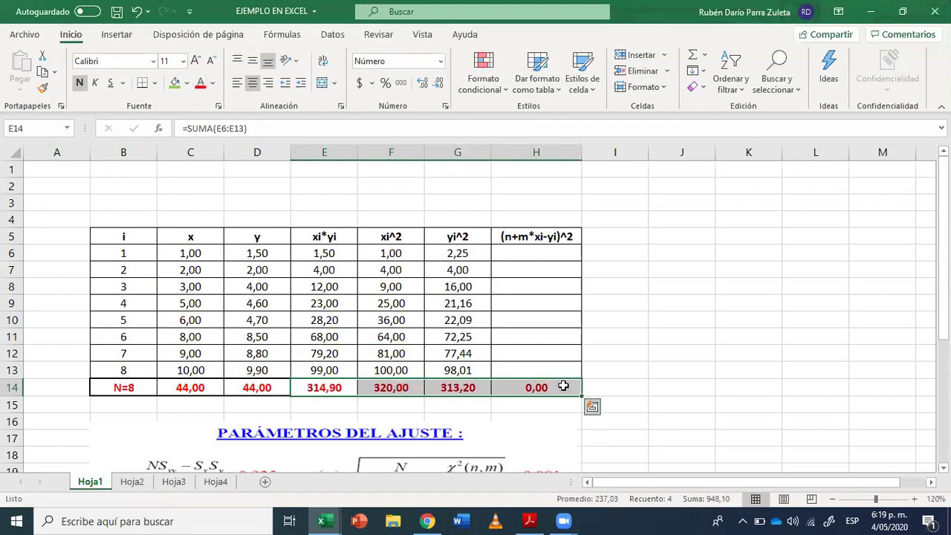
{"action": "left_click", "coordinate": [467, 401]}
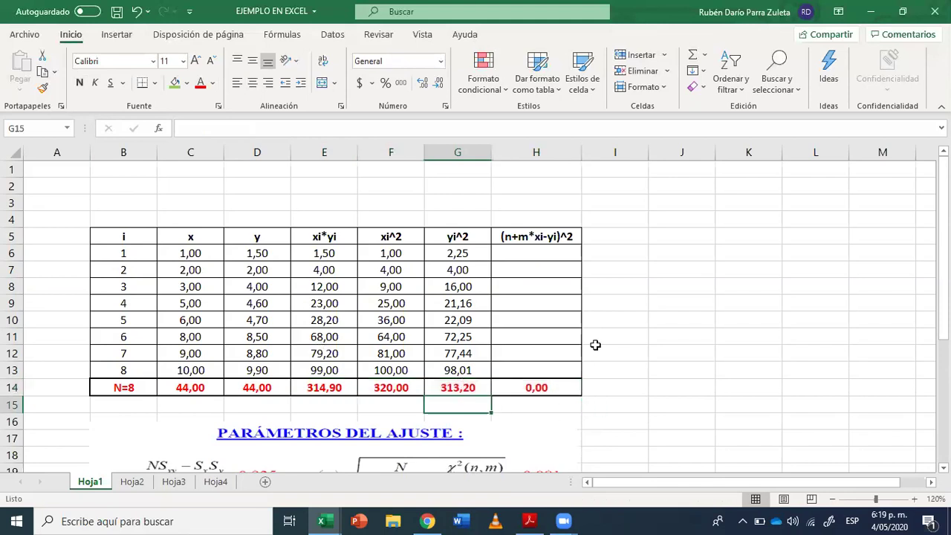
- Select the empty residual cells H6:H13, then view the PDF's (n+mxi-yi)^2 column
{"action": "scroll", "coordinate": [623, 314], "scroll_direction": "down", "scroll_amount": 1}
{"action": "left_click_drag", "start_coordinate": [546, 202], "coordinate": [546, 318]}
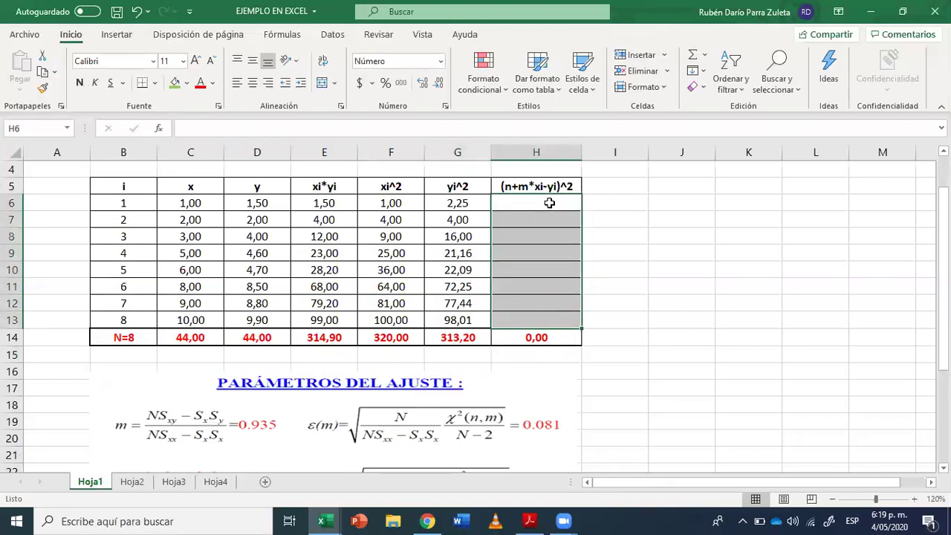
{"action": "left_click", "coordinate": [550, 199]}
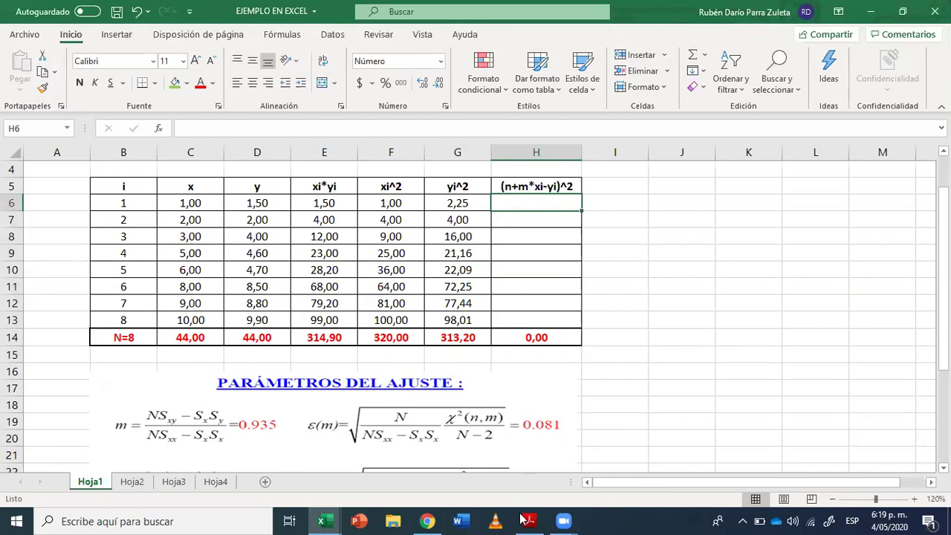
{"action": "left_click", "coordinate": [543, 520]}
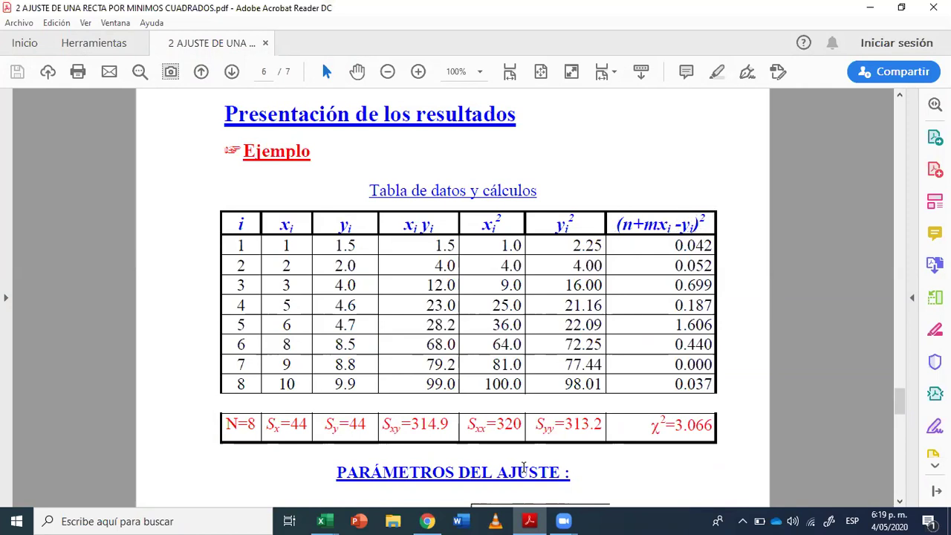
- Return from the PDF to the EJEMPLO EN EXCEL workbook
{"action": "left_click", "coordinate": [535, 520]}
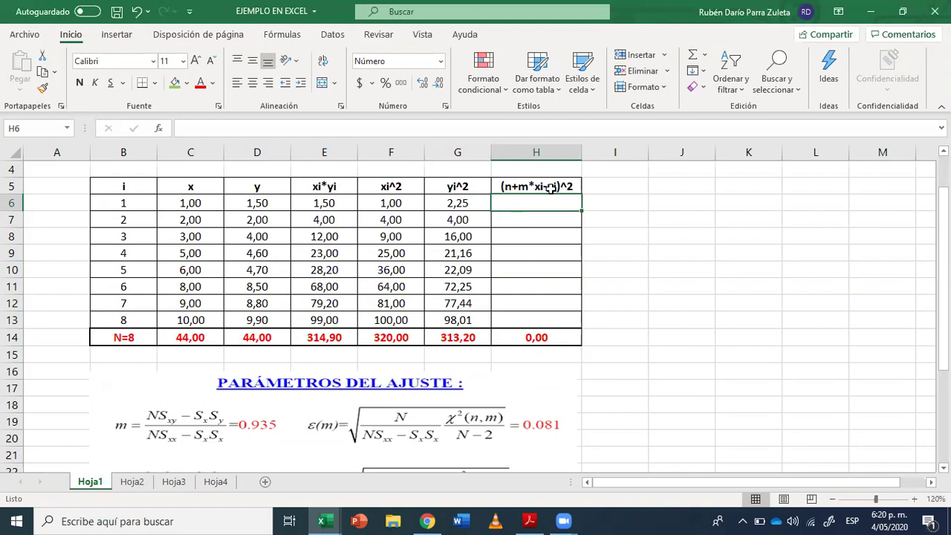
{"action": "left_click", "coordinate": [204, 203]}
{"action": "left_click", "coordinate": [248, 203]}
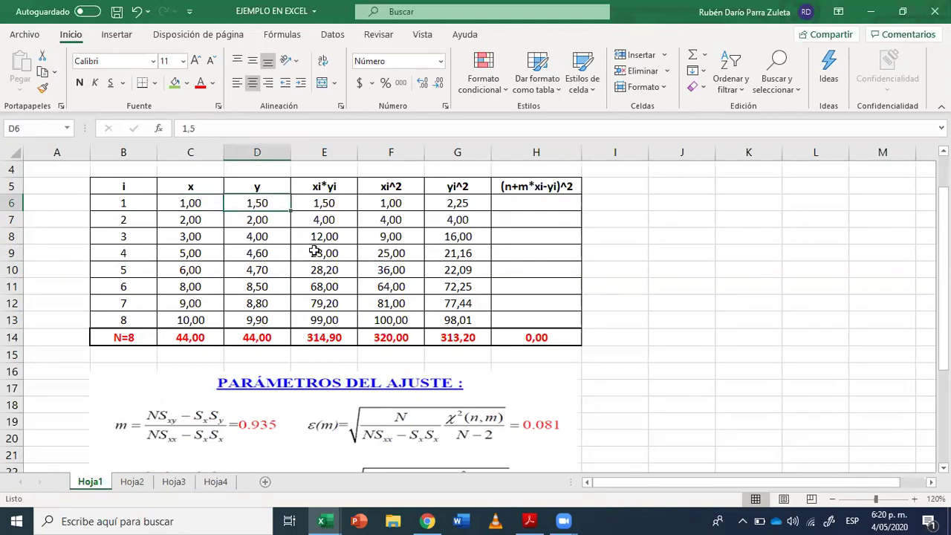
{"action": "left_click", "coordinate": [506, 187]}
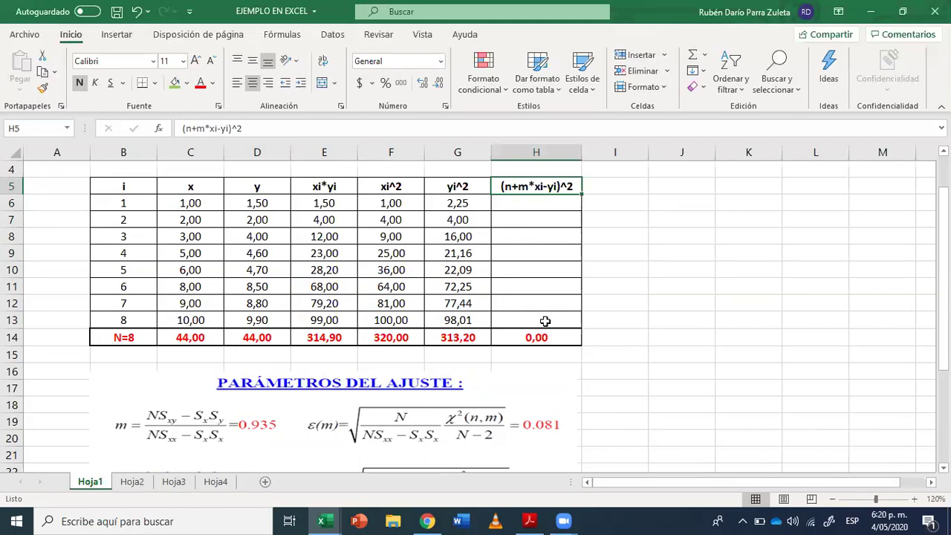
{"action": "left_click_drag", "start_coordinate": [541, 203], "coordinate": [545, 316]}
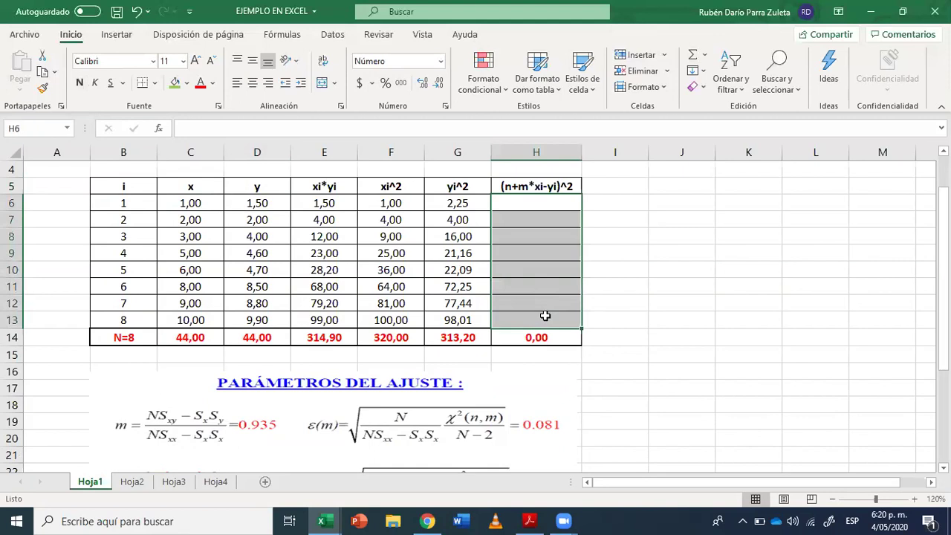
{"action": "scroll", "coordinate": [547, 318], "scroll_direction": "down", "scroll_amount": 3}
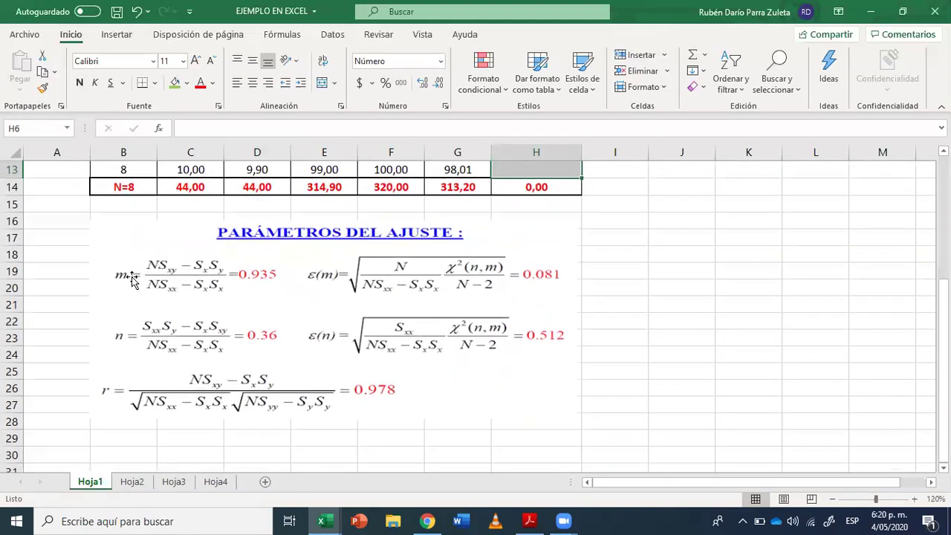
{"action": "left_click", "coordinate": [130, 280]}
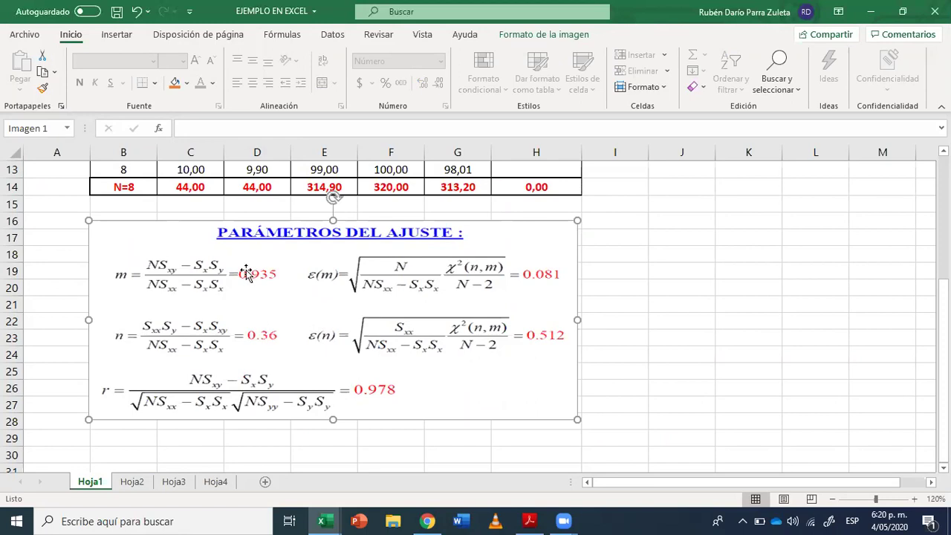
- Drag the fit-parameters formula image right into columns I–M, clearing the cells below the table
{"action": "scroll", "coordinate": [523, 294], "scroll_direction": "up", "scroll_amount": 4}
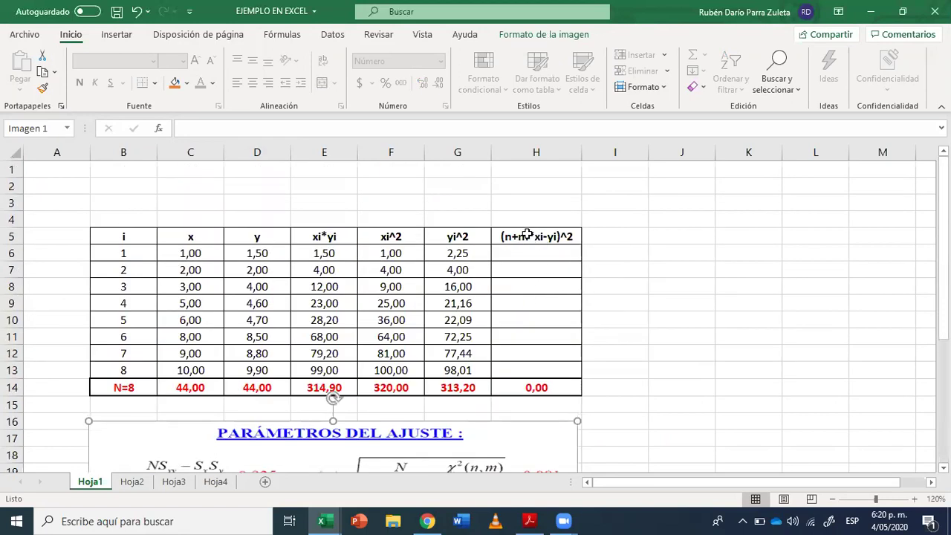
{"action": "left_click_drag", "start_coordinate": [546, 252], "coordinate": [551, 370]}
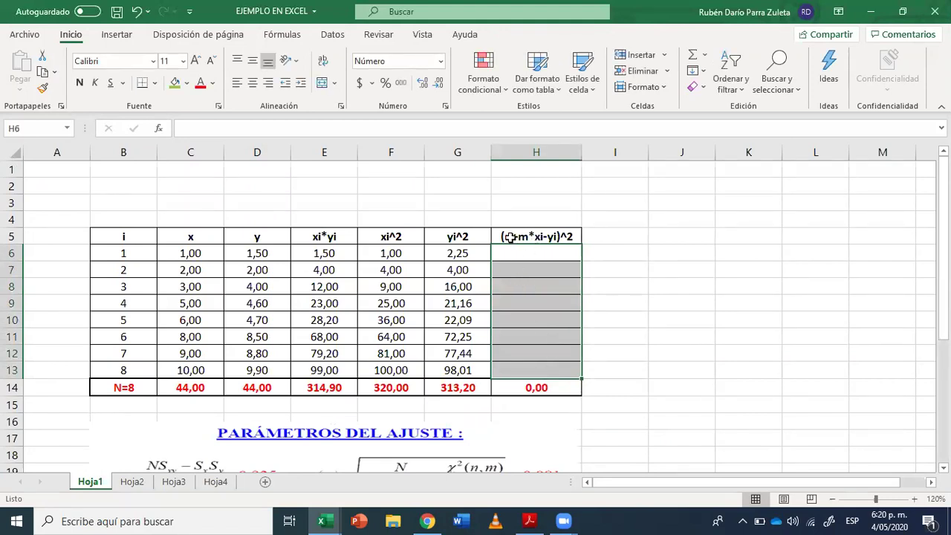
{"action": "scroll", "coordinate": [511, 353], "scroll_direction": "down", "scroll_amount": 2}
{"action": "scroll", "coordinate": [286, 329], "scroll_direction": "down", "scroll_amount": 3}
{"action": "scroll", "coordinate": [285, 329], "scroll_direction": "up", "scroll_amount": 2}
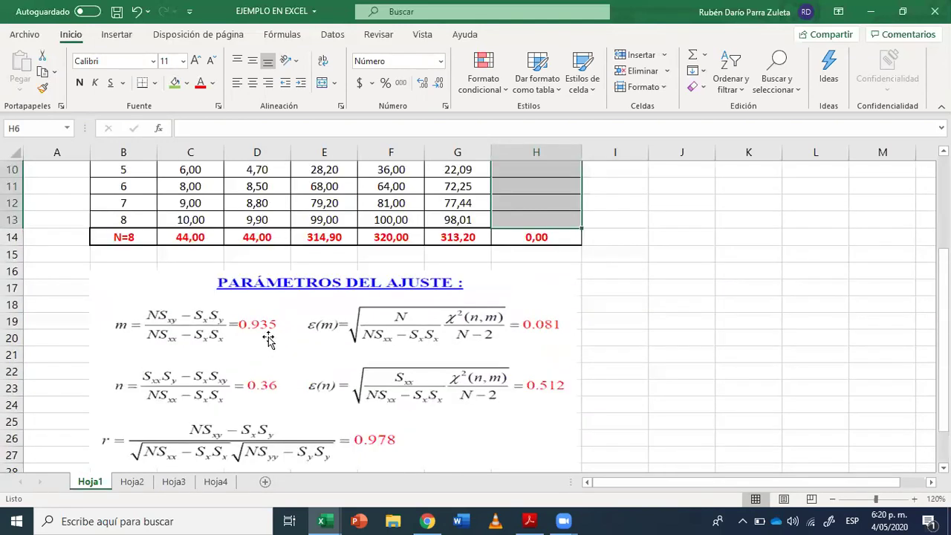
{"action": "left_click", "coordinate": [302, 305]}
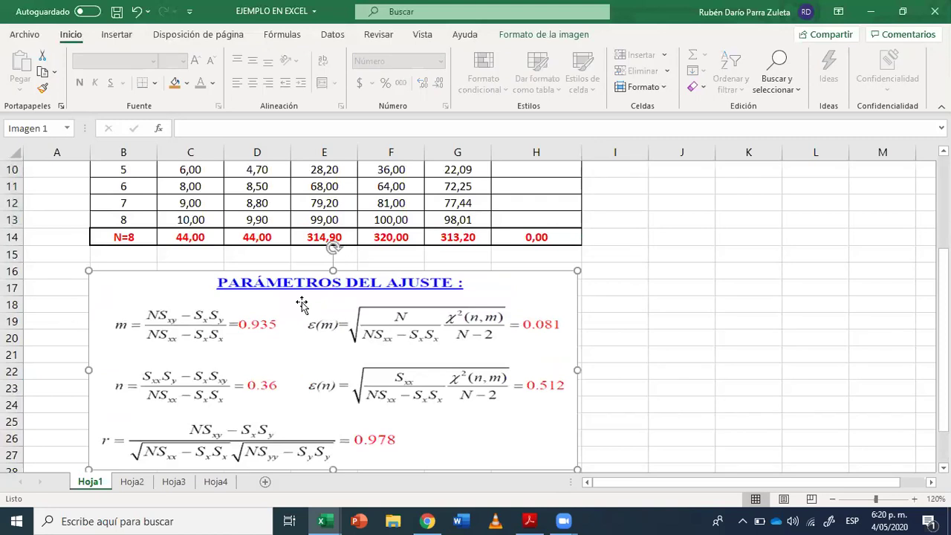
{"action": "left_click_drag", "start_coordinate": [305, 302], "coordinate": [791, 290]}
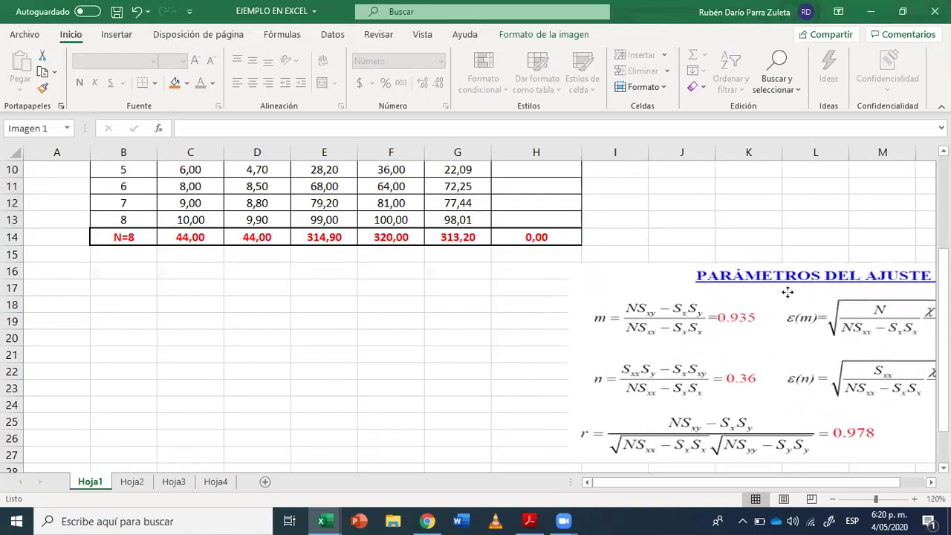
{"action": "left_click_drag", "start_coordinate": [712, 291], "coordinate": [711, 290]}
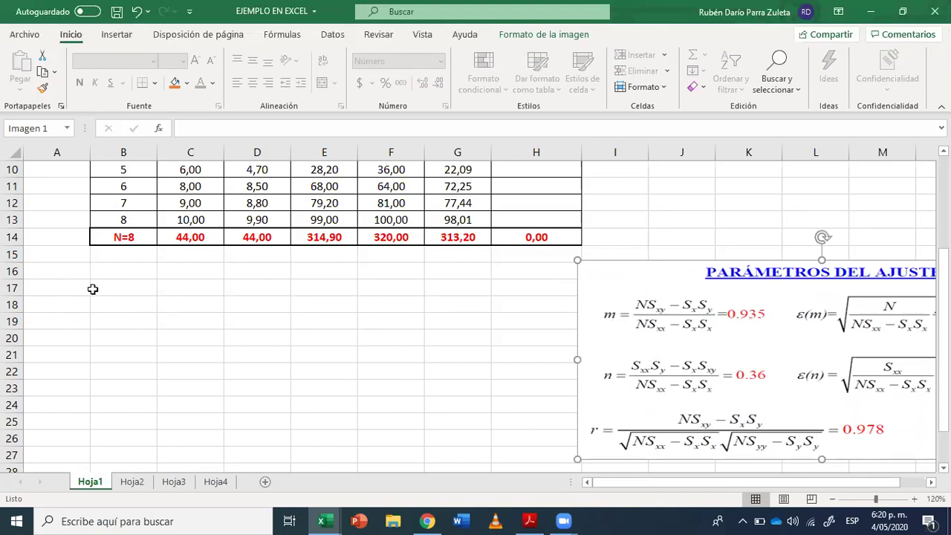
- Type the label m= into cell B17
{"action": "left_click", "coordinate": [120, 287]}
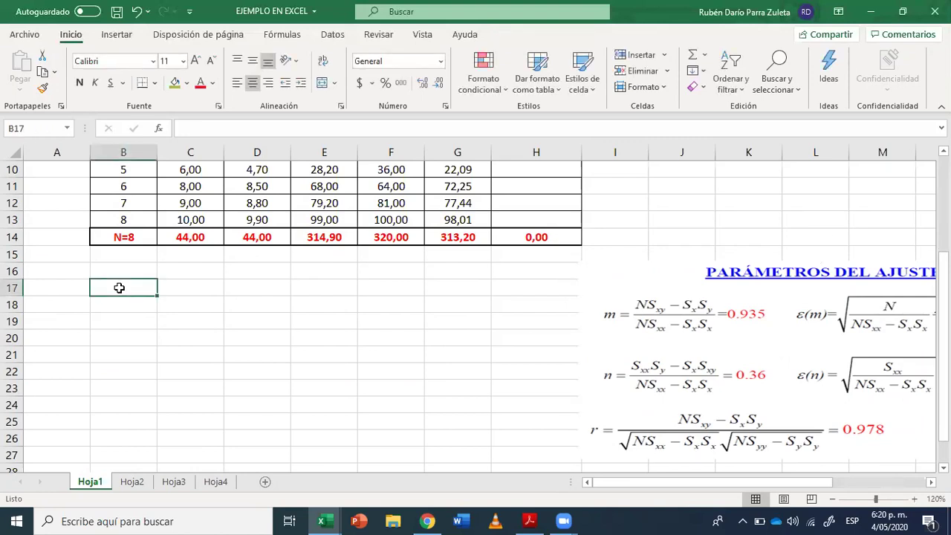
{"action": "type", "text": "m="}
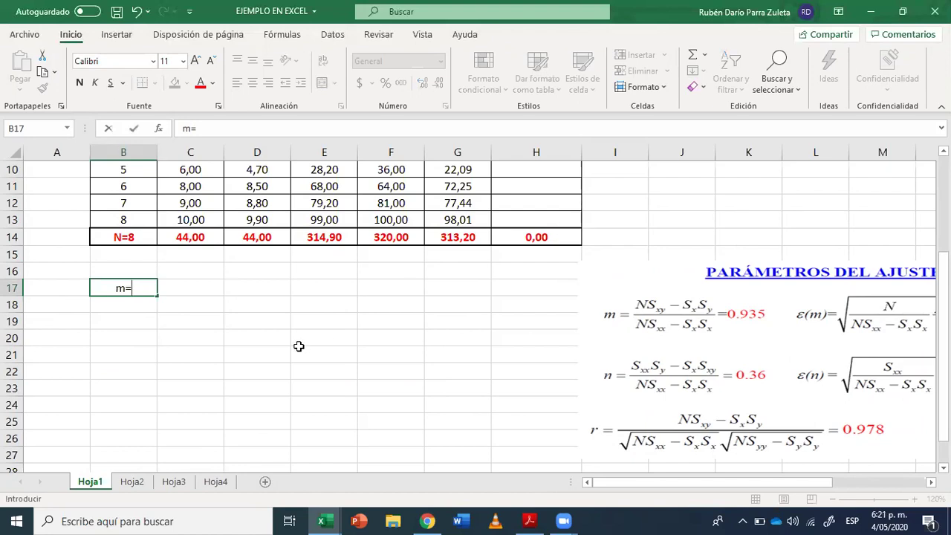
{"action": "left_click", "coordinate": [194, 290]}
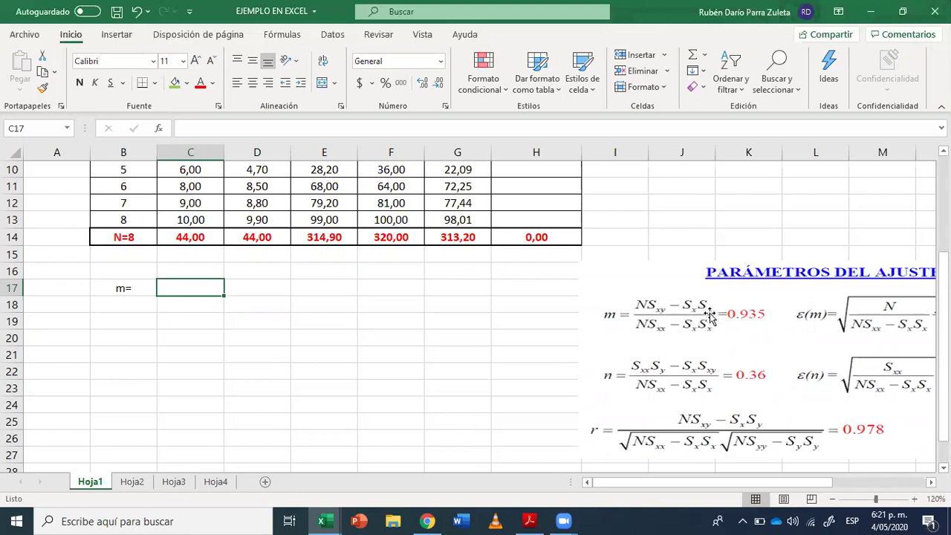
- Start the C17 slope formula with the numerator (8*E14-C14*D14)
{"action": "left_click", "coordinate": [189, 127]}
{"action": "type", "text": "=(8*"}
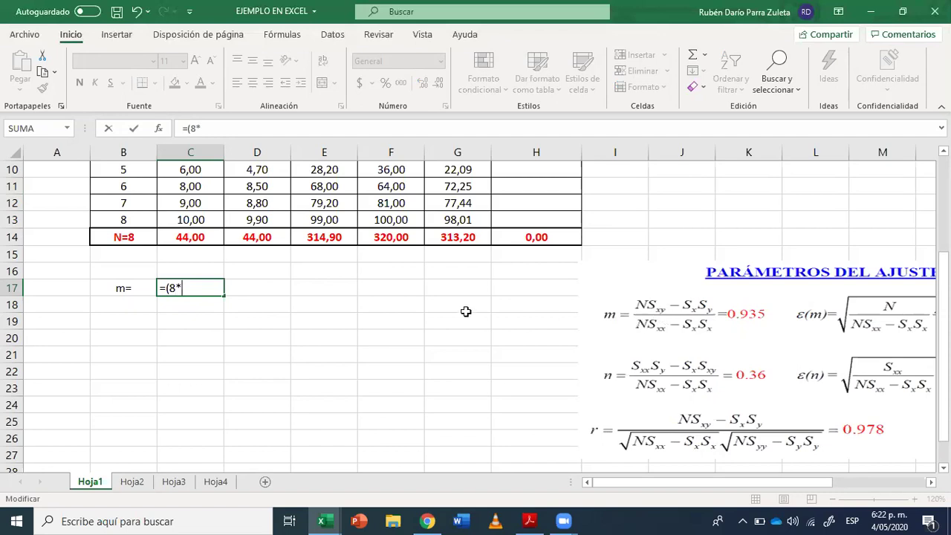
{"action": "scroll", "coordinate": [350, 363], "scroll_direction": "up", "scroll_amount": 1}
{"action": "scroll", "coordinate": [350, 363], "scroll_direction": "up", "scroll_amount": 3}
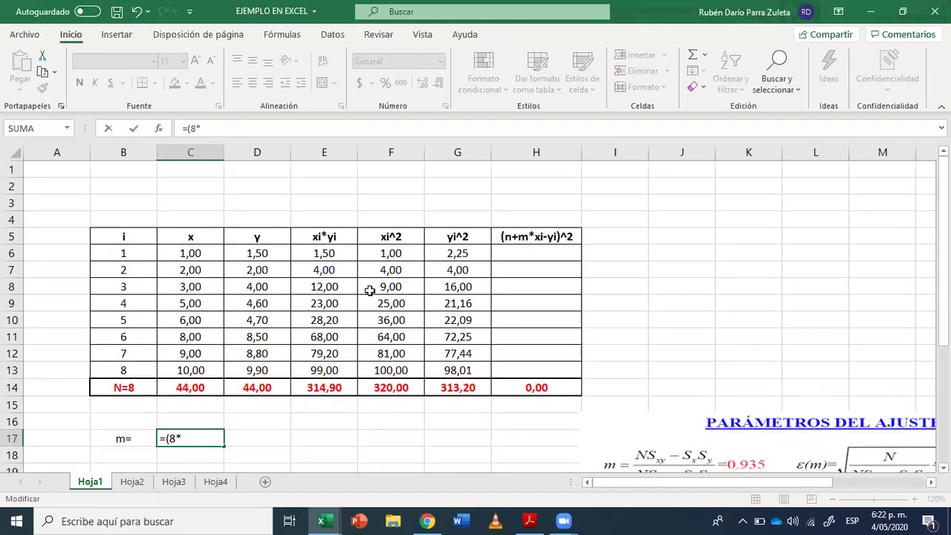
{"action": "left_click", "coordinate": [328, 237]}
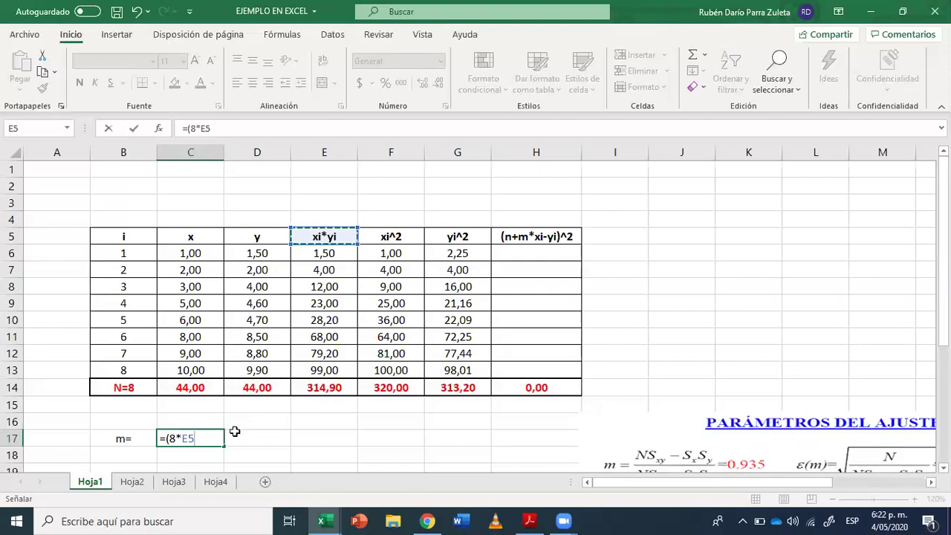
{"action": "key", "text": "BackSpace"}
{"action": "key", "text": "BackSpace"}
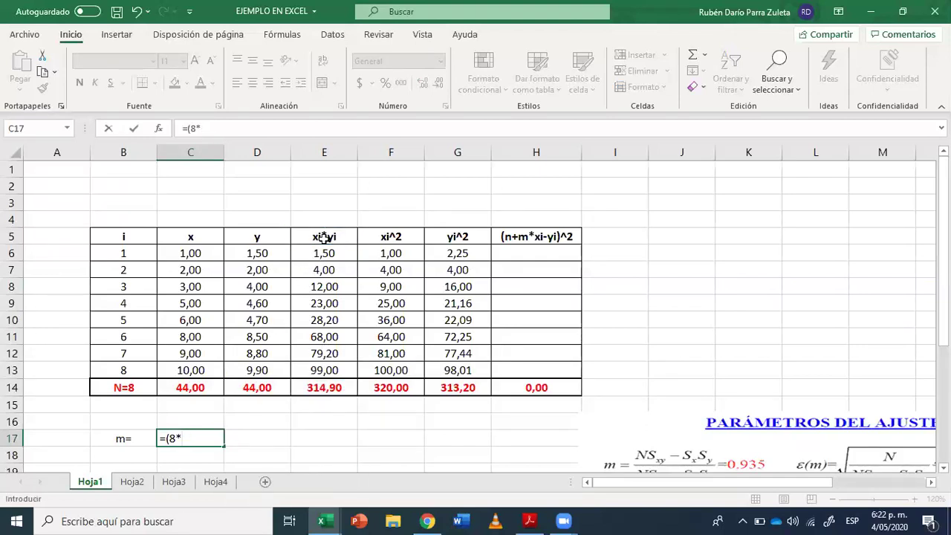
{"action": "left_click", "coordinate": [330, 388]}
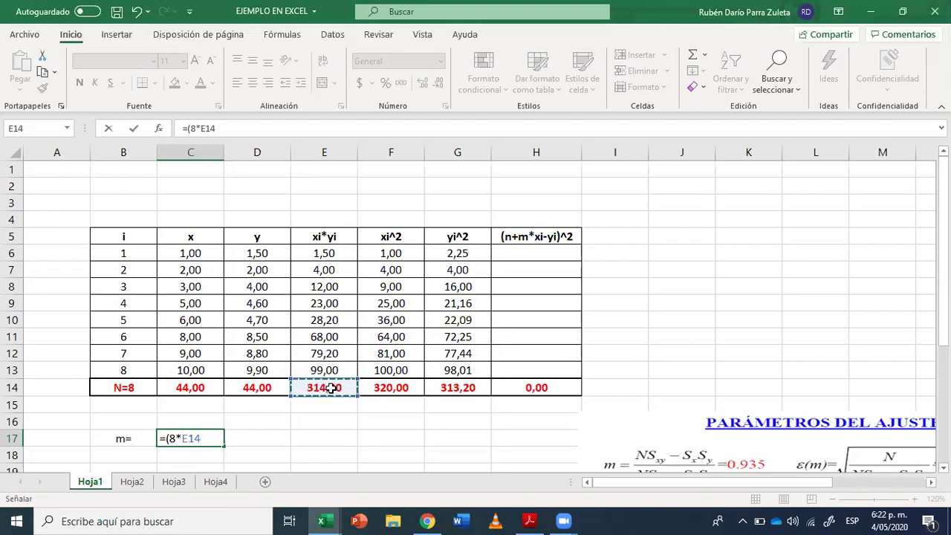
{"action": "scroll", "coordinate": [671, 416], "scroll_direction": "down", "scroll_amount": 1}
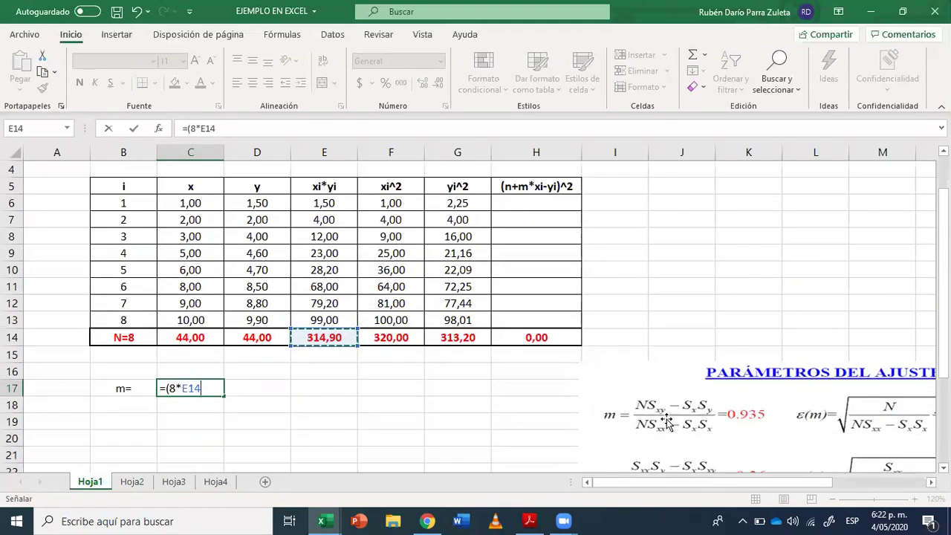
{"action": "type", "text": "-"}
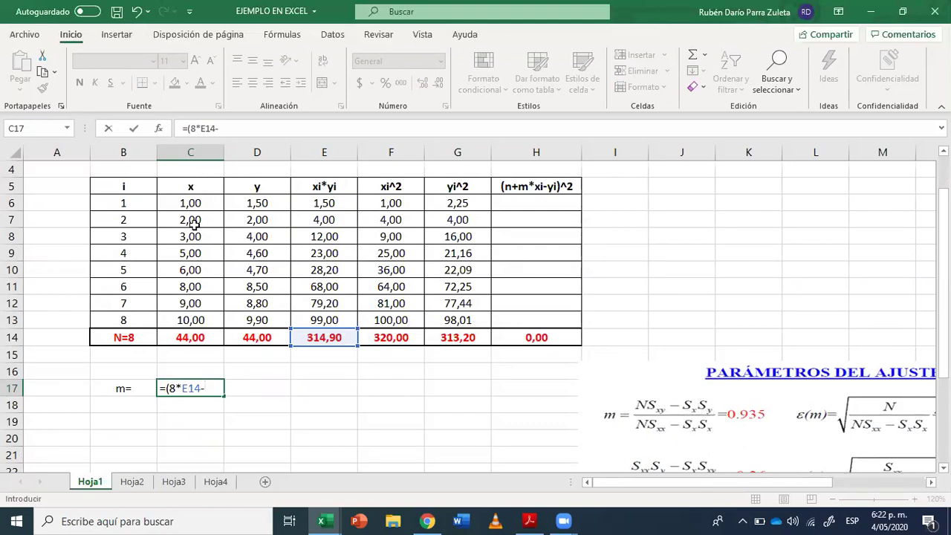
{"action": "left_click", "coordinate": [196, 337]}
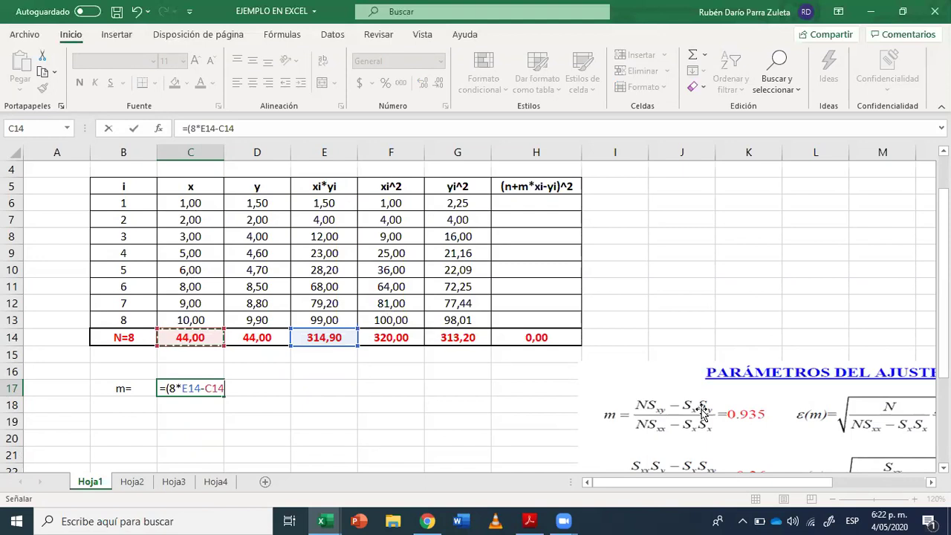
{"action": "type", "text": "*"}
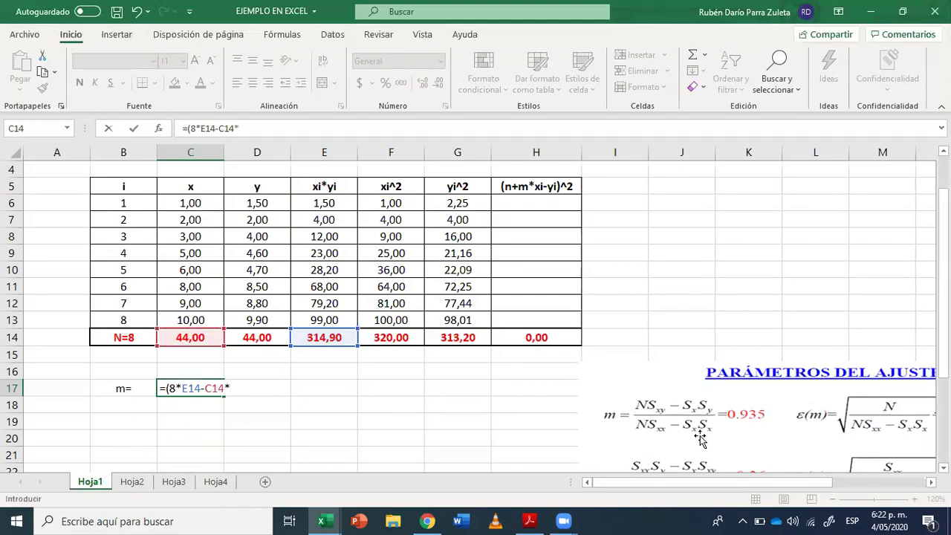
{"action": "left_click", "coordinate": [257, 339]}
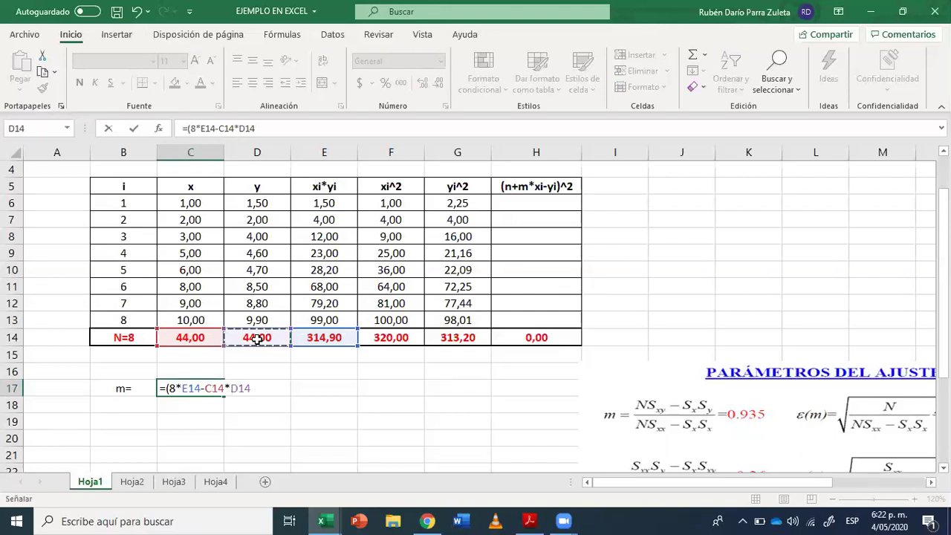
{"action": "type", "text": ")/("}
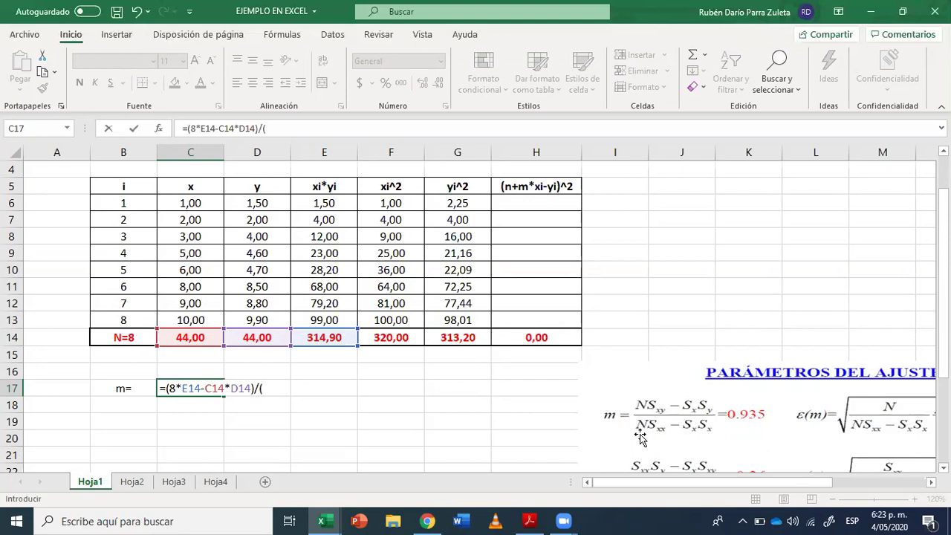
- Add the denominator /(8*F14-C14*C14) and confirm, giving m = 0,9346154
{"action": "type", "text": "8*"}
{"action": "left_click", "coordinate": [399, 338]}
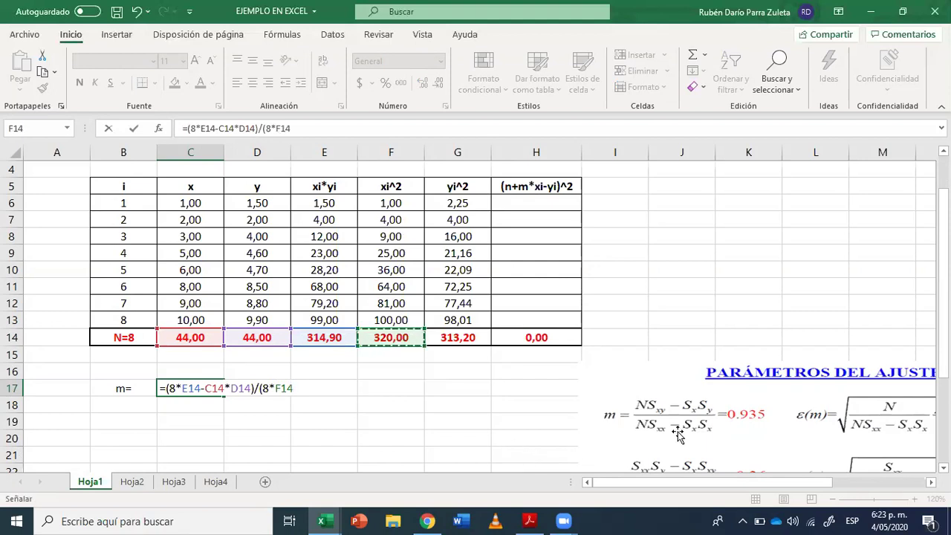
{"action": "type", "text": "-"}
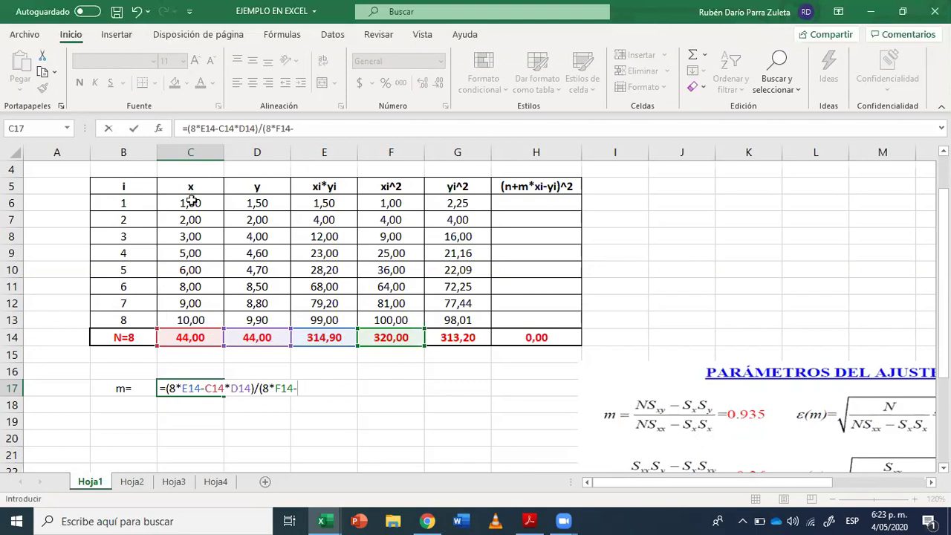
{"action": "left_click", "coordinate": [192, 338]}
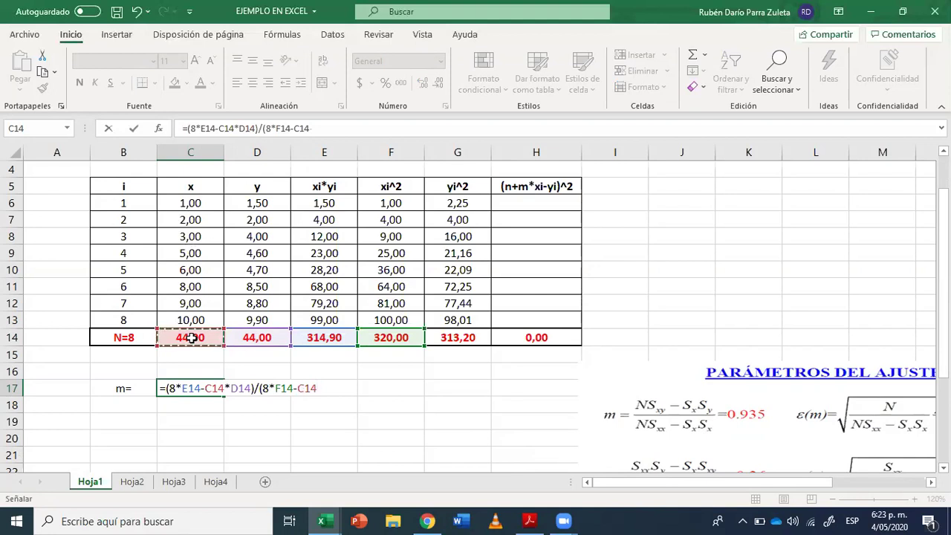
{"action": "type", "text": "*"}
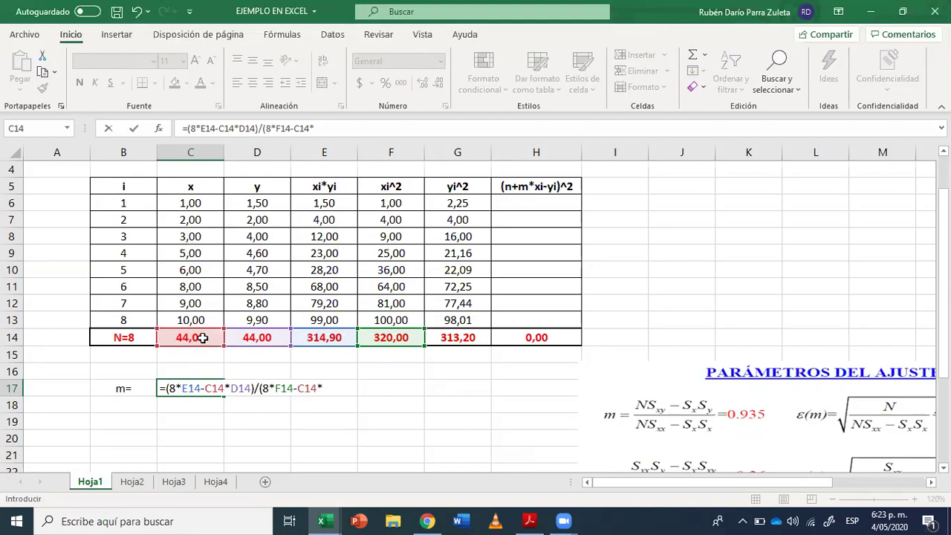
{"action": "left_click", "coordinate": [203, 338]}
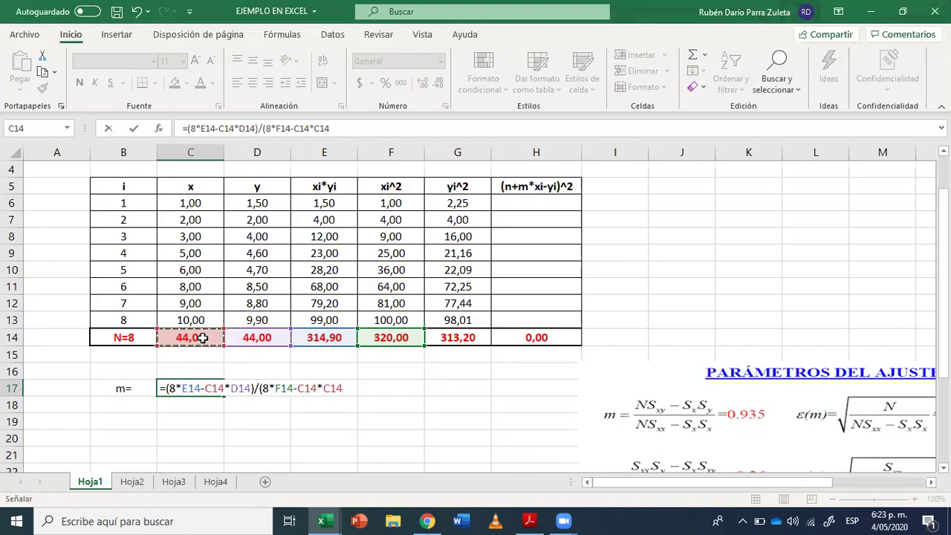
{"action": "type", "text": ")"}
{"action": "key", "text": "Return"}
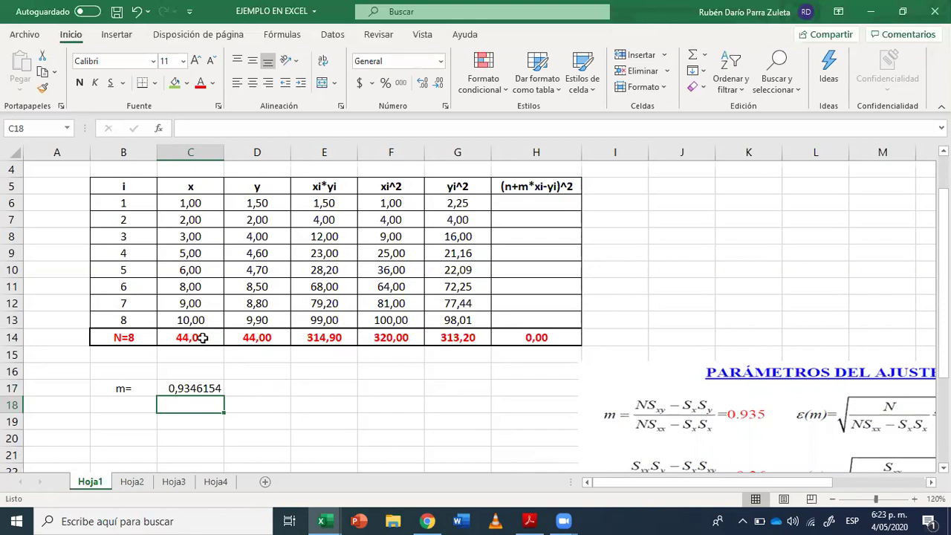
- Reduce the slope in C17 to two decimals so it reads 0,93
{"action": "left_click", "coordinate": [199, 389]}
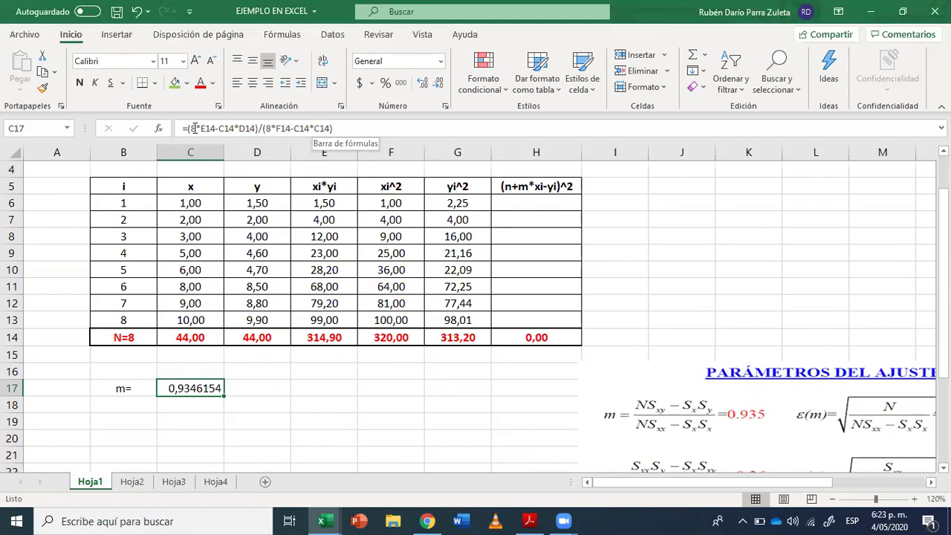
{"action": "left_click", "coordinate": [194, 405]}
{"action": "left_click", "coordinate": [192, 389]}
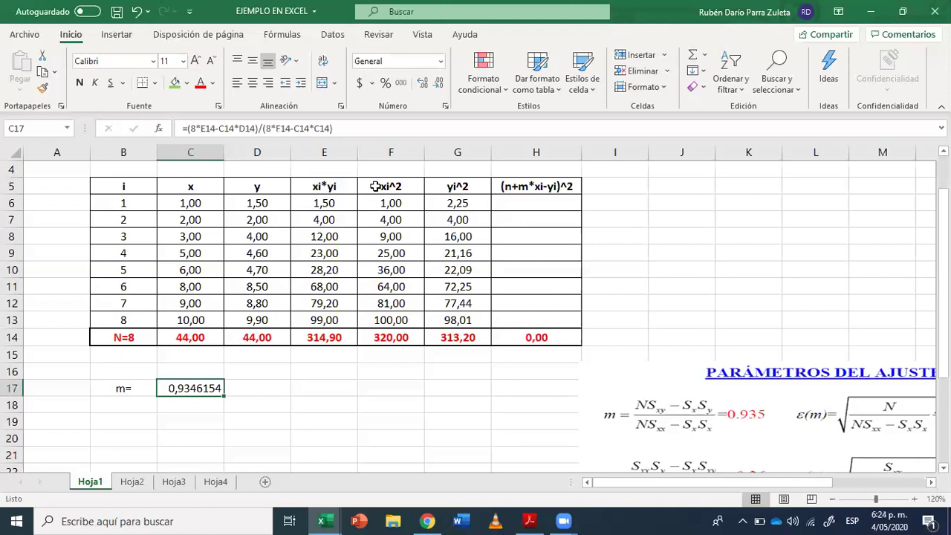
{"action": "left_click", "coordinate": [438, 83]}
{"action": "left_click", "coordinate": [437, 83]}
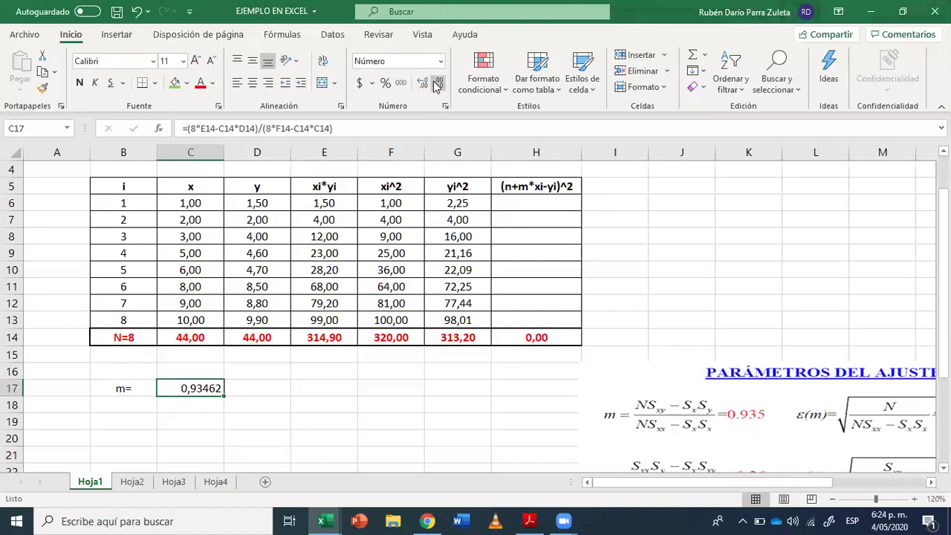
{"action": "left_click", "coordinate": [438, 84]}
{"action": "left_click", "coordinate": [437, 84]}
{"action": "left_click", "coordinate": [437, 84]}
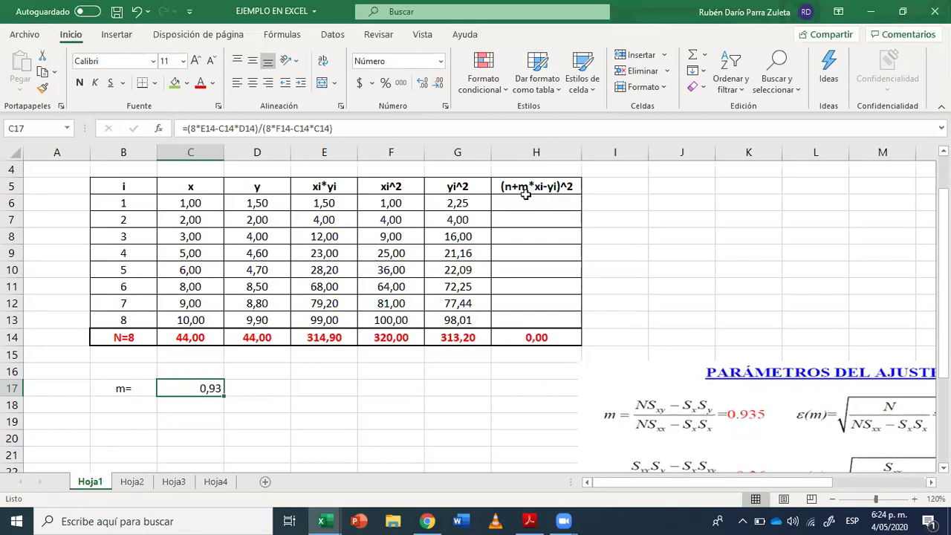
- Type the label n= into cell B19
{"action": "scroll", "coordinate": [665, 303], "scroll_direction": "down", "scroll_amount": 1}
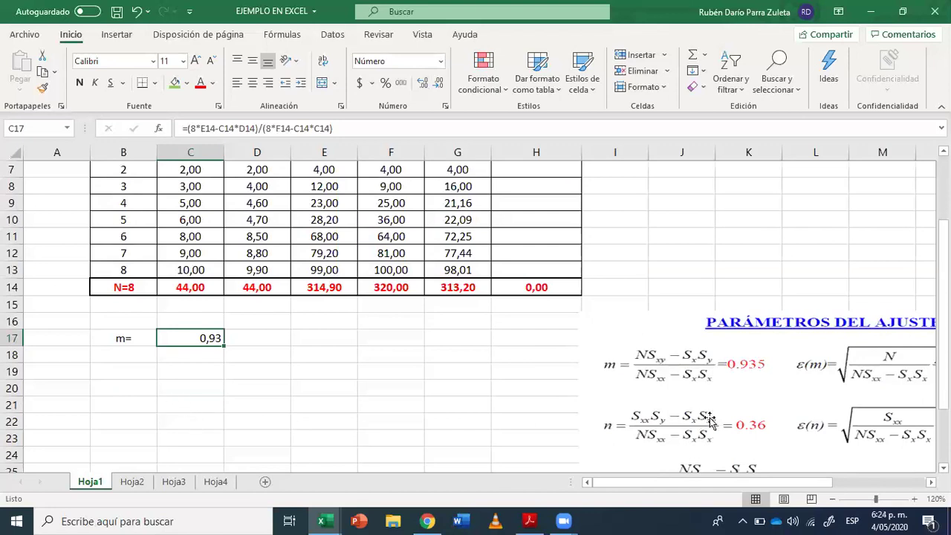
{"action": "left_click", "coordinate": [123, 370]}
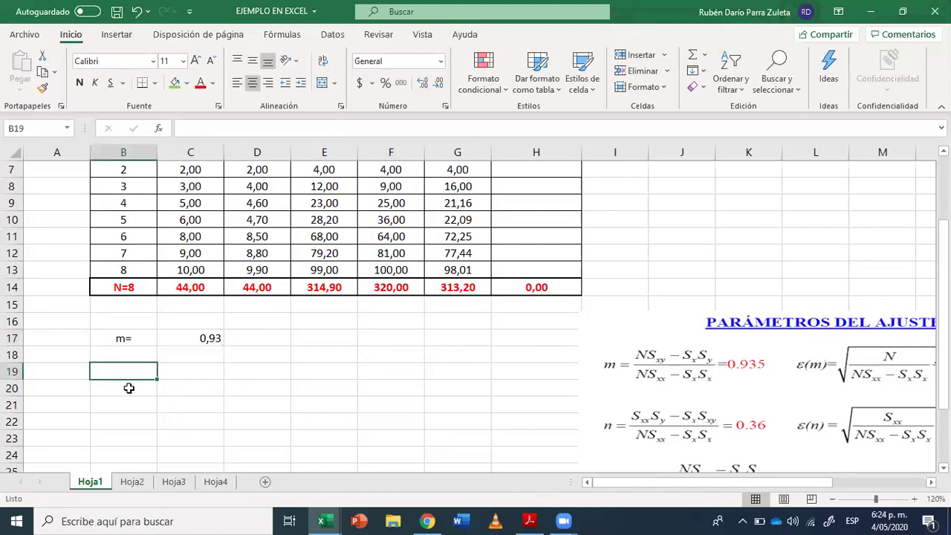
{"action": "type", "text": "n="}
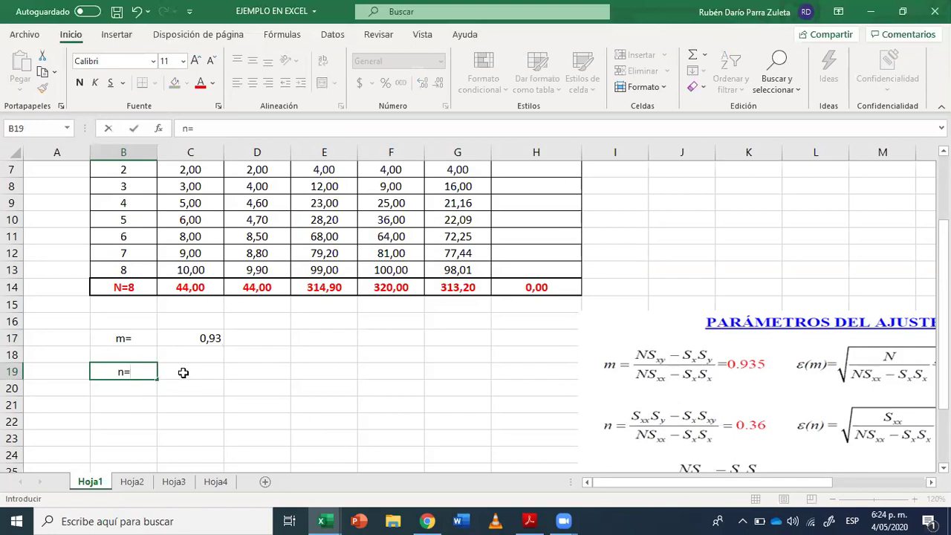
{"action": "left_click", "coordinate": [182, 372]}
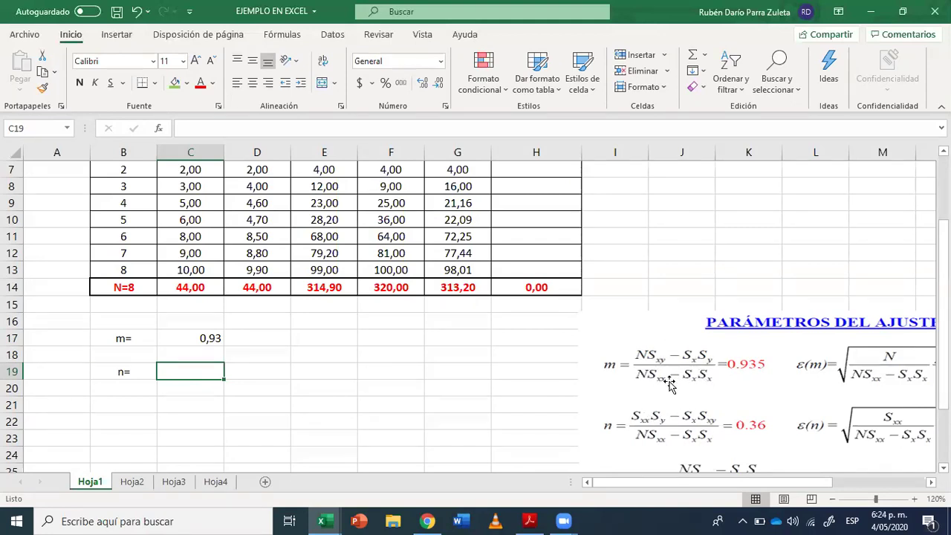
- Point out the empty residual cells in column H
{"action": "scroll", "coordinate": [484, 301], "scroll_direction": "up", "scroll_amount": 1}
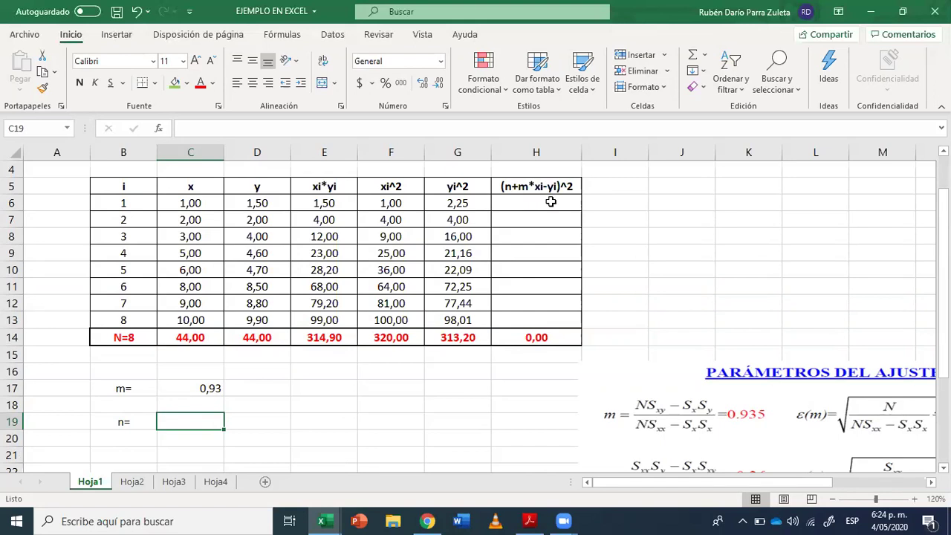
{"action": "left_click", "coordinate": [550, 202]}
{"action": "left_click", "coordinate": [553, 219]}
{"action": "left_click", "coordinate": [554, 236]}
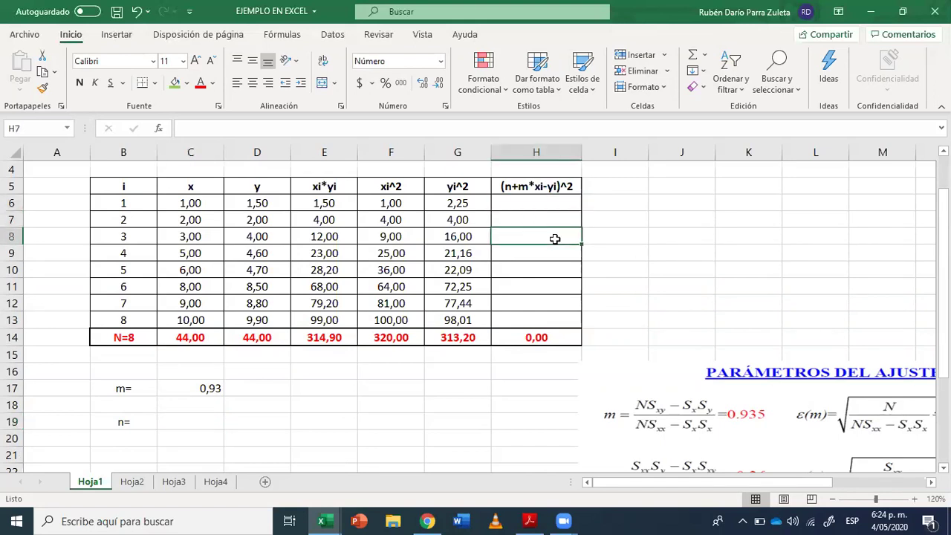
{"action": "left_click", "coordinate": [558, 252]}
{"action": "left_click", "coordinate": [559, 284]}
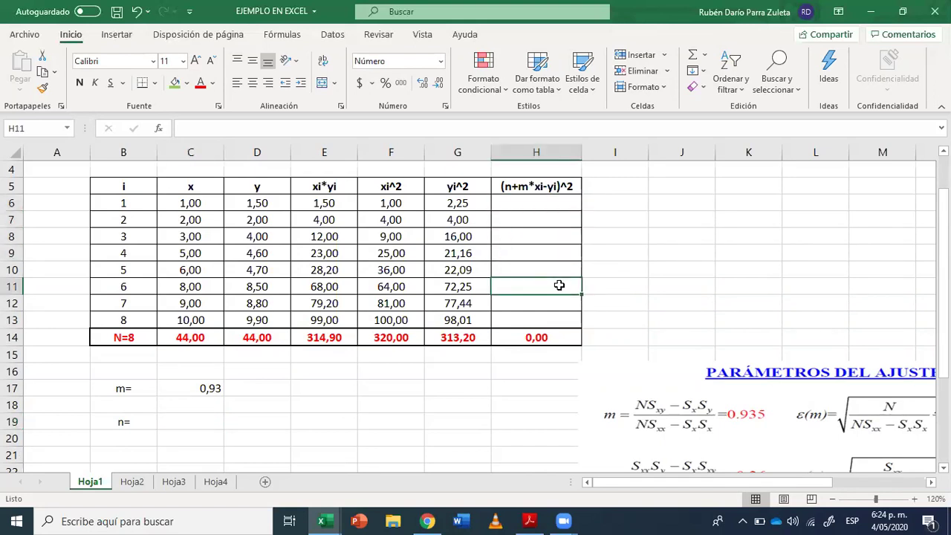
{"action": "left_click", "coordinate": [543, 201]}
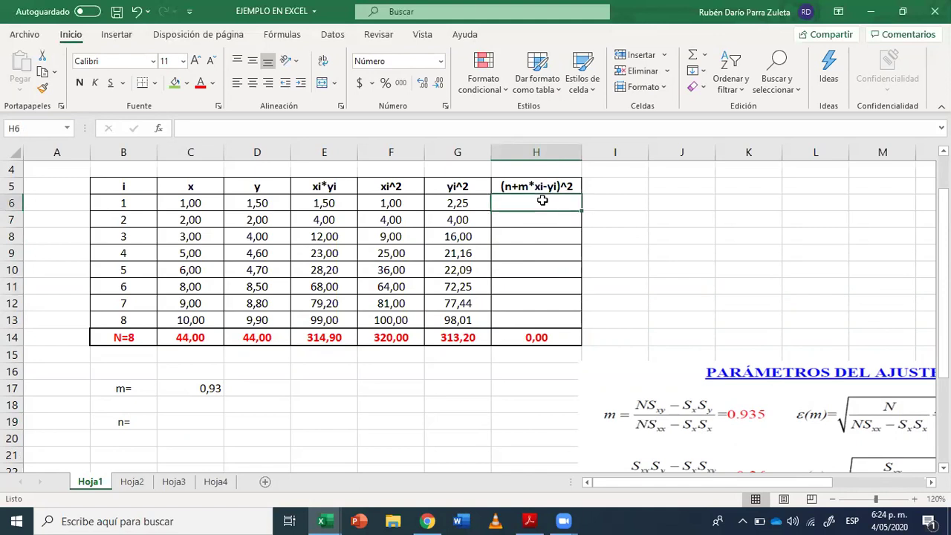
{"action": "left_click", "coordinate": [547, 219]}
{"action": "left_click", "coordinate": [550, 240]}
{"action": "left_click", "coordinate": [552, 255]}
{"action": "left_click", "coordinate": [555, 272]}
{"action": "left_click", "coordinate": [559, 292]}
{"action": "left_click", "coordinate": [561, 305]}
{"action": "left_click", "coordinate": [566, 319]}
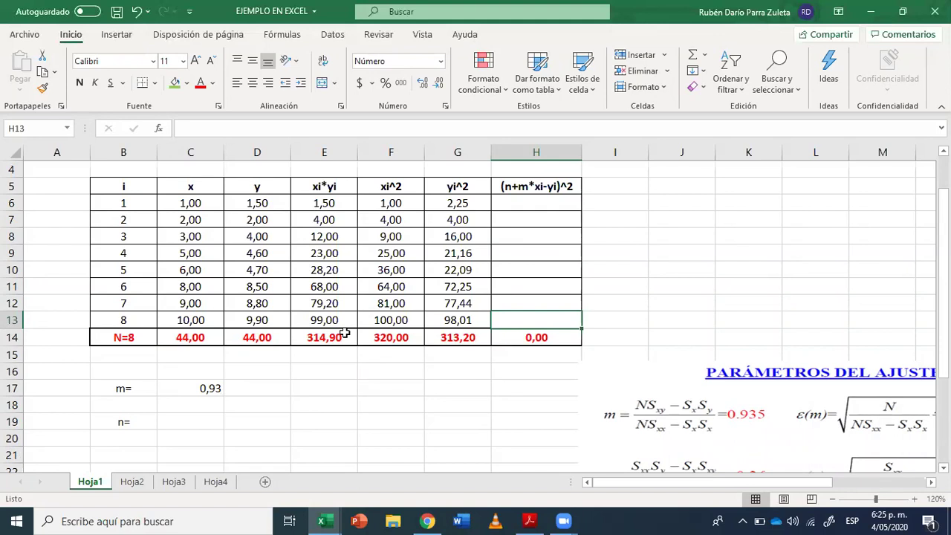
- Enter the intercept value 0,36 in C19
{"action": "scroll", "coordinate": [572, 382], "scroll_direction": "down", "scroll_amount": 2}
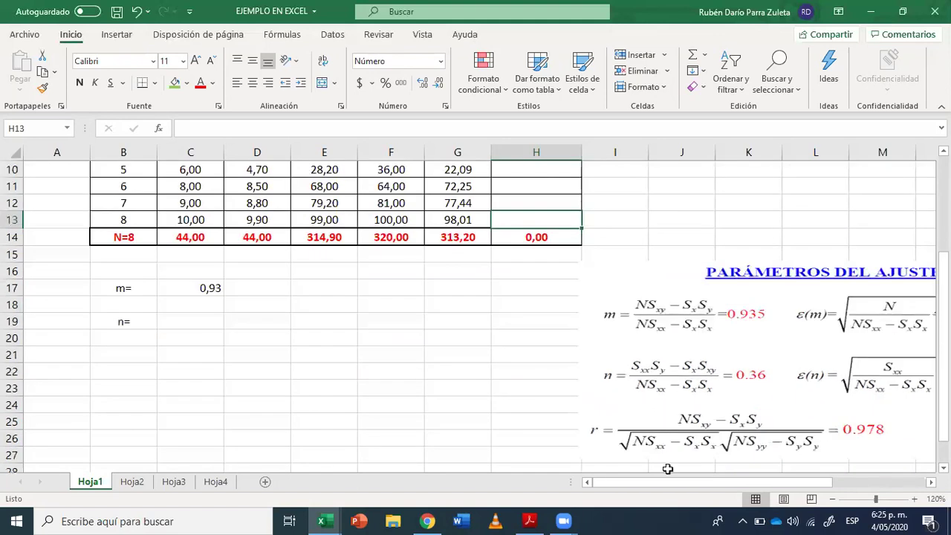
{"action": "left_click_drag", "start_coordinate": [675, 486], "coordinate": [667, 483]}
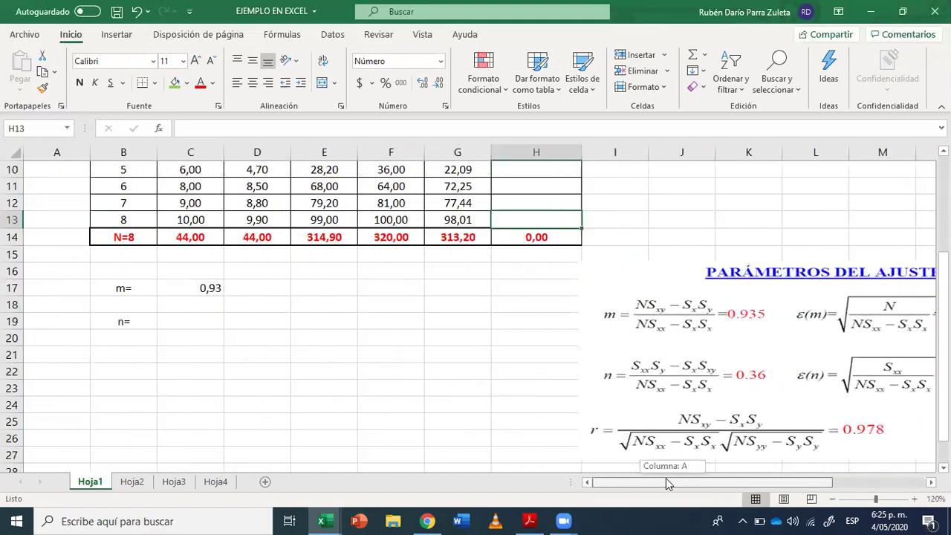
{"action": "left_click", "coordinate": [196, 321]}
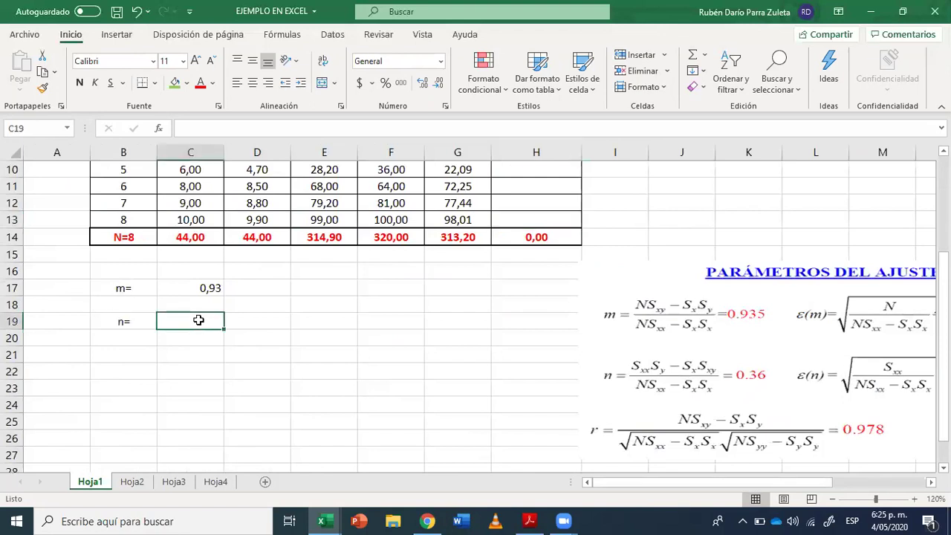
{"action": "type", "text": "0,36"}
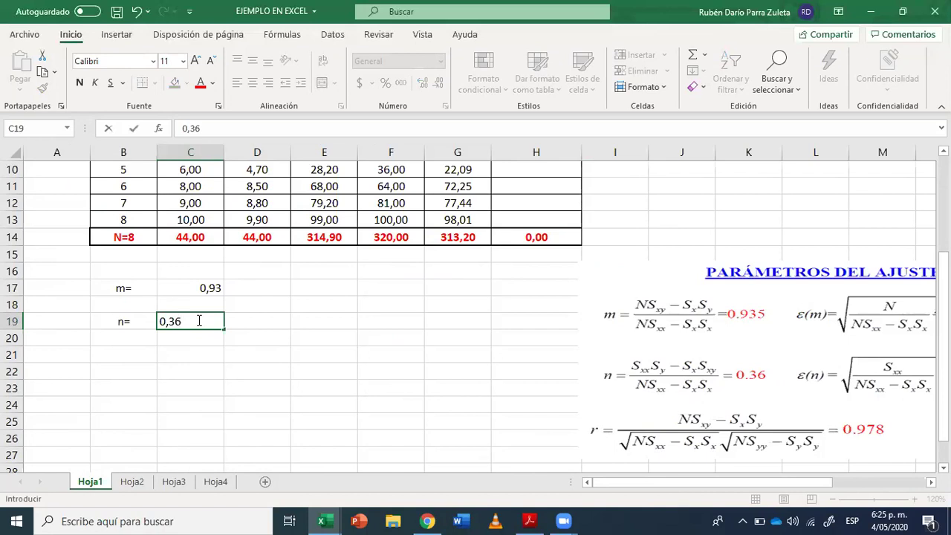
{"action": "left_click", "coordinate": [336, 286]}
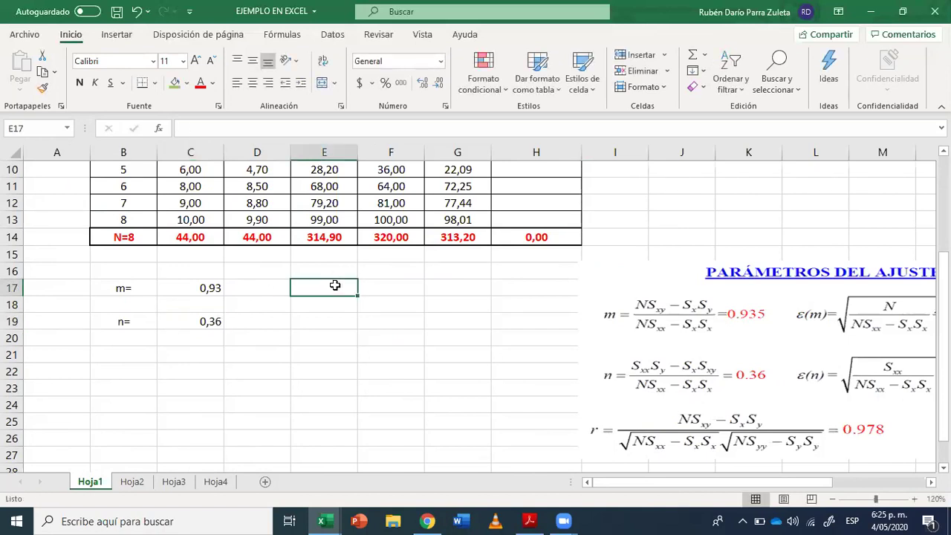
- Label E17 as ε(m)= using the inserted ε symbol
{"action": "left_click", "coordinate": [117, 35]}
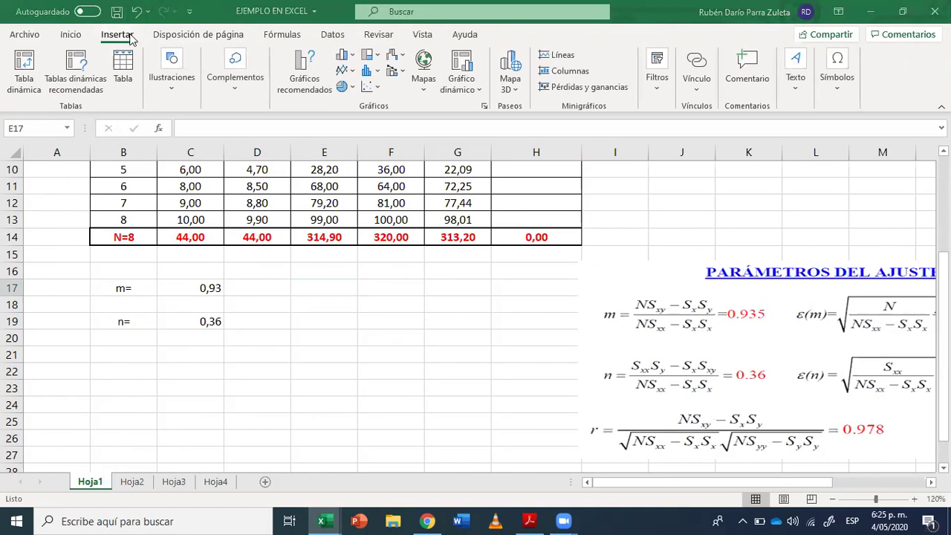
{"action": "left_click", "coordinate": [840, 88]}
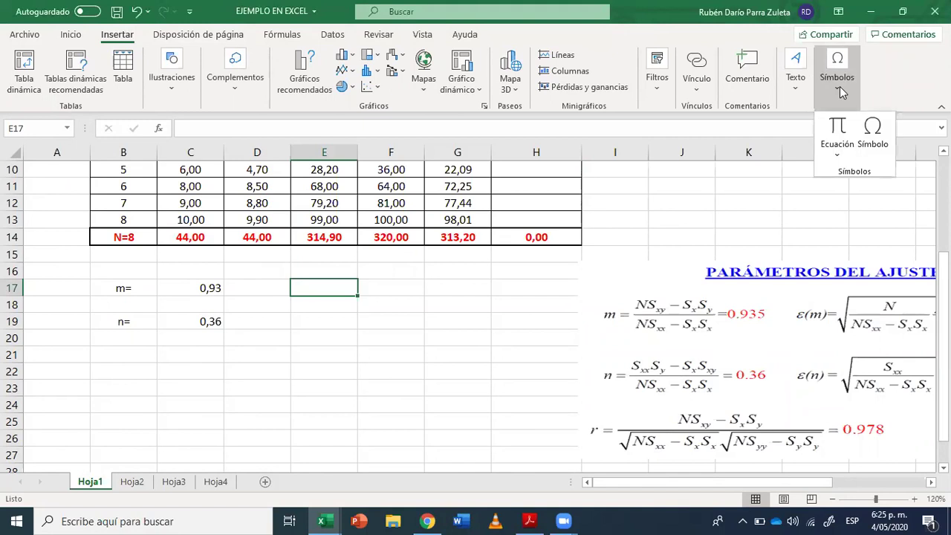
{"action": "left_click", "coordinate": [867, 126]}
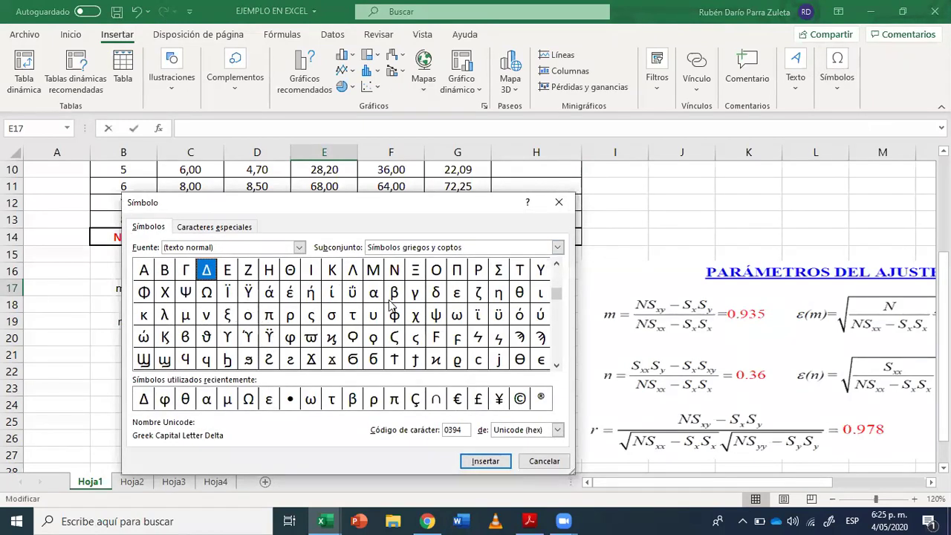
{"action": "left_click", "coordinate": [457, 293]}
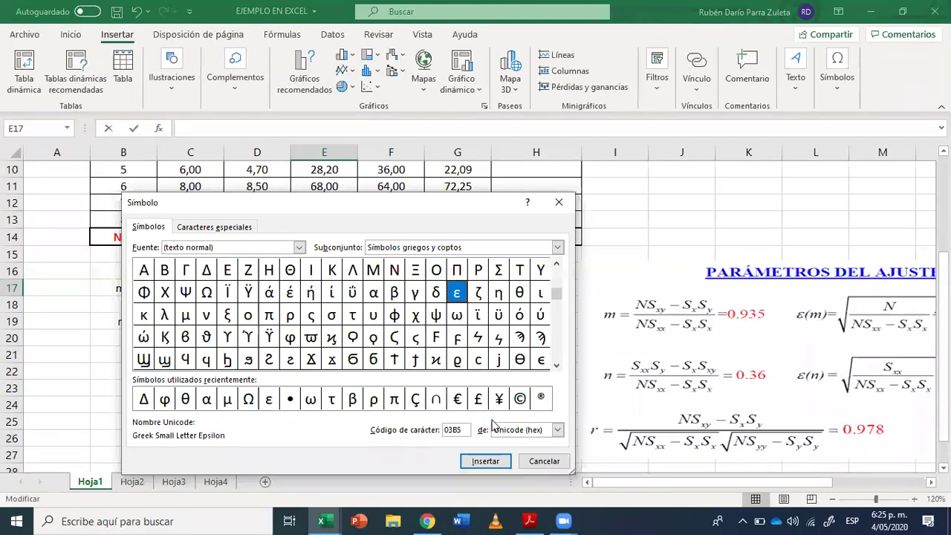
{"action": "left_click", "coordinate": [491, 461]}
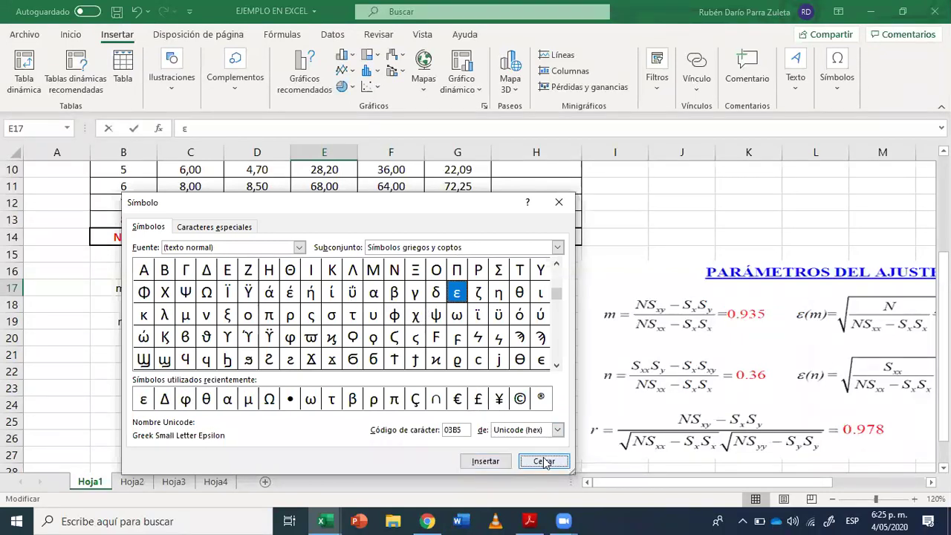
{"action": "left_click", "coordinate": [544, 461]}
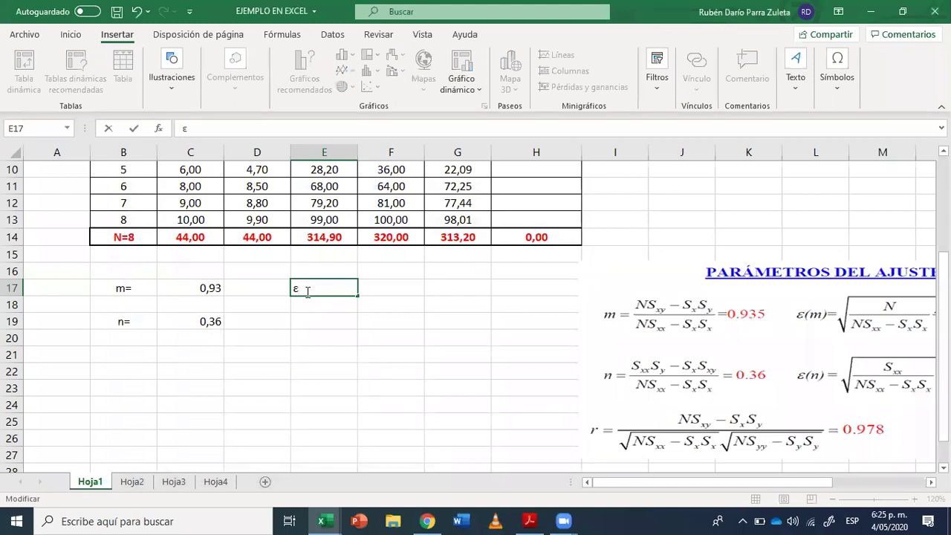
{"action": "type", "text": "(m)"}
{"action": "type", "text": "="}
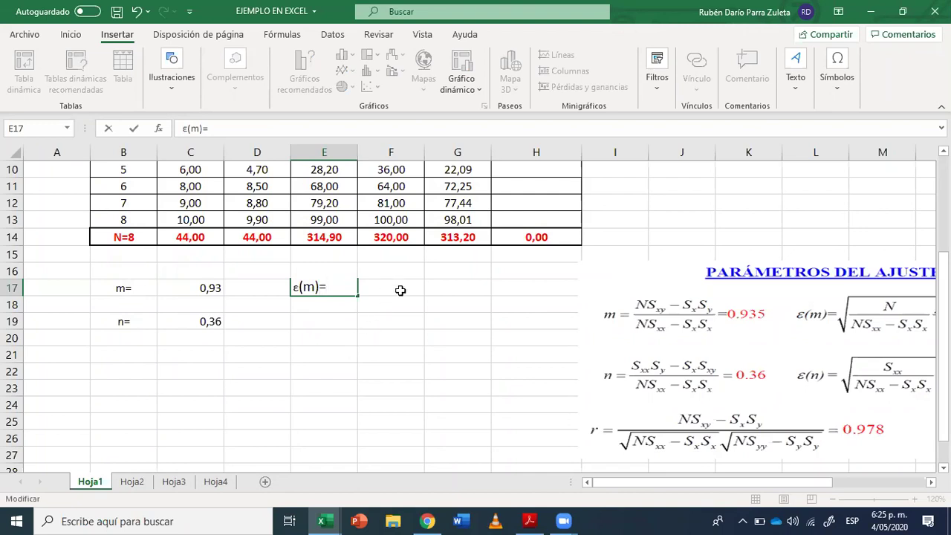
{"action": "left_click", "coordinate": [401, 291]}
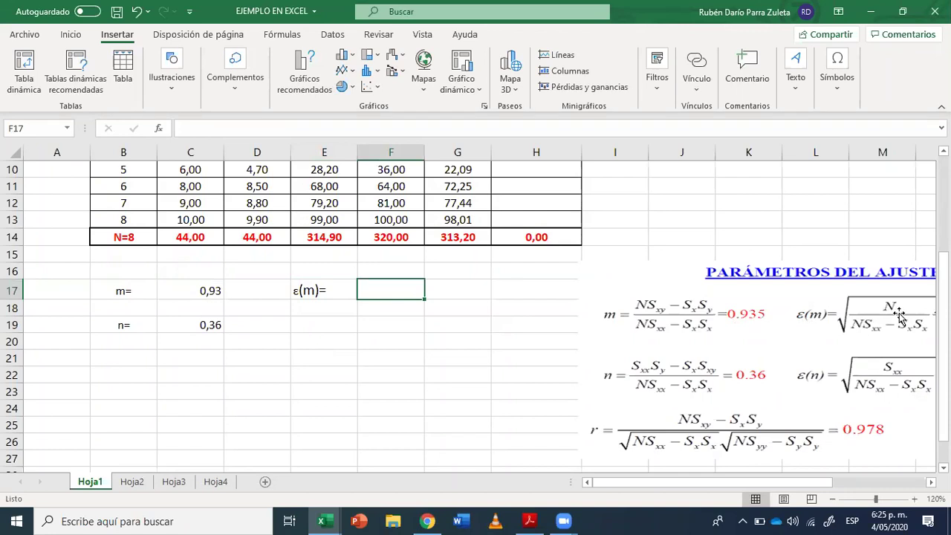
- Insert ε in E19 and type (n)= after it
{"action": "left_click", "coordinate": [310, 327]}
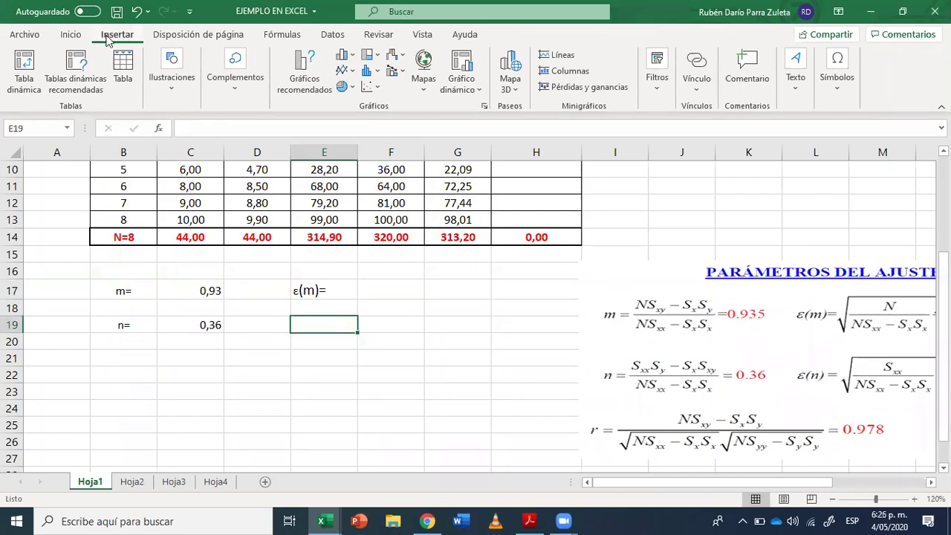
{"action": "left_click", "coordinate": [832, 61]}
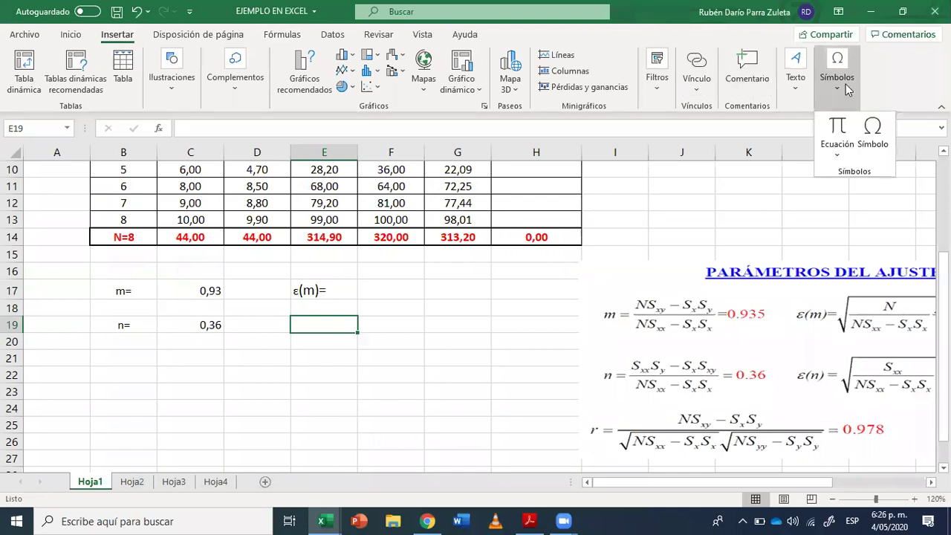
{"action": "left_click", "coordinate": [874, 132]}
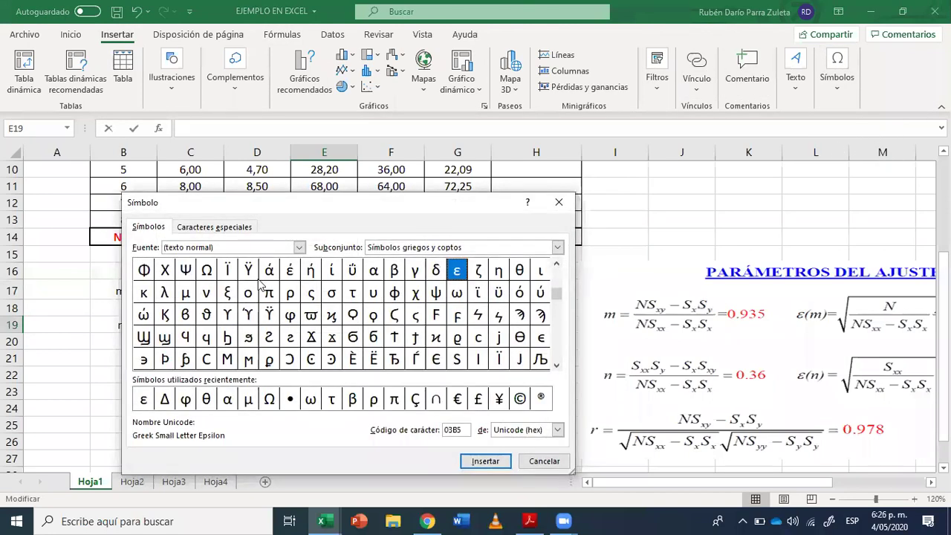
{"action": "left_click", "coordinate": [490, 463]}
{"action": "left_click", "coordinate": [529, 462]}
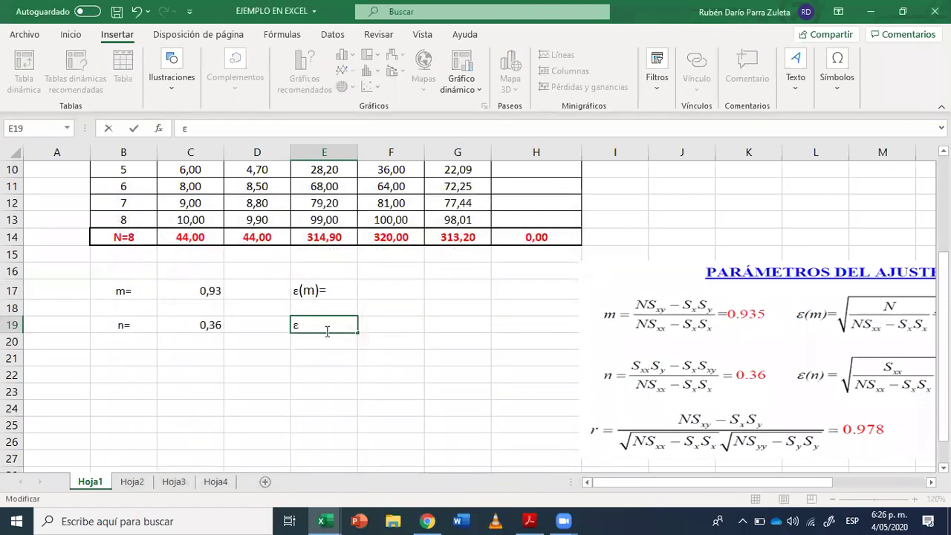
{"action": "type", "text": "(n"}
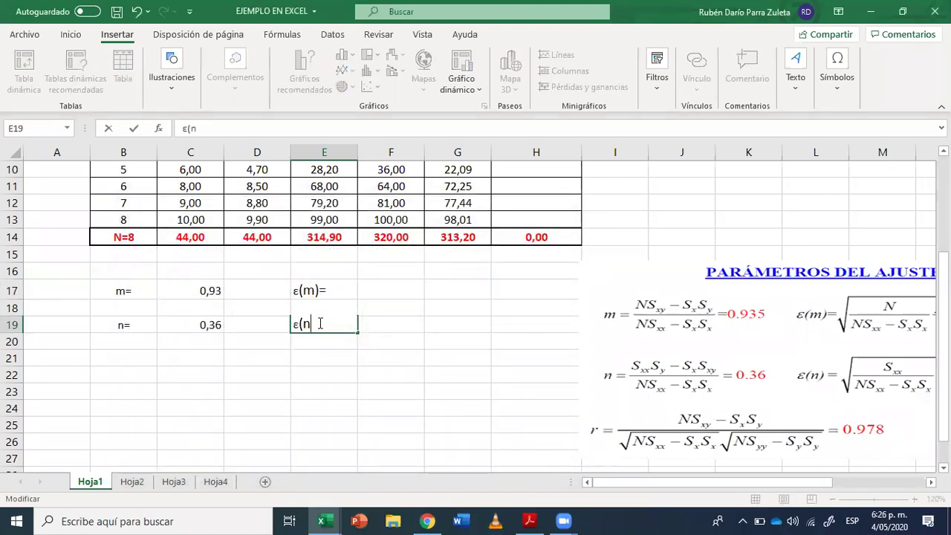
{"action": "type", "text": ")="}
- Confirm the ε(n)= label and enter r= with value 0,98 in B21 and C21
{"action": "left_click", "coordinate": [390, 326]}
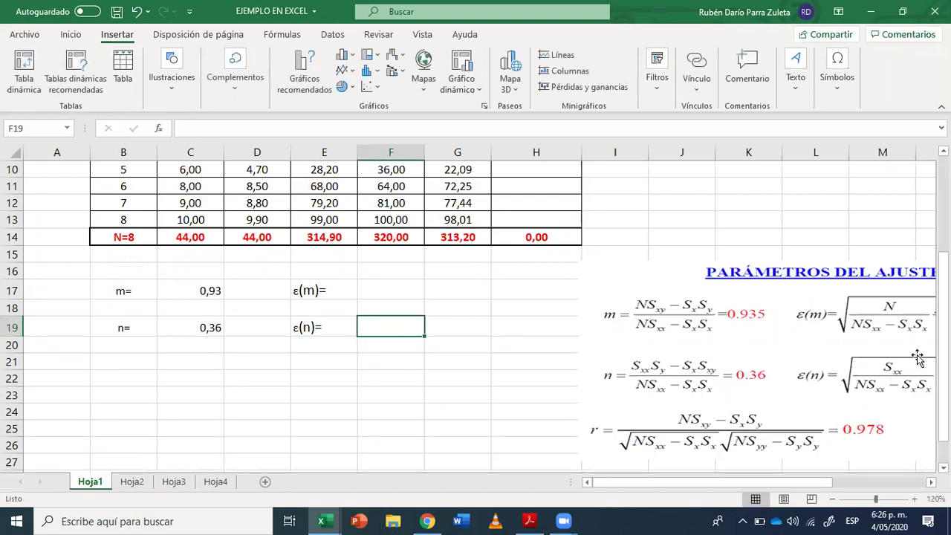
{"action": "left_click", "coordinate": [128, 365]}
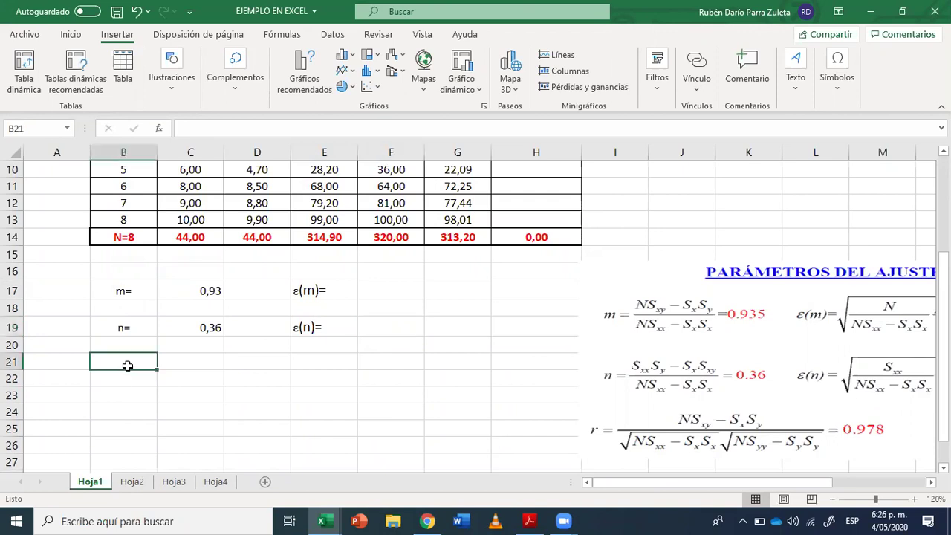
{"action": "type", "text": "r="}
{"action": "left_click", "coordinate": [198, 357]}
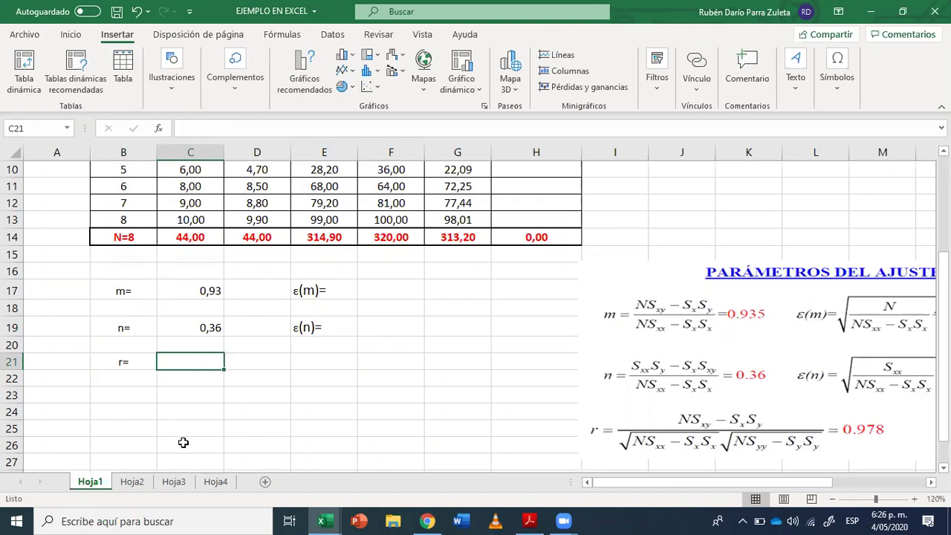
{"action": "type", "text": "0,98"}
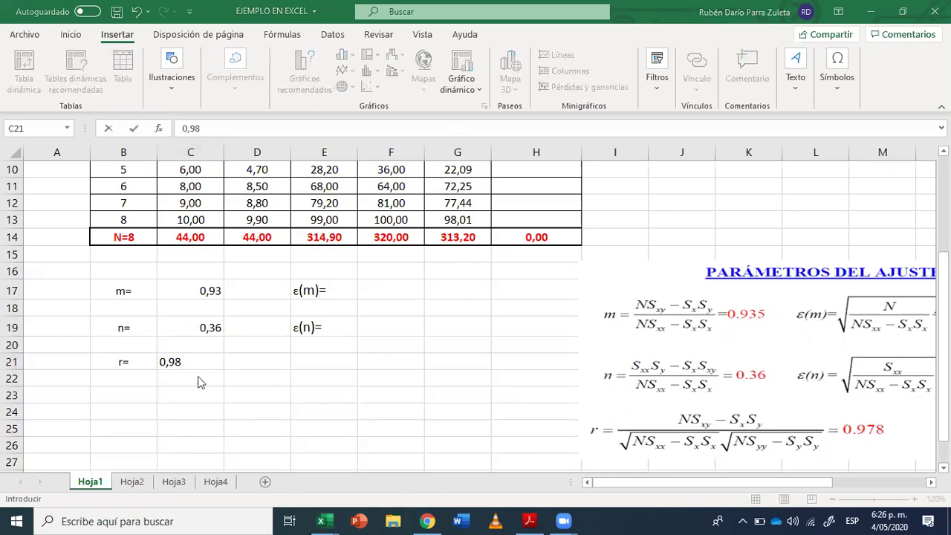
{"action": "left_click", "coordinate": [214, 394]}
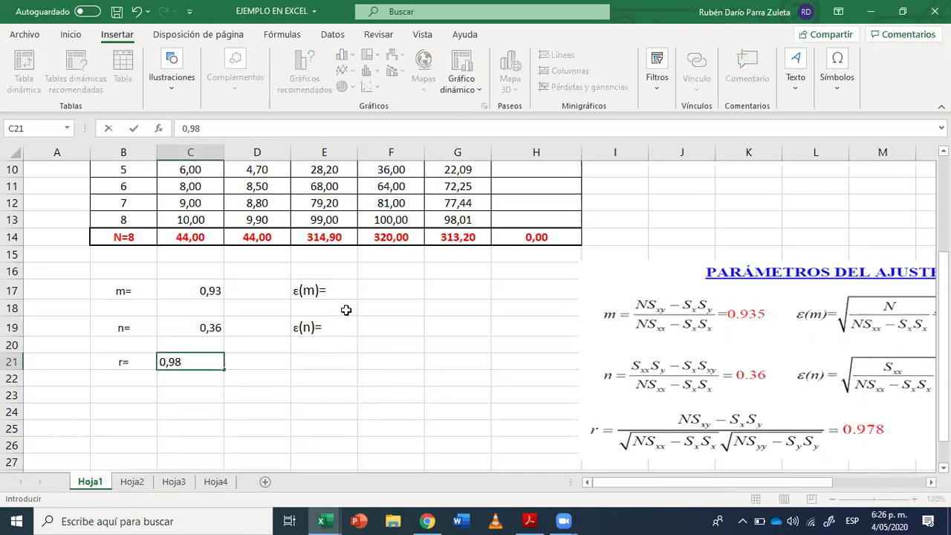
- Shift the formula picture left, then enter ε(m) 0,08 in F17 and ε(n) 0,51 in F19
{"action": "left_click", "coordinate": [408, 292]}
{"action": "mouse_move", "coordinate": [702, 326]}
{"action": "left_mouse_down"}
{"action": "mouse_move", "coordinate": [565, 328]}
{"action": "mouse_move", "coordinate": [629, 325]}
{"action": "left_mouse_up"}
{"action": "left_click", "coordinate": [386, 293]}
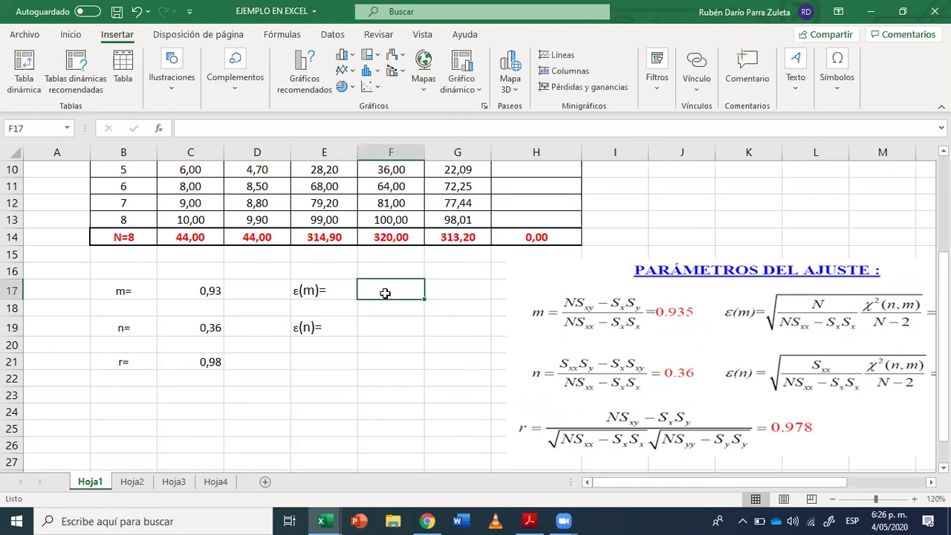
{"action": "type", "text": "0,08"}
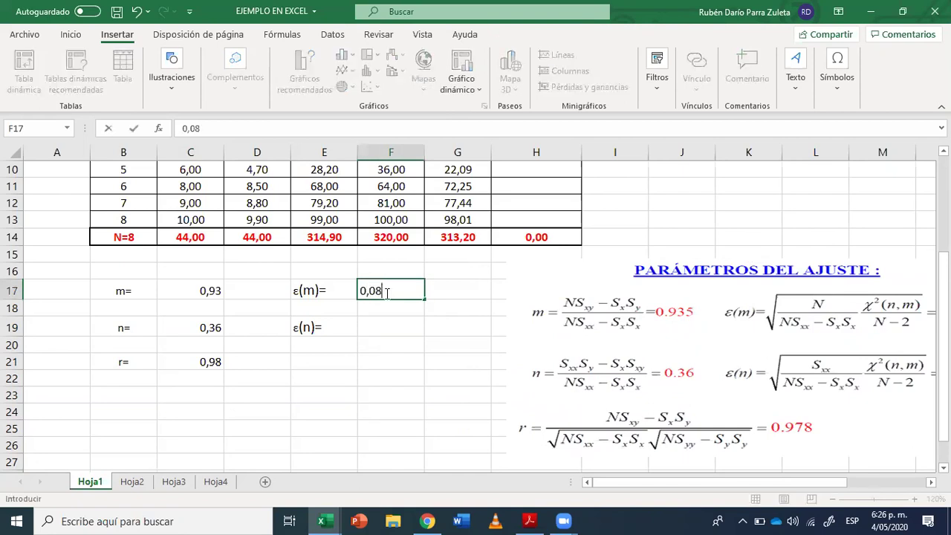
{"action": "left_click", "coordinate": [382, 319]}
{"action": "left_click_drag", "start_coordinate": [606, 482], "coordinate": [628, 484]}
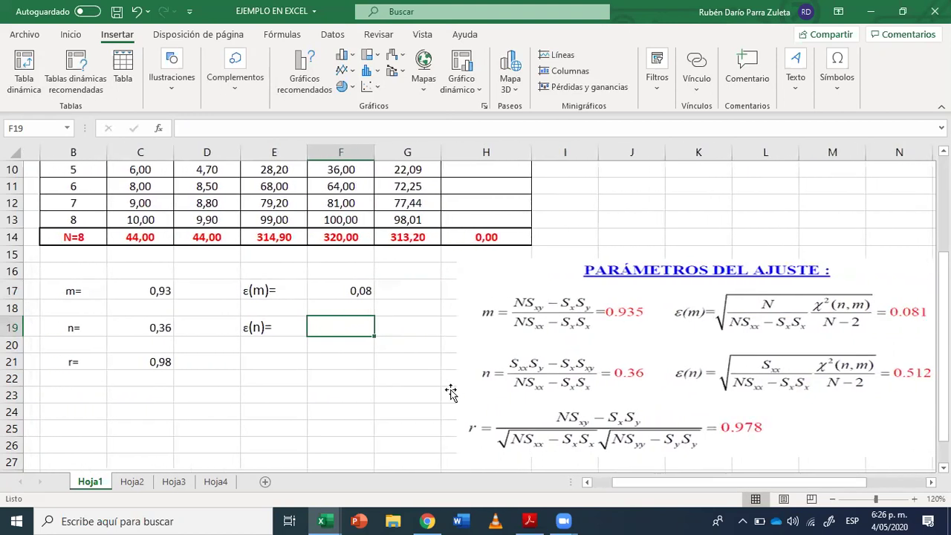
{"action": "type", "text": "0,51"}
{"action": "left_click", "coordinate": [353, 397]}
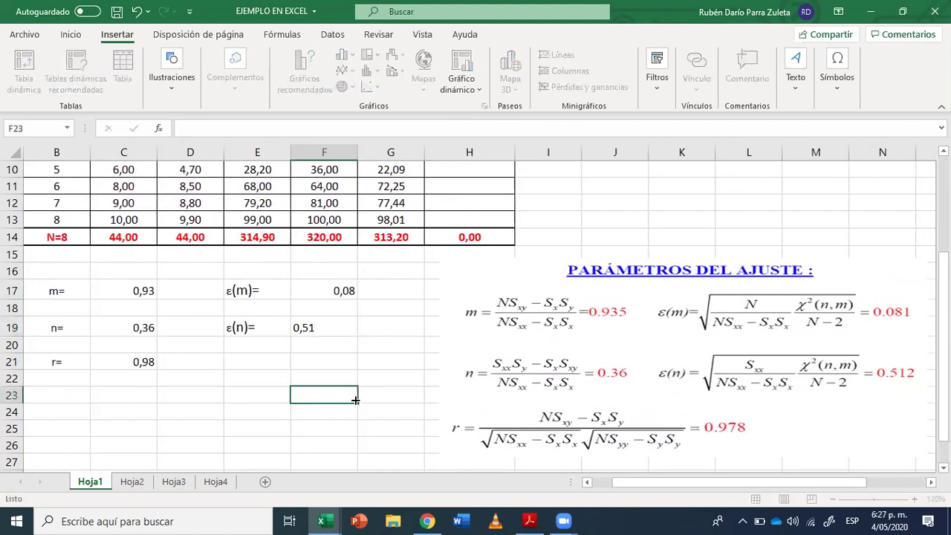
{"action": "scroll", "coordinate": [446, 416], "scroll_direction": "down", "scroll_amount": 1}
{"action": "left_click_drag", "start_coordinate": [690, 487], "coordinate": [671, 484]}
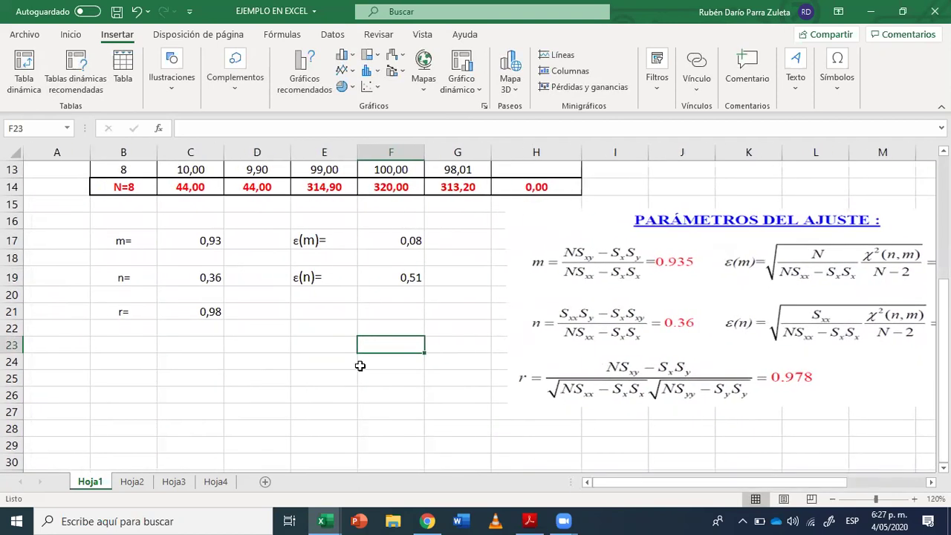
{"action": "scroll", "coordinate": [361, 365], "scroll_direction": "up", "scroll_amount": 2}
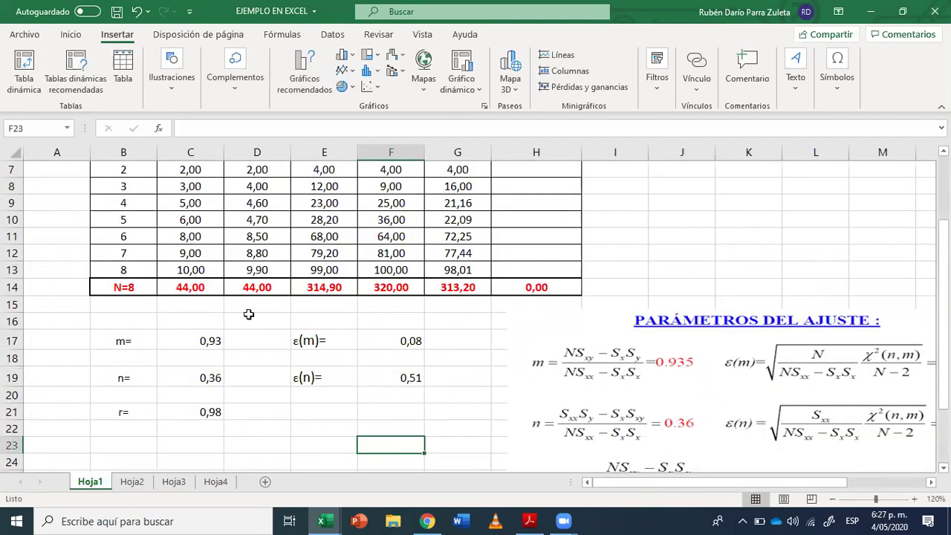
{"action": "left_click", "coordinate": [192, 321]}
{"action": "left_click_drag", "start_coordinate": [192, 321], "coordinate": [314, 321]}
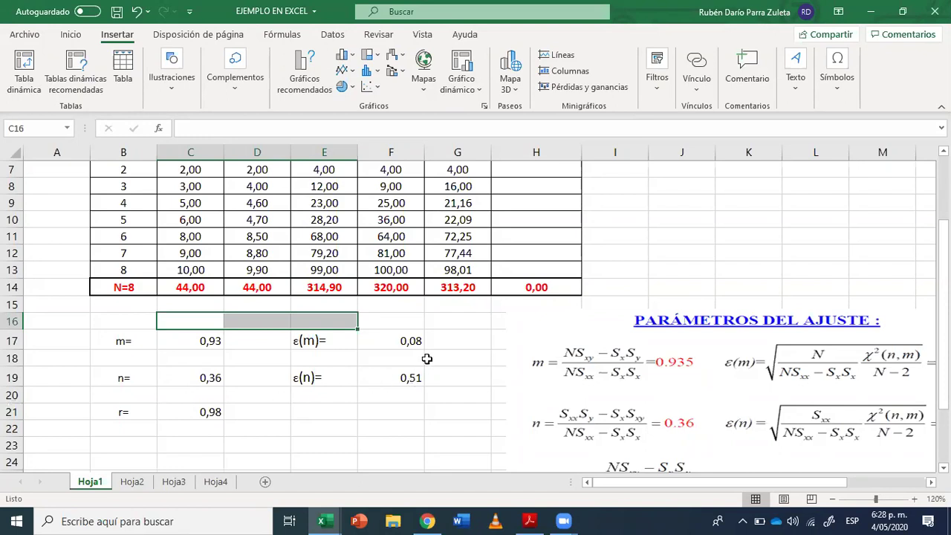
- Merge and centre C16:F16 with the heading PARÁMETROS DE AJUSTE, then bring up the reference PDF
{"action": "left_click_drag", "start_coordinate": [202, 320], "coordinate": [395, 321]}
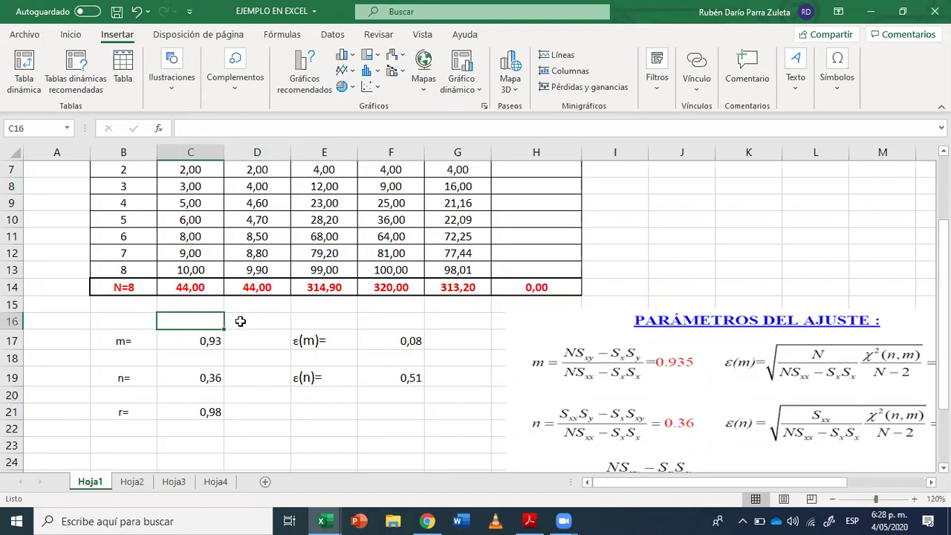
{"action": "left_click", "coordinate": [70, 34]}
{"action": "left_click", "coordinate": [321, 83]}
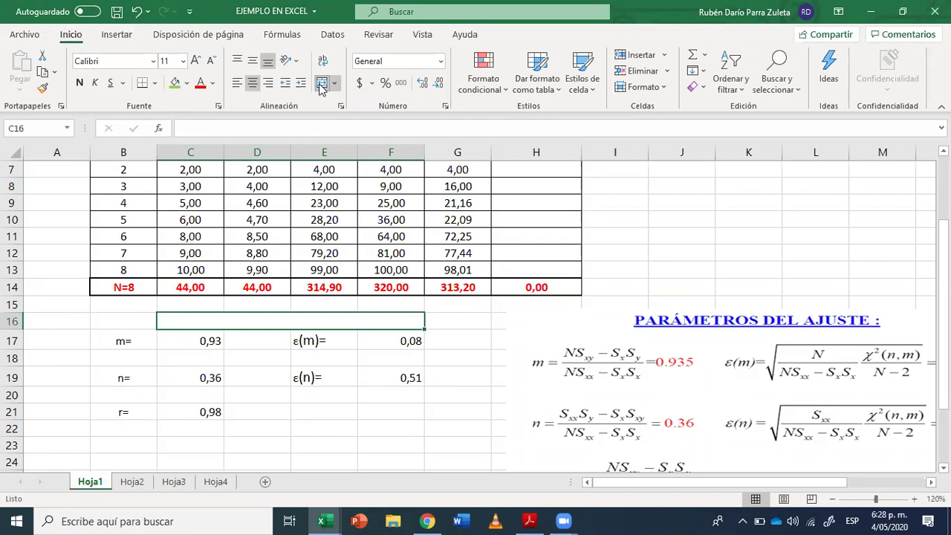
{"action": "type", "text": "PARÁME"}
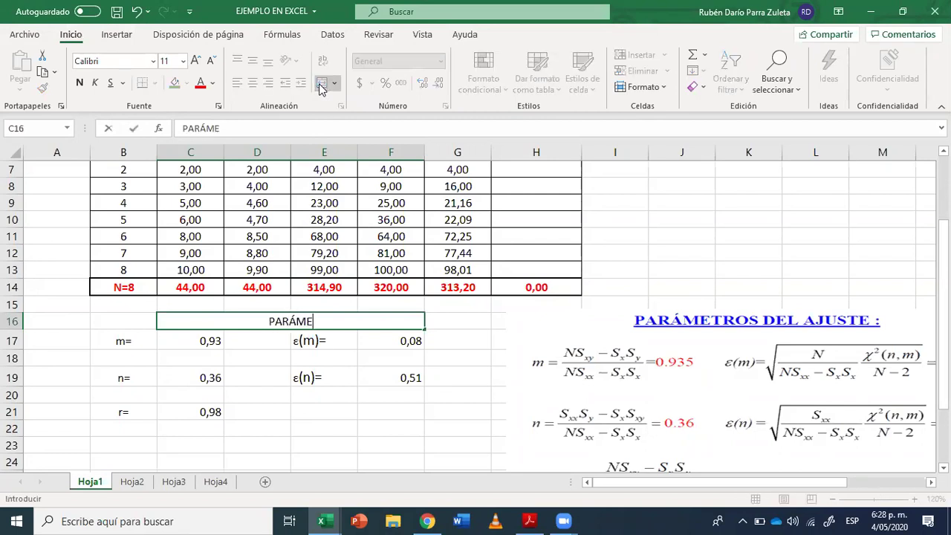
{"action": "type", "text": "TROS DE AJUSTE"}
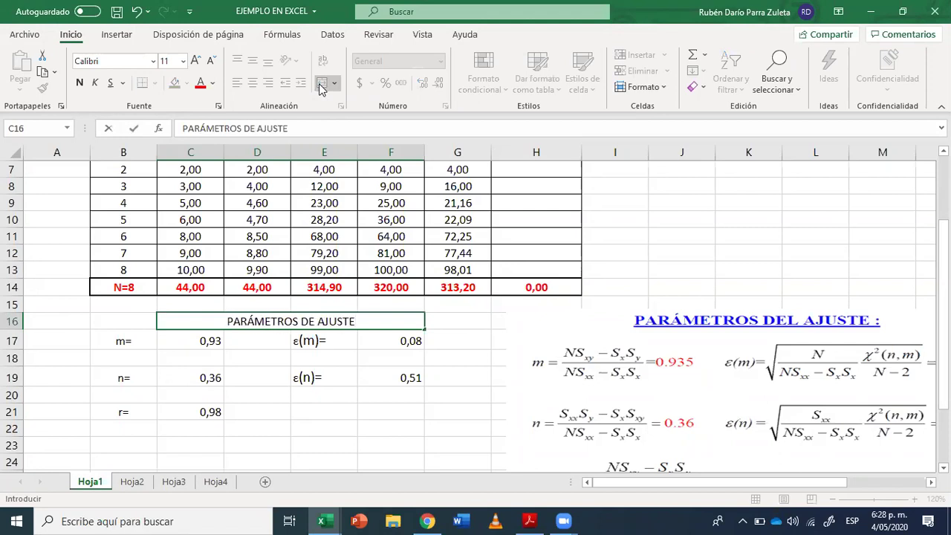
{"action": "left_click", "coordinate": [431, 371]}
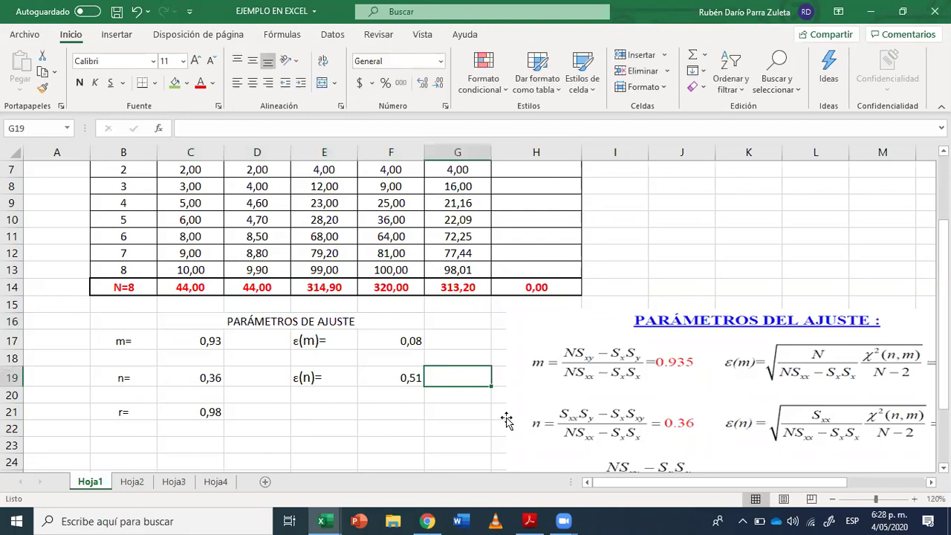
{"action": "left_click", "coordinate": [534, 520]}
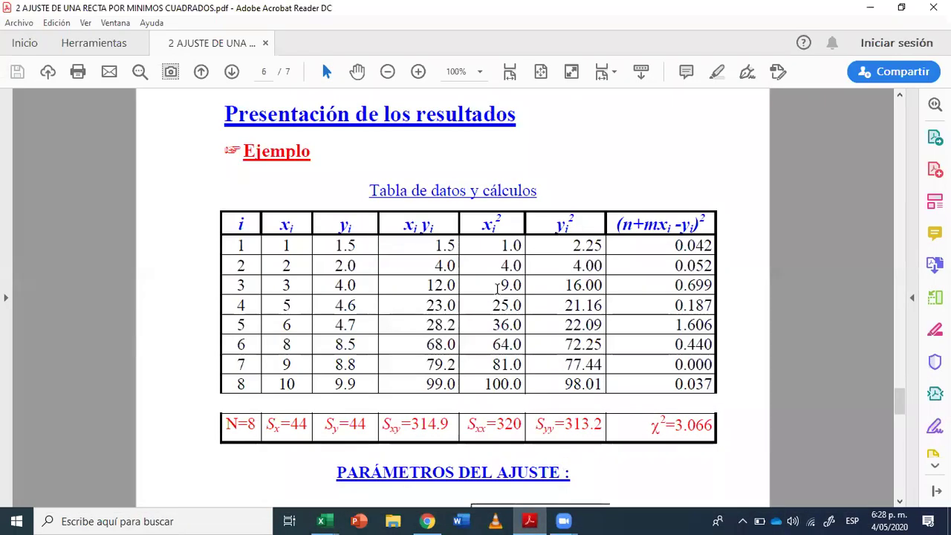
- Scroll the PDF to its PARÁMETROS DEL AJUSTE section, then minimize Acrobat to return to Excel
{"action": "scroll", "coordinate": [372, 297], "scroll_direction": "down", "scroll_amount": 1}
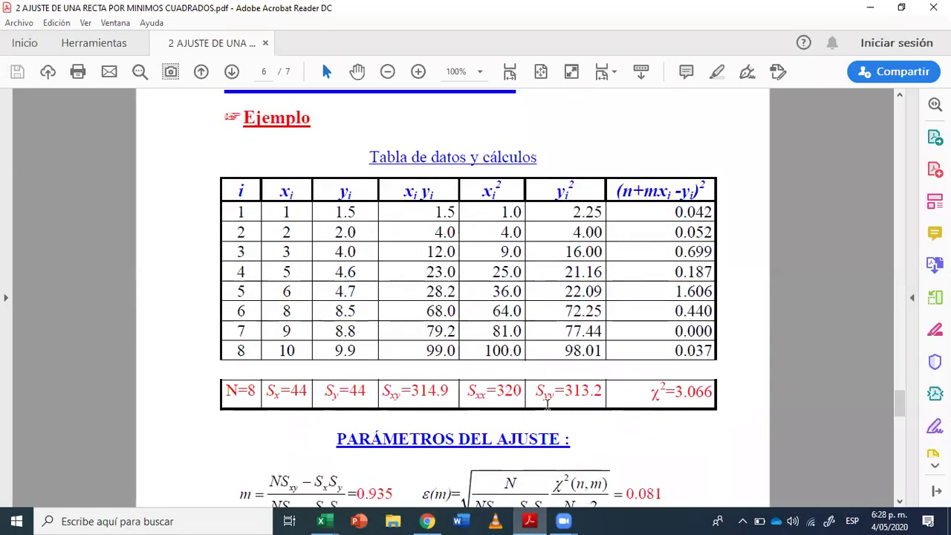
{"action": "scroll", "coordinate": [444, 373], "scroll_direction": "down", "scroll_amount": 3}
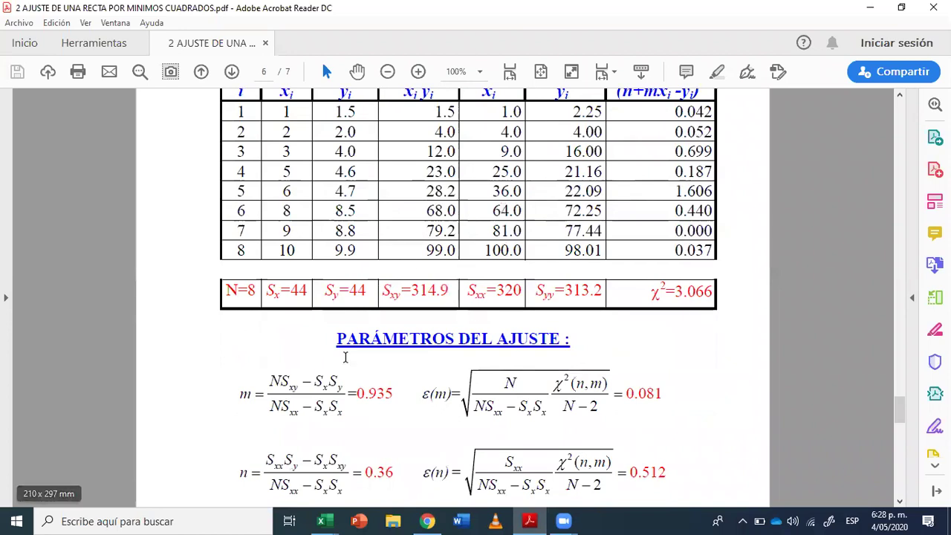
{"action": "left_click", "coordinate": [870, 7]}
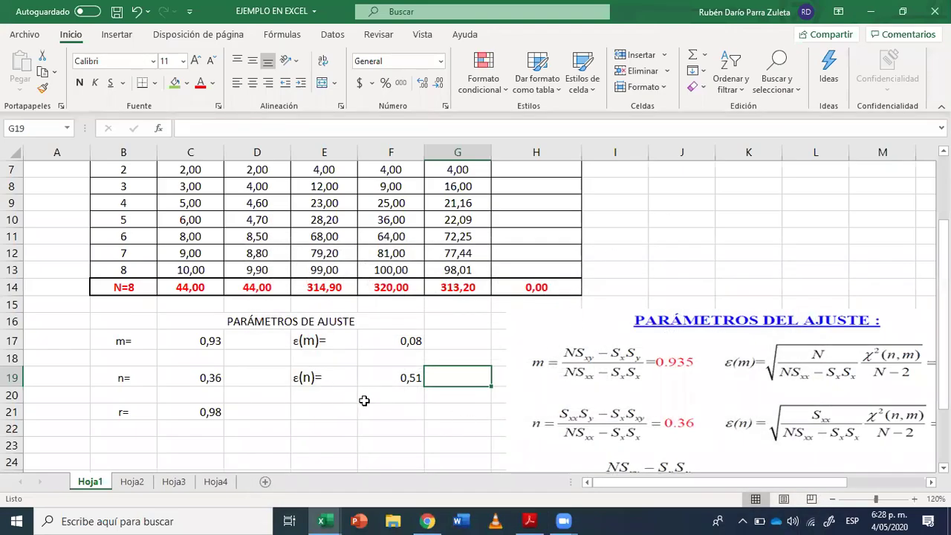
- Check the ε(n) and ε(m) values in F19 and F17, then scroll up to the data table
{"action": "left_click", "coordinate": [386, 379]}
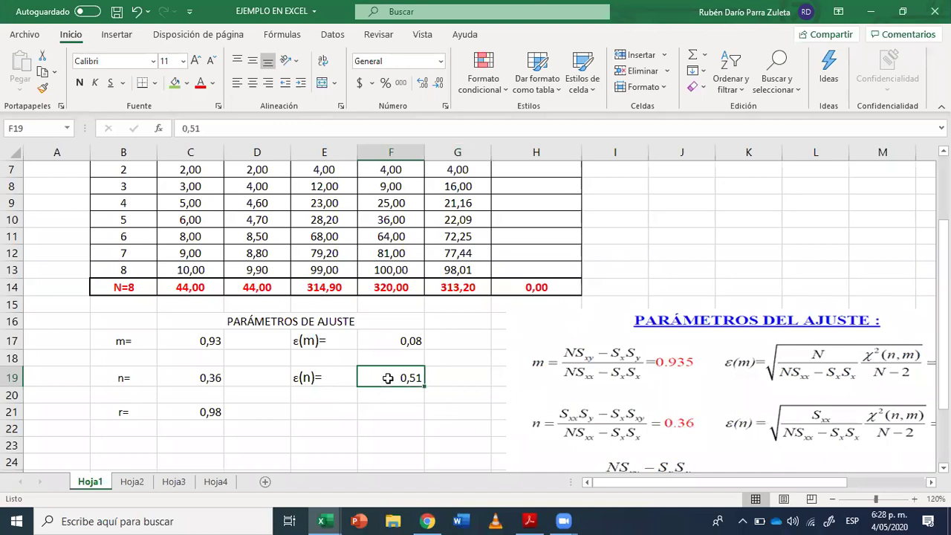
{"action": "left_click", "coordinate": [390, 344]}
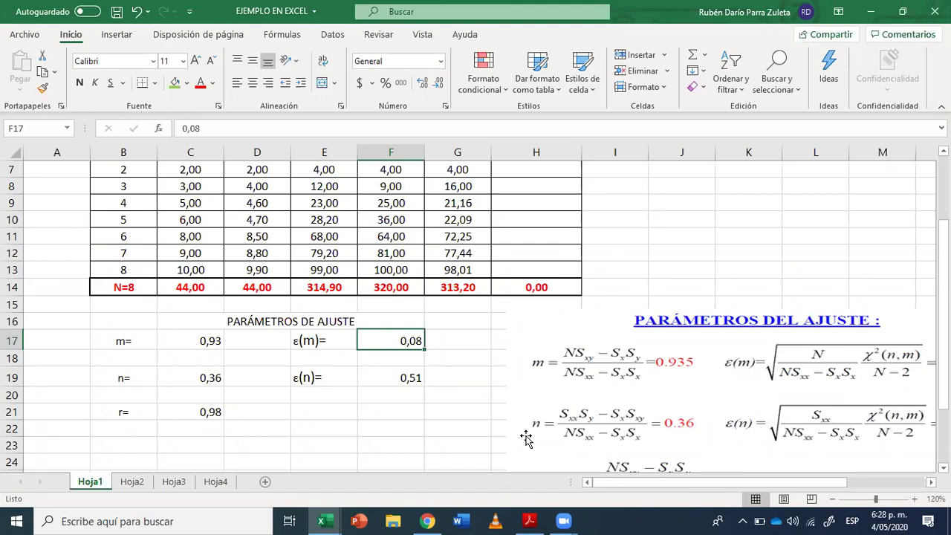
{"action": "scroll", "coordinate": [300, 375], "scroll_direction": "up", "scroll_amount": 2}
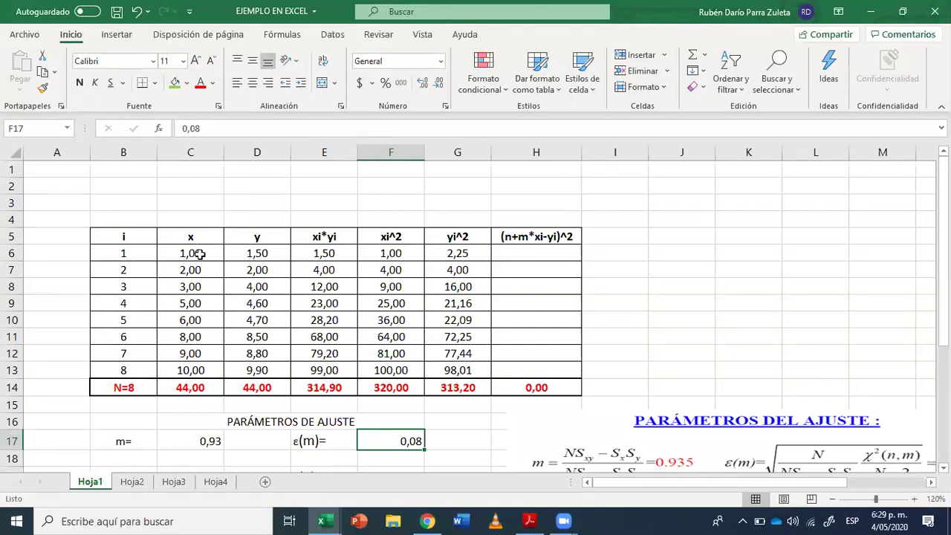
- Insert a plain Dispersión scatter chart from the x and y data in C6:D13
{"action": "left_click_drag", "start_coordinate": [199, 254], "coordinate": [245, 370]}
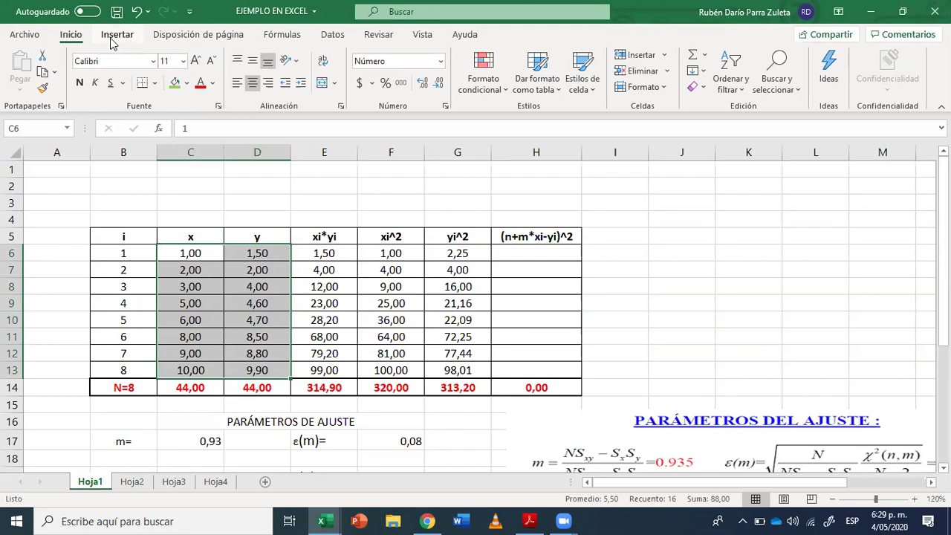
{"action": "left_click", "coordinate": [119, 38]}
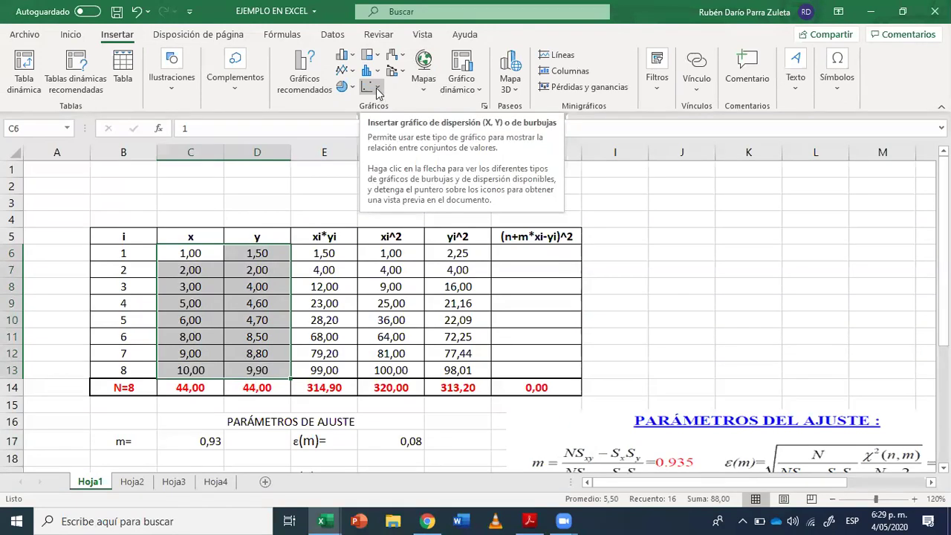
{"action": "left_click", "coordinate": [378, 92]}
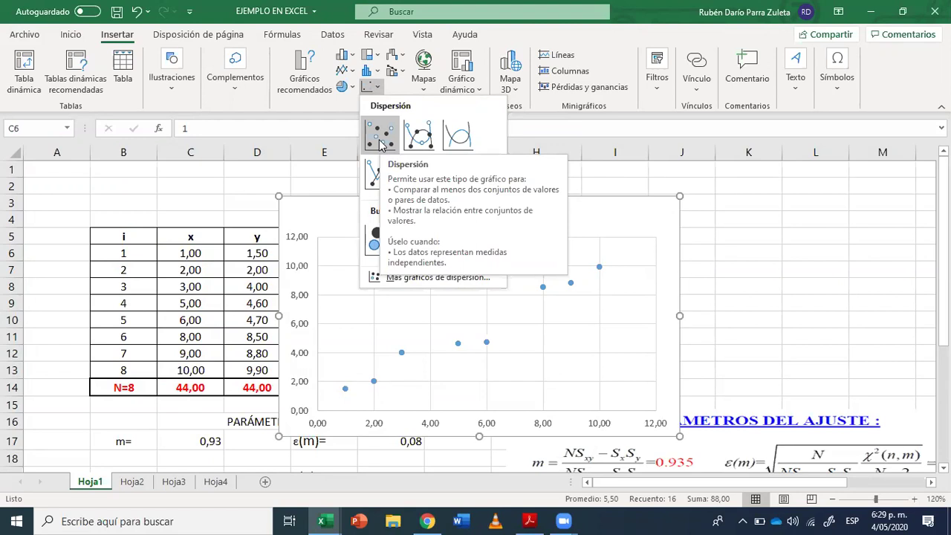
{"action": "left_click", "coordinate": [380, 140]}
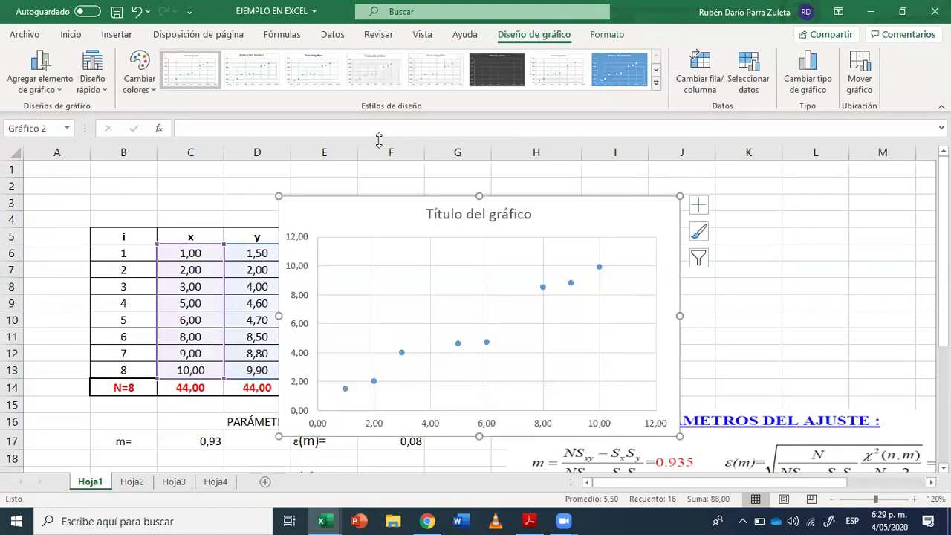
- Change the chart title to 'GRÁFICA DE X vs Y'
{"action": "left_click", "coordinate": [520, 213]}
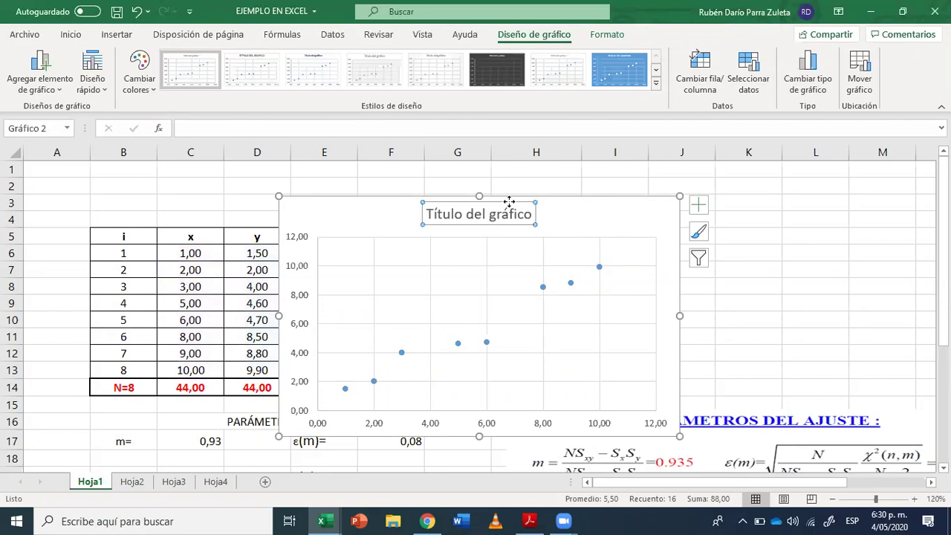
{"action": "type", "text": "GRÁ"}
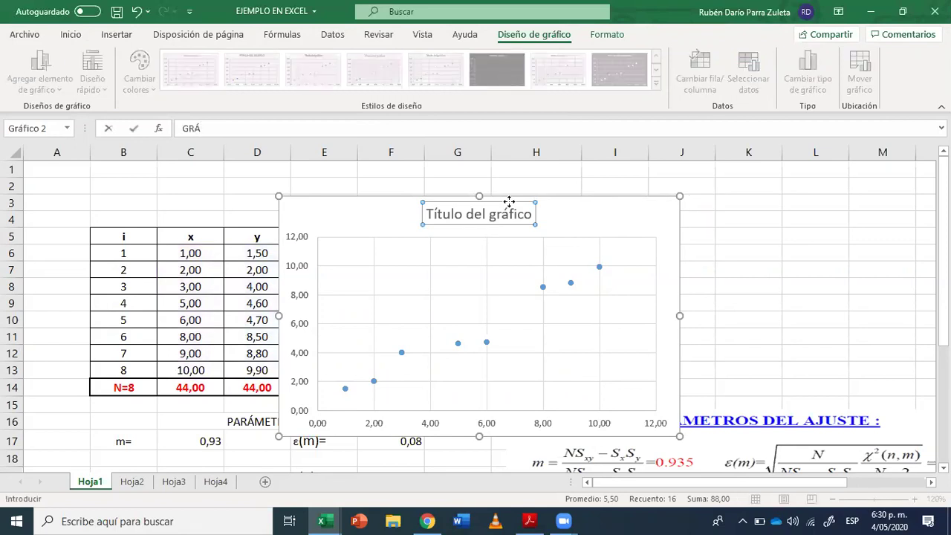
{"action": "type", "text": "FICA DE"}
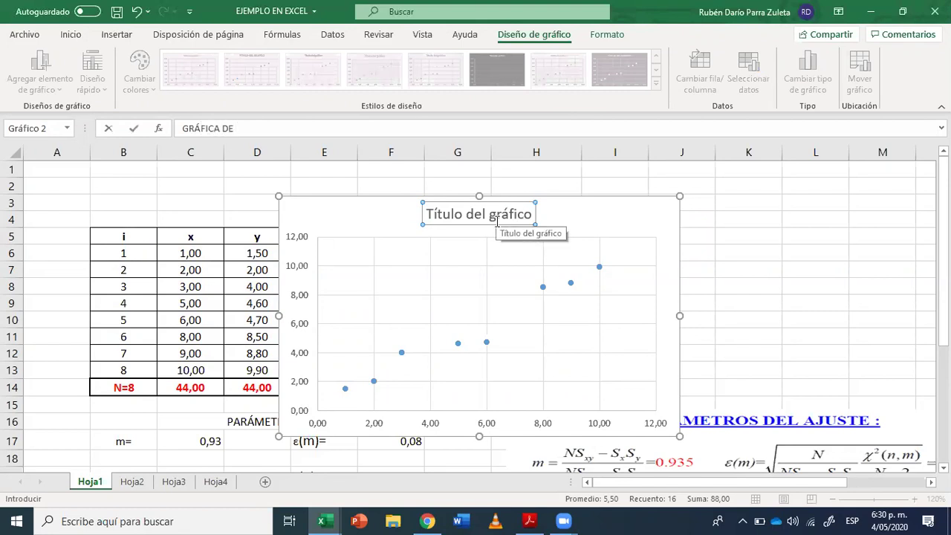
{"action": "type", "text": " X vs Y"}
{"action": "key", "text": "Return"}
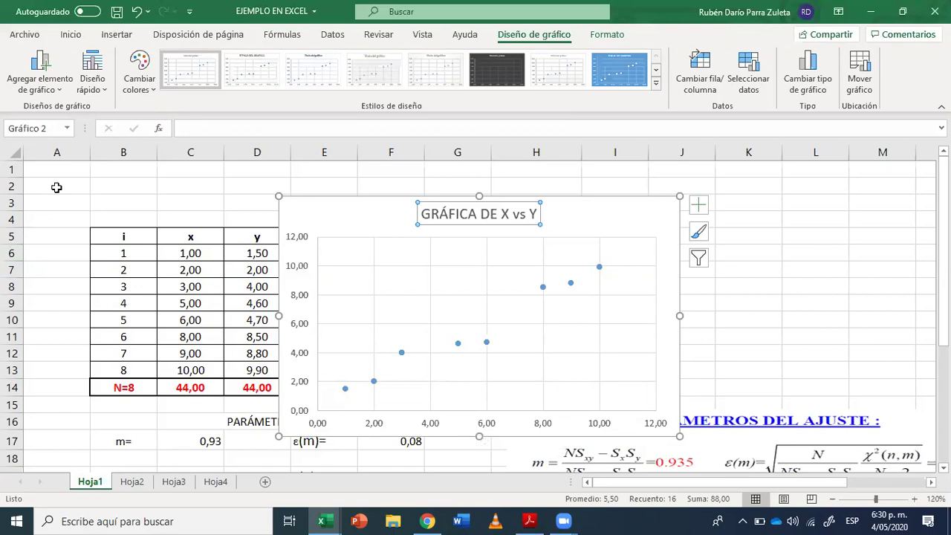
- Apply Diseño 1 from Diseño rápido and title the vertical axis EJE Y
{"action": "left_click", "coordinate": [104, 96]}
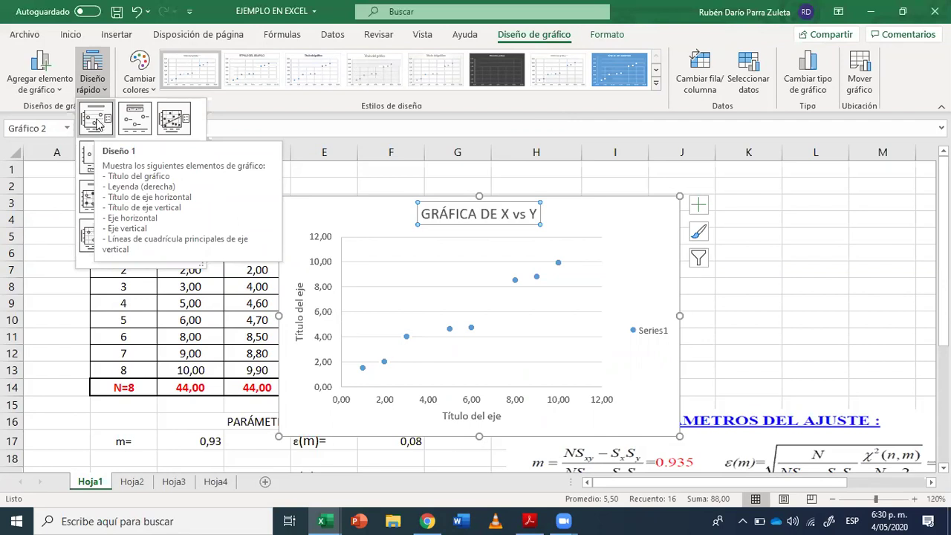
{"action": "left_click", "coordinate": [97, 122]}
{"action": "left_click", "coordinate": [299, 313]}
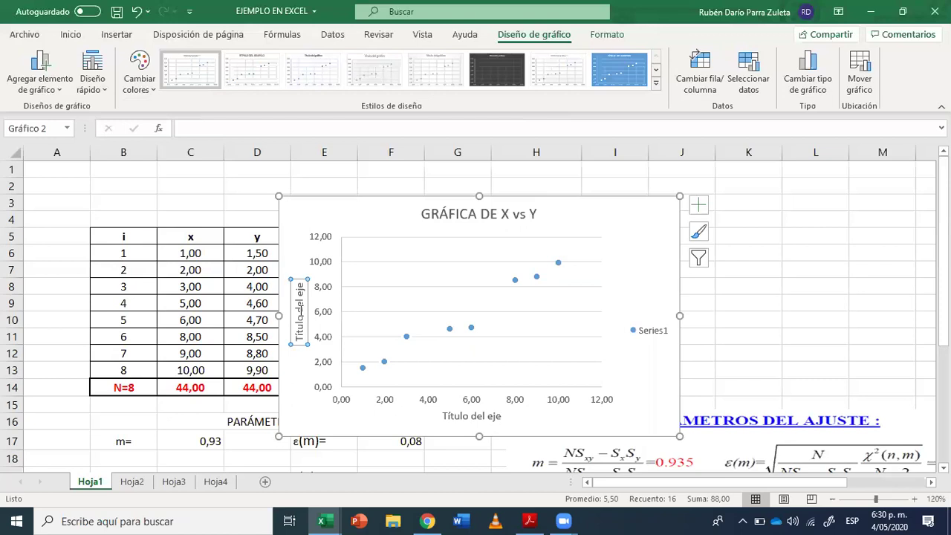
{"action": "type", "text": "EJE Y"}
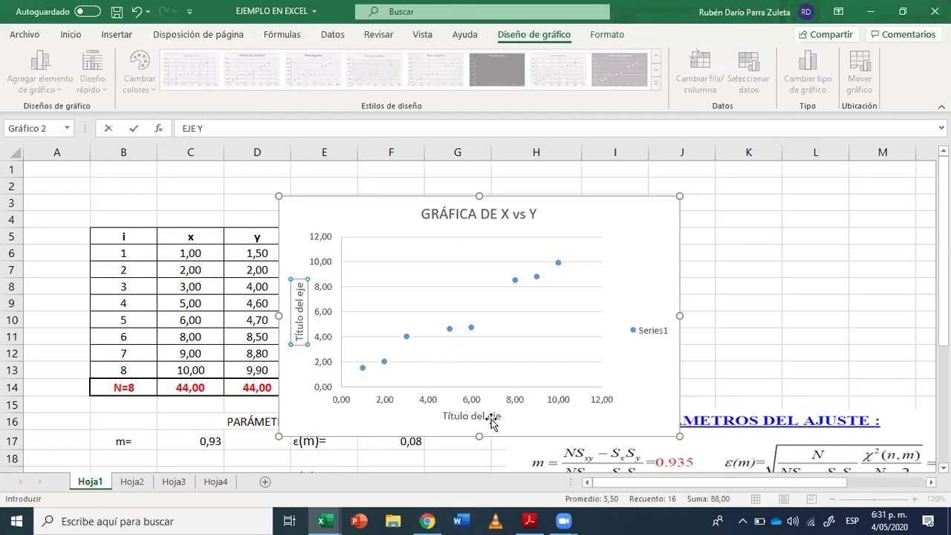
- Title the horizontal axis EJE X, then select the Series1 legend
{"action": "left_click", "coordinate": [490, 417]}
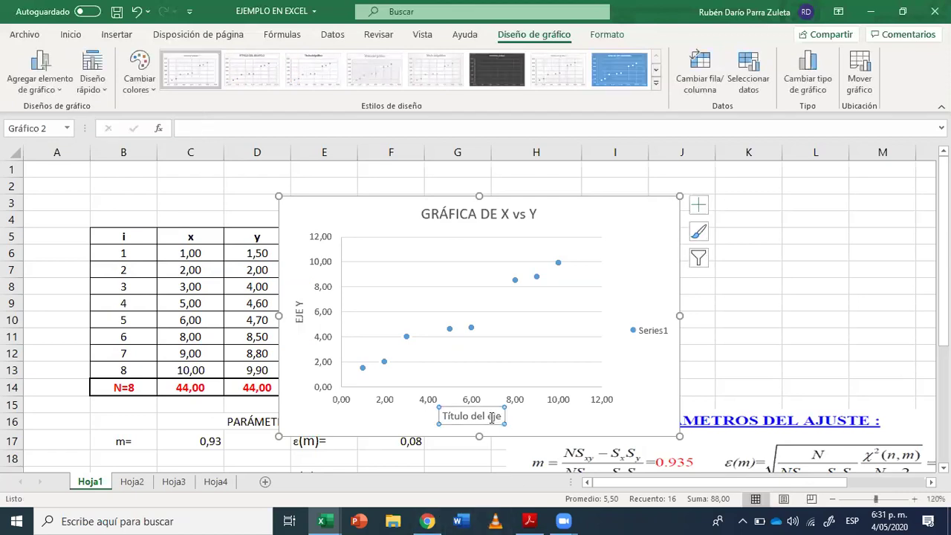
{"action": "type", "text": "EJE "}
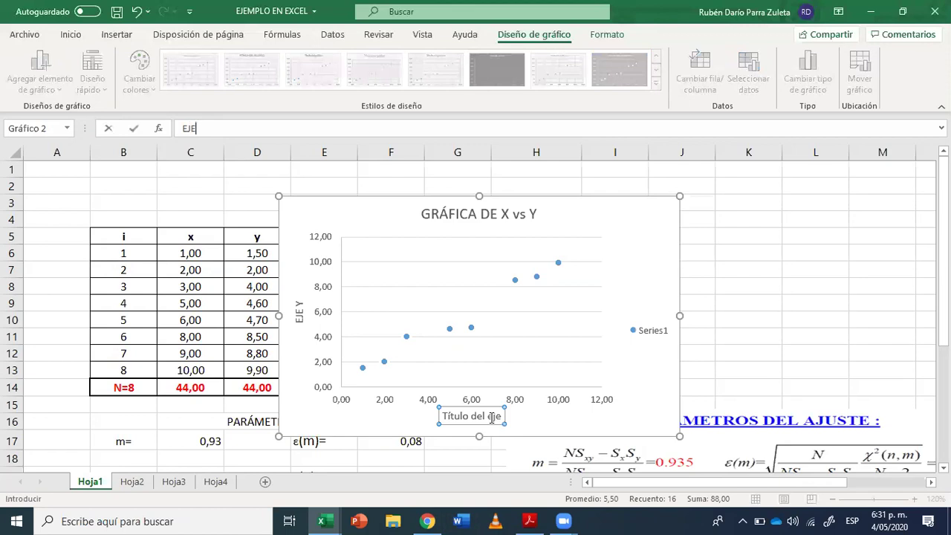
{"action": "type", "text": "X"}
{"action": "key", "text": "Return"}
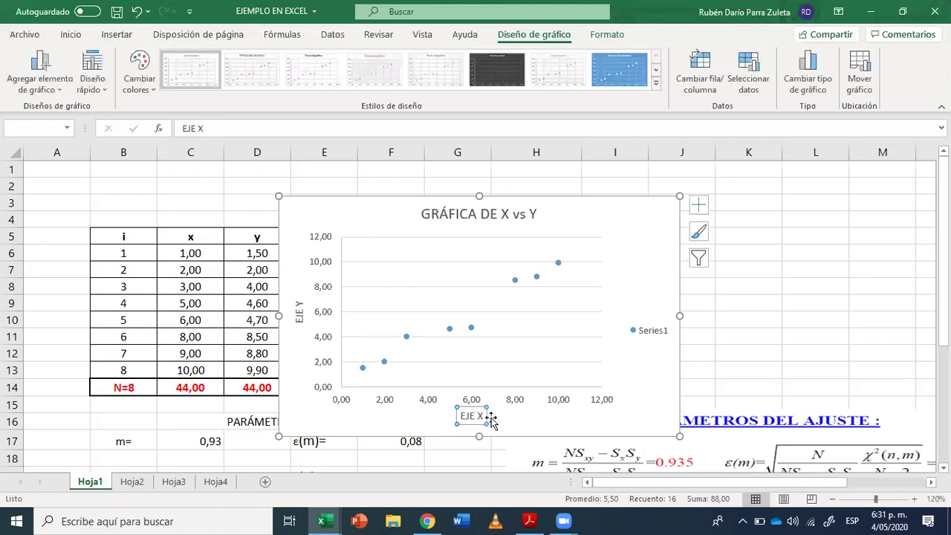
{"action": "left_click", "coordinate": [658, 335]}
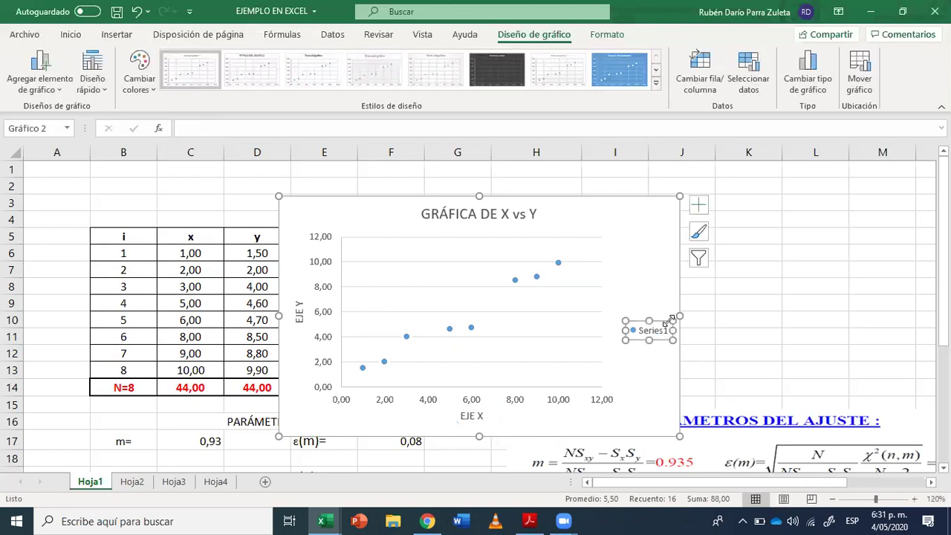
{"action": "left_click", "coordinate": [662, 321]}
{"action": "left_click", "coordinate": [661, 330]}
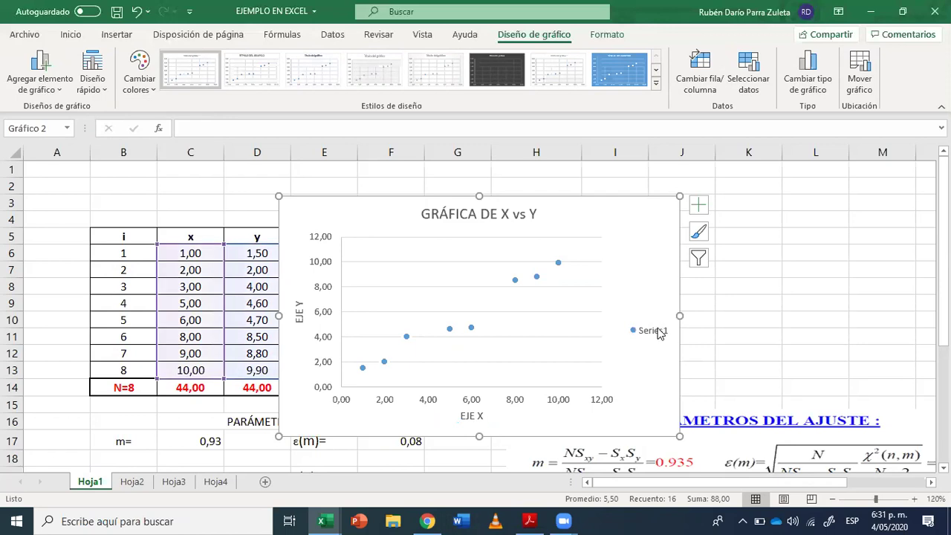
- Delete the Series1 legend from the scatter chart, then select the data points
{"action": "key", "text": "Delete"}
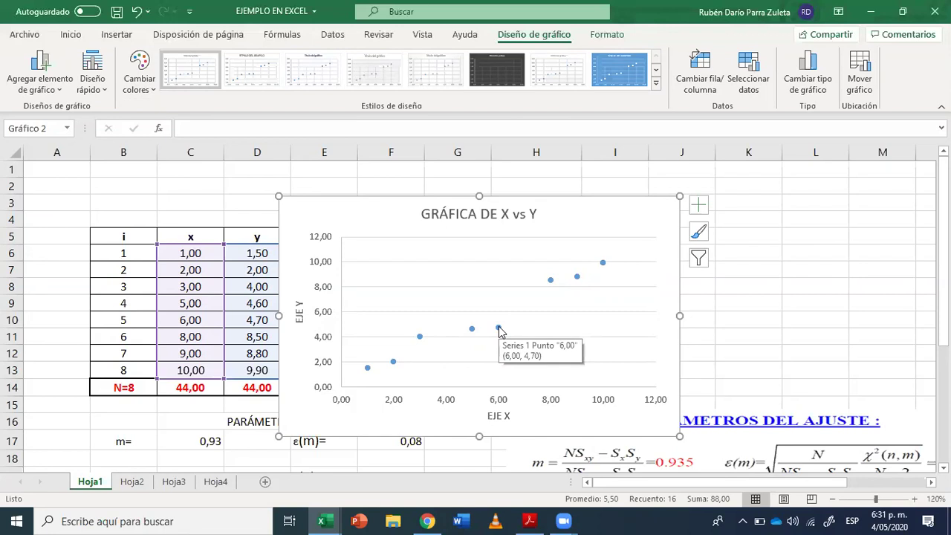
{"action": "left_click", "coordinate": [498, 329]}
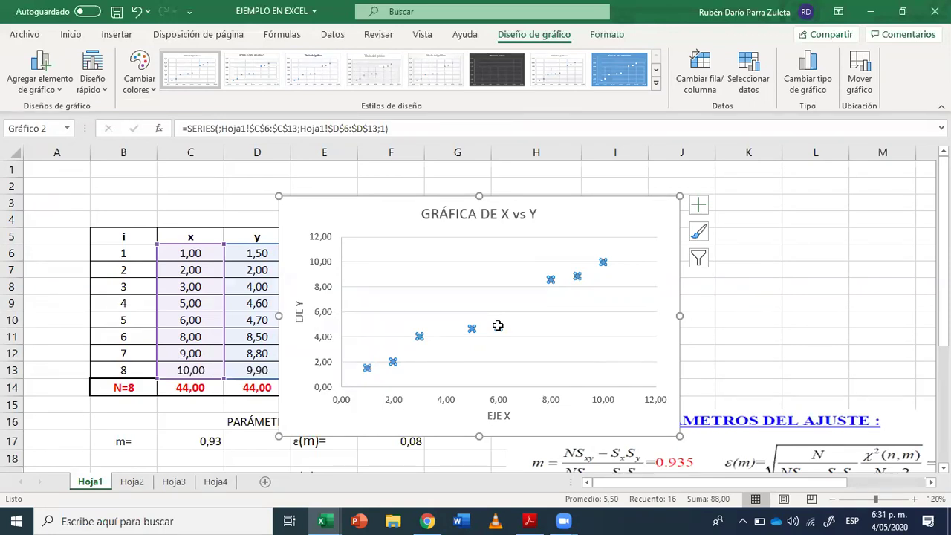
- Add a Lineal trendline to the x vs y data series through the eight points
{"action": "right_click", "coordinate": [473, 331]}
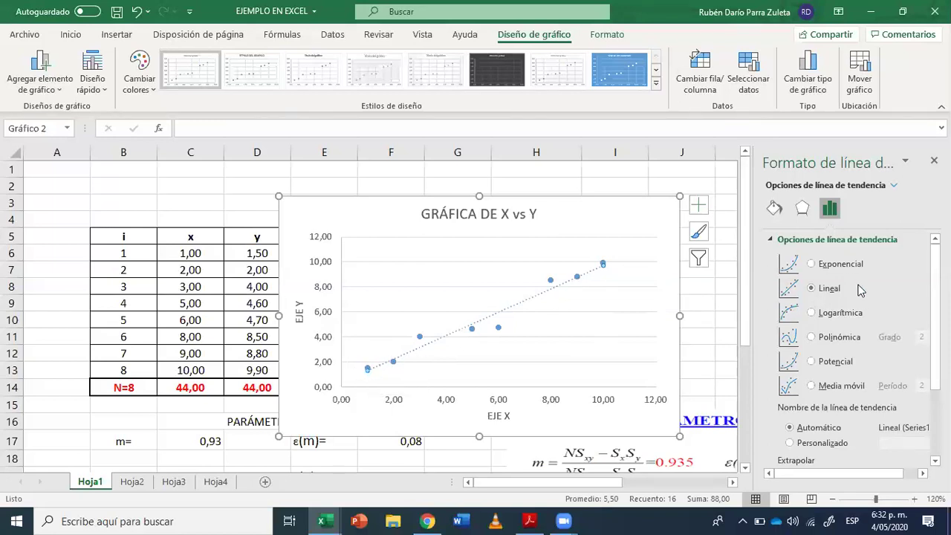
{"action": "scroll", "coordinate": [859, 289], "scroll_direction": "down", "scroll_amount": 1}
{"action": "scroll", "coordinate": [860, 290], "scroll_direction": "down", "scroll_amount": 1}
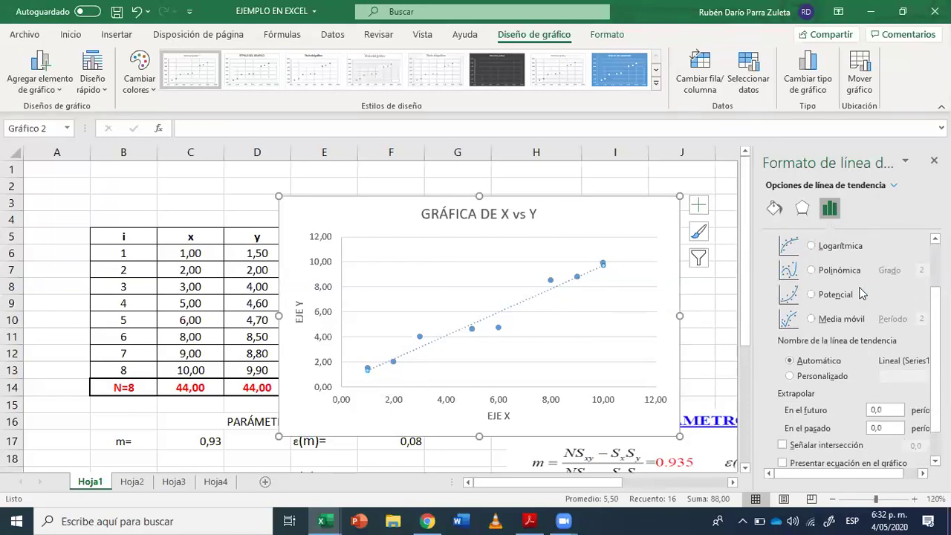
{"action": "scroll", "coordinate": [860, 294], "scroll_direction": "down", "scroll_amount": 1}
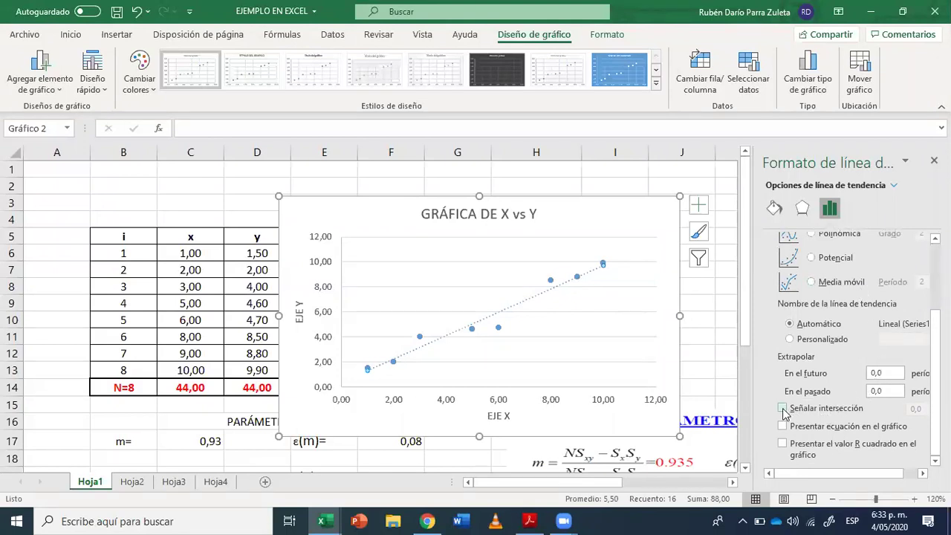
- Force the trendline through (0,0) and display y = 0,9841x with R² = 0,9534
{"action": "left_click", "coordinate": [784, 410]}
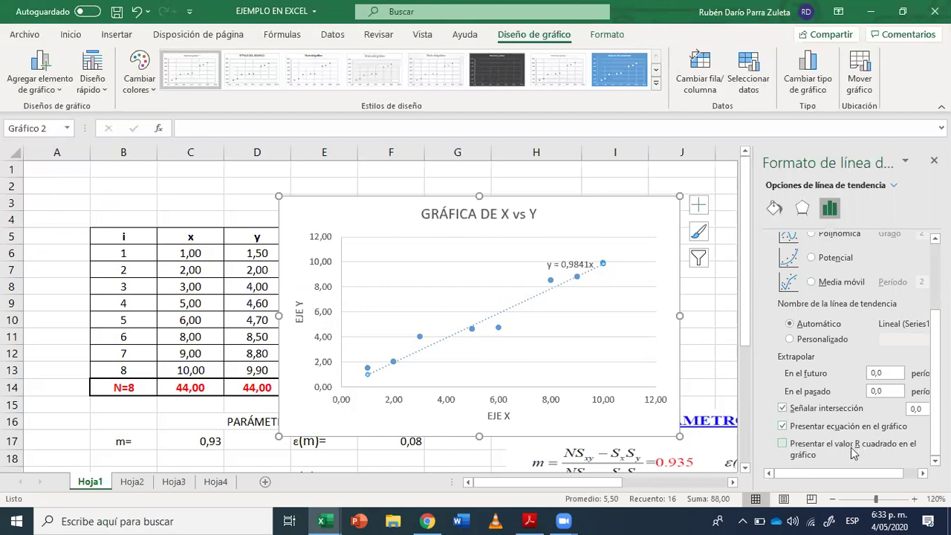
{"action": "left_click", "coordinate": [783, 443]}
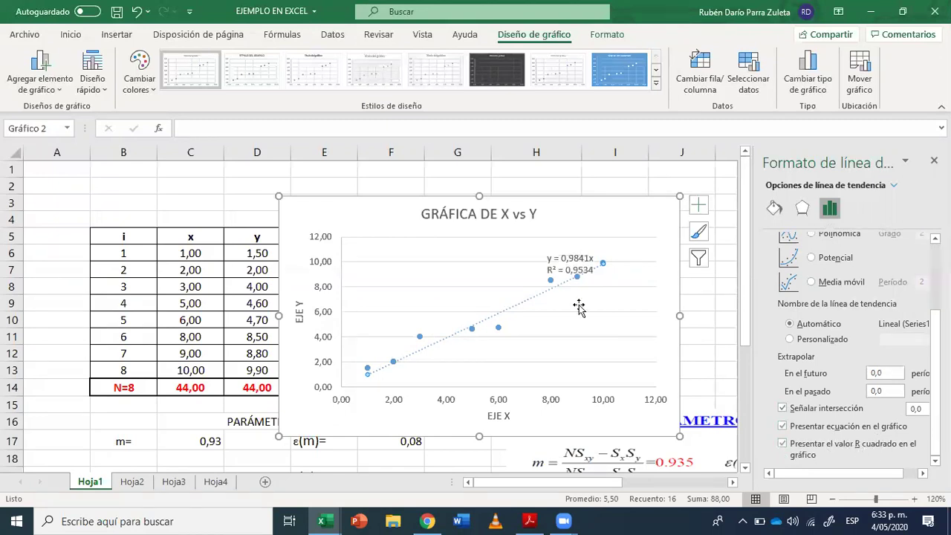
{"action": "left_click", "coordinate": [568, 277]}
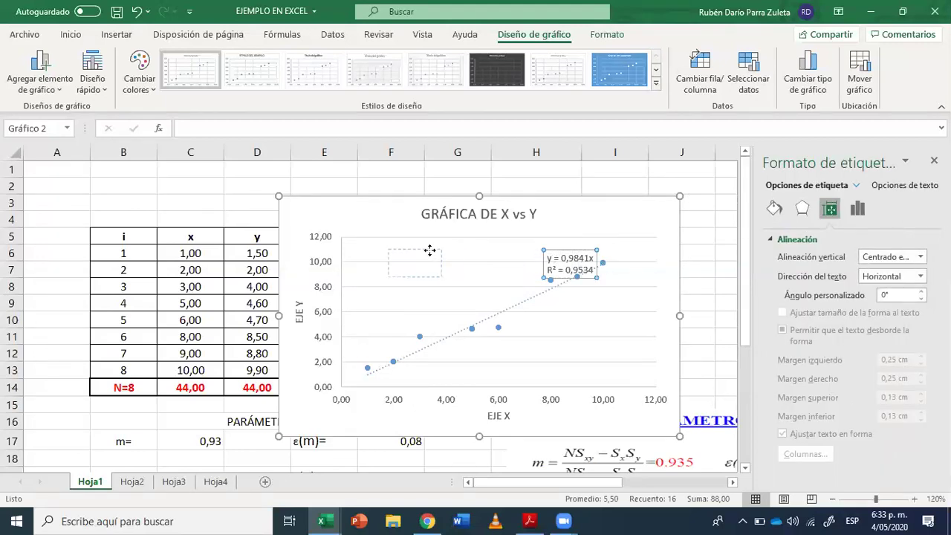
- Place the y = 0,9841x / R² = 0,9534 label in the plot area's upper left
{"action": "left_click_drag", "start_coordinate": [560, 250], "coordinate": [429, 250]}
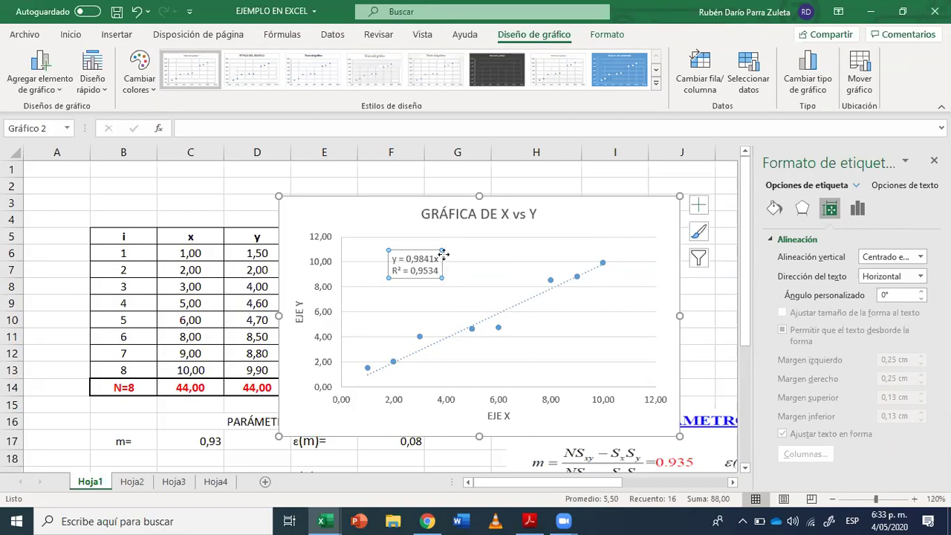
{"action": "left_click_drag", "start_coordinate": [446, 255], "coordinate": [464, 255]}
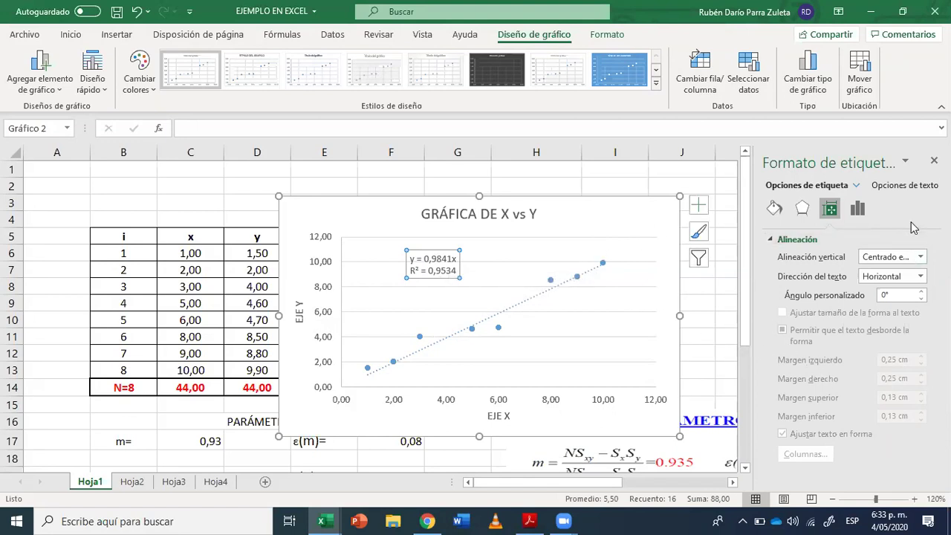
{"action": "left_click", "coordinate": [504, 247]}
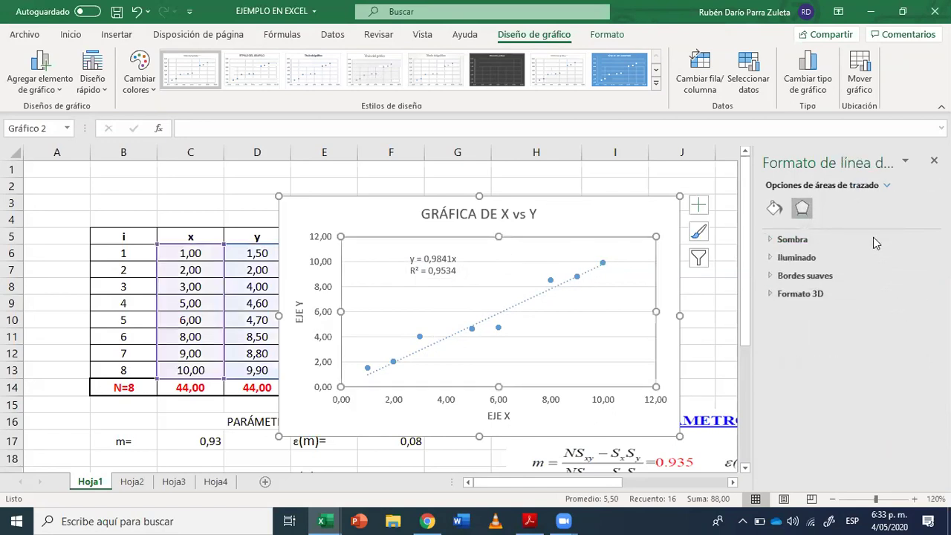
{"action": "left_click", "coordinate": [578, 279]}
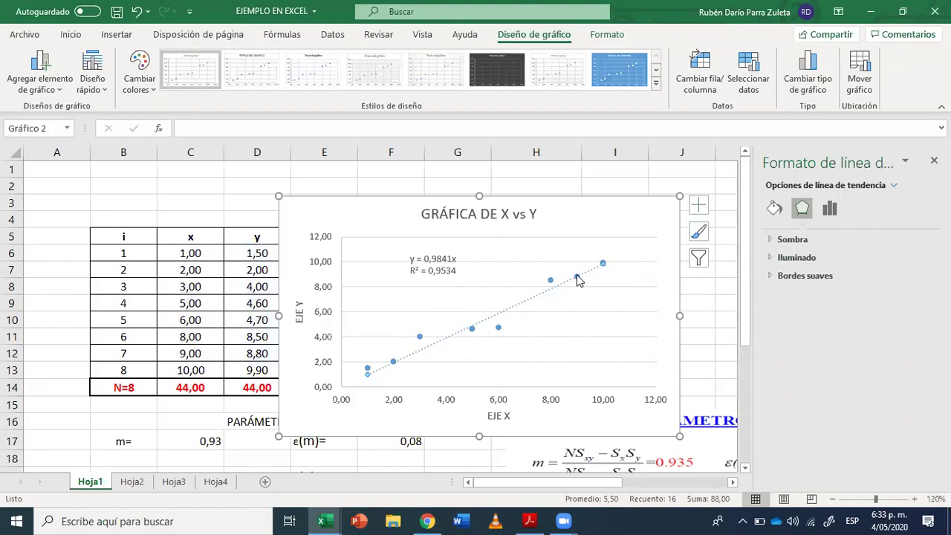
{"action": "left_click", "coordinate": [453, 269]}
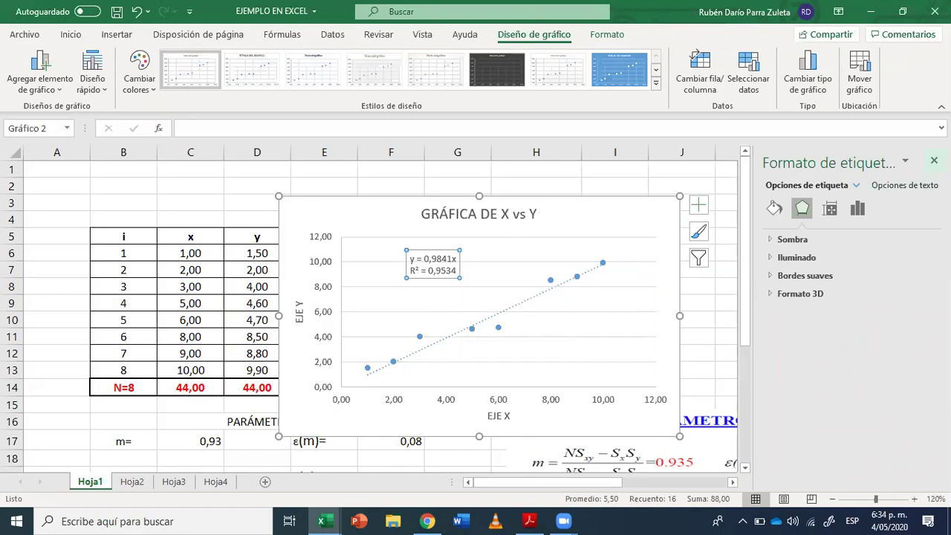
- Add a free-intercept linear trendline showing y = 0,9346x + 0,3596 and R² = 0,9569
{"action": "left_click", "coordinate": [934, 161]}
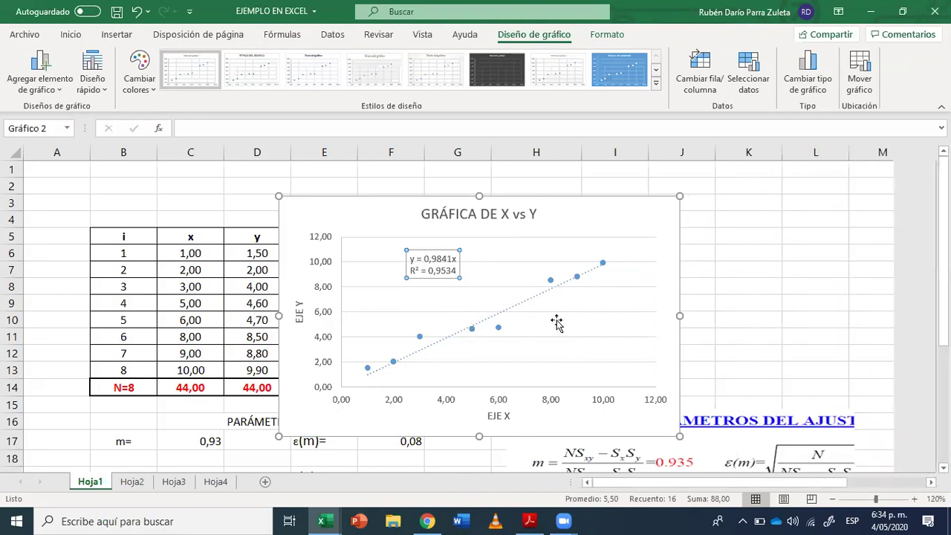
{"action": "double_click", "coordinate": [500, 328]}
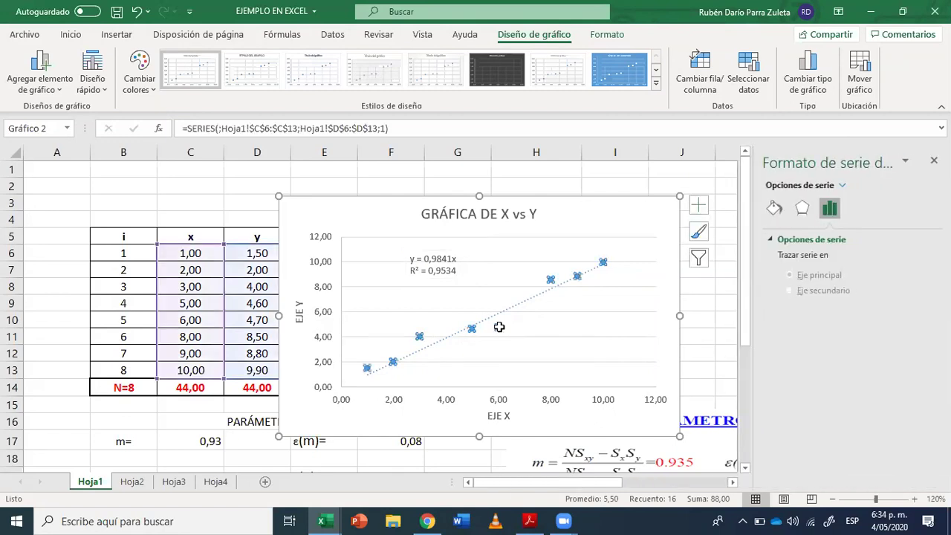
{"action": "right_click", "coordinate": [499, 327]}
{"action": "left_click", "coordinate": [579, 460]}
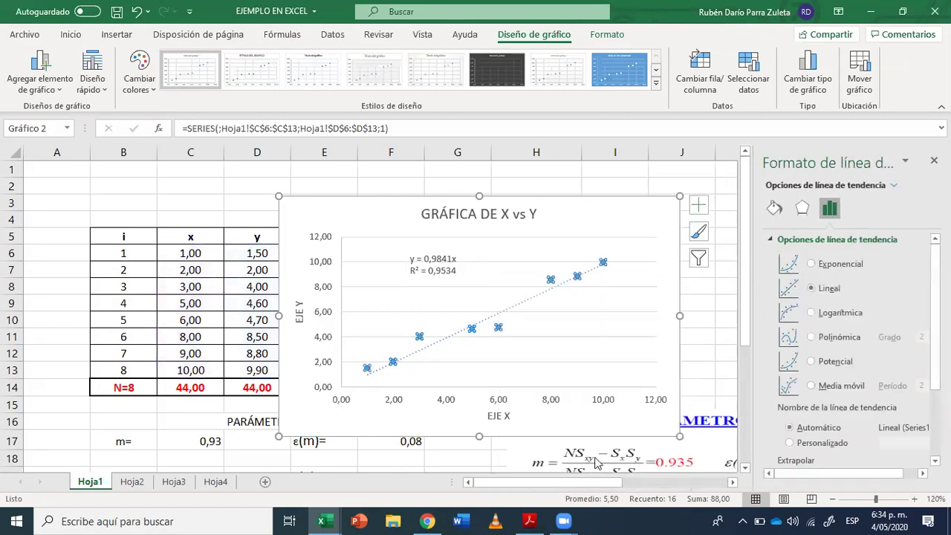
{"action": "scroll", "coordinate": [885, 389], "scroll_direction": "down", "scroll_amount": 2}
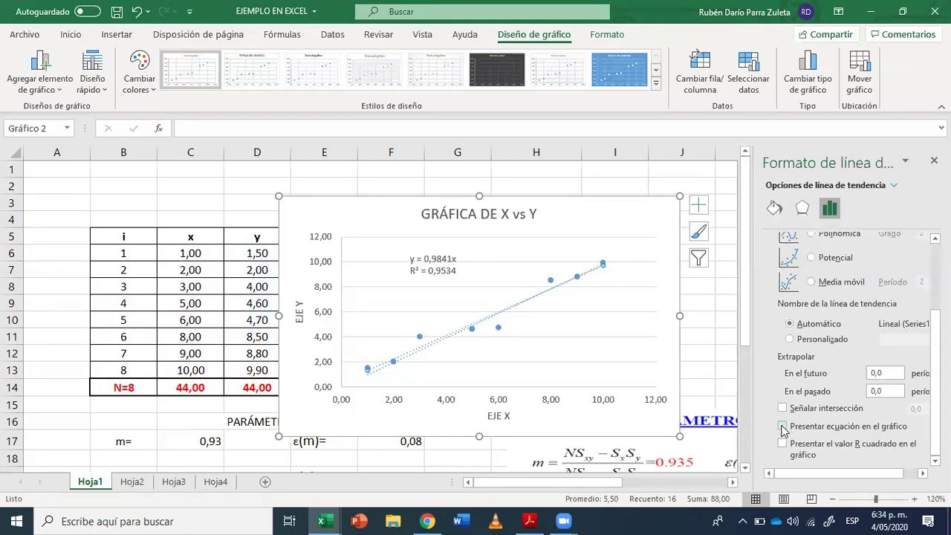
{"action": "left_click", "coordinate": [782, 426]}
{"action": "left_click", "coordinate": [783, 444]}
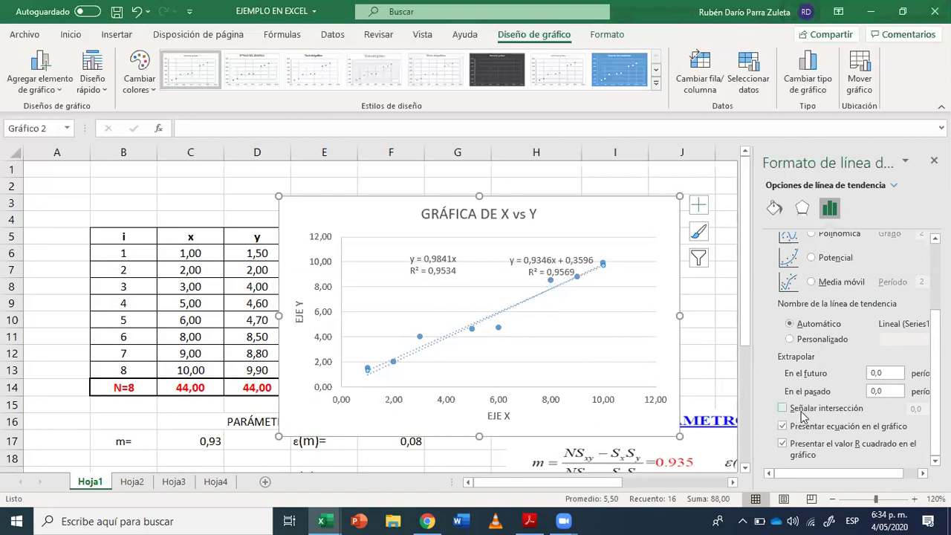
- Delete the old y = 0,9841x label, shift the new equation label left, and bring up the PDF
{"action": "left_click", "coordinate": [446, 260]}
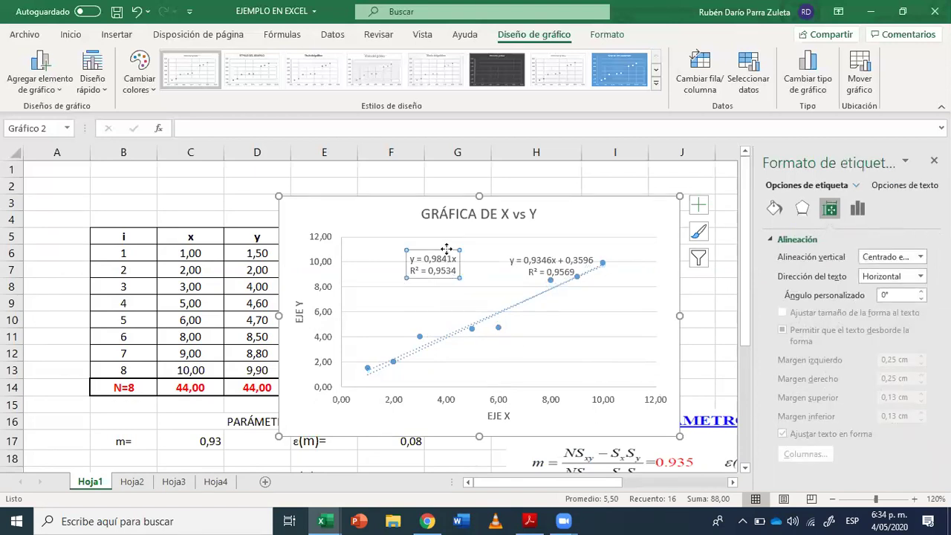
{"action": "key", "text": "Delete"}
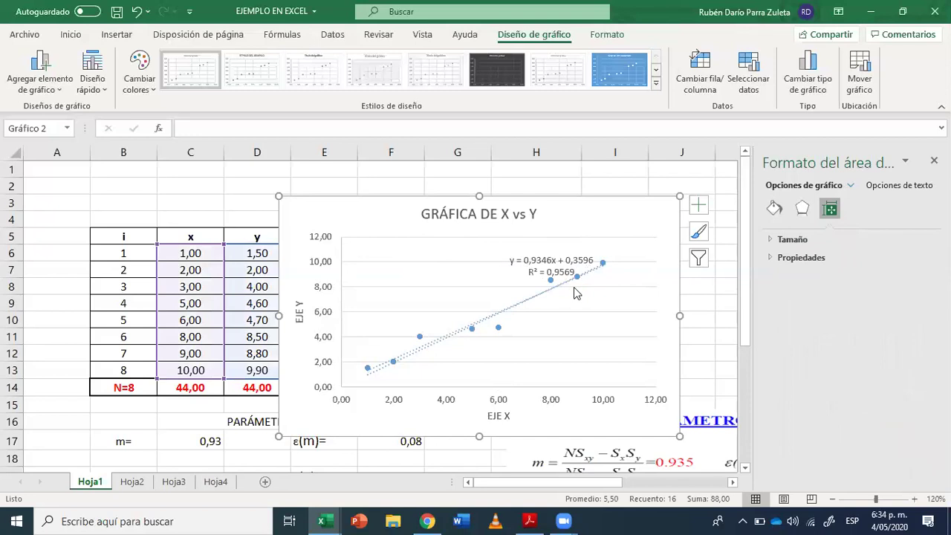
{"action": "left_click", "coordinate": [565, 254]}
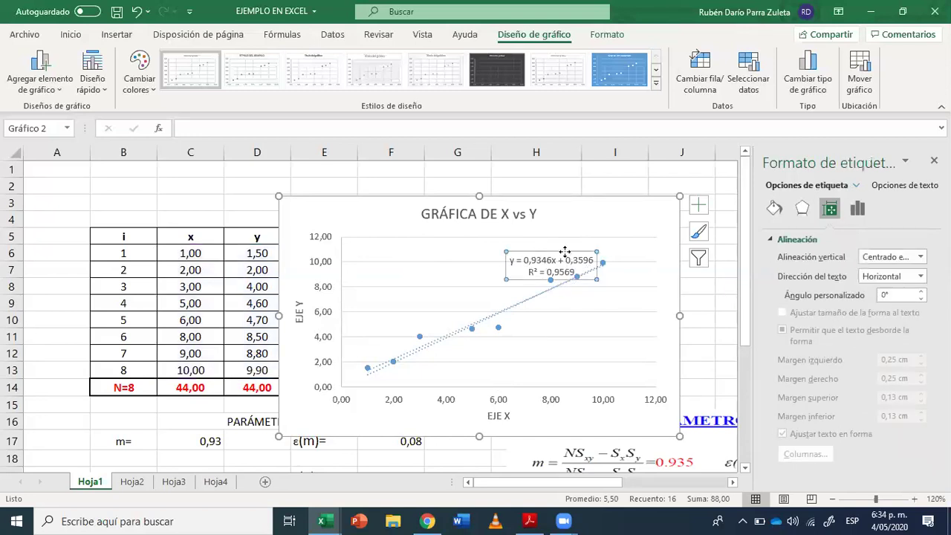
{"action": "left_click_drag", "start_coordinate": [565, 253], "coordinate": [474, 252]}
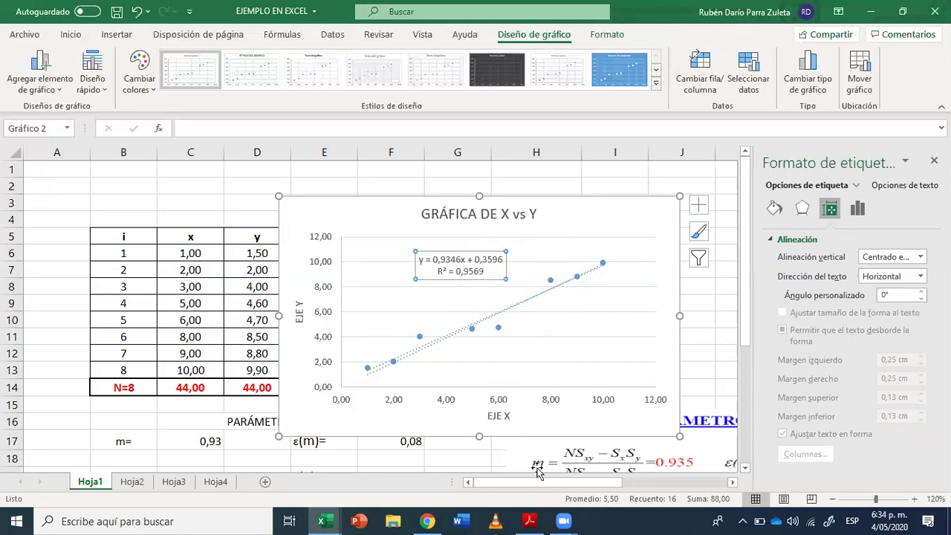
{"action": "left_click", "coordinate": [530, 521]}
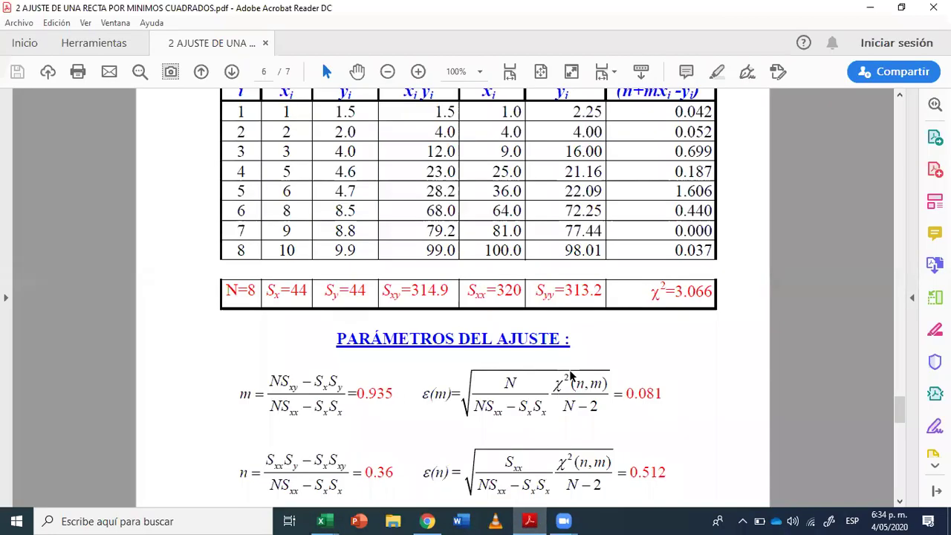
- Compare the PDF's fit y = (0.94 ± 0.08)x + (0.4 ± 0.5) against the Excel chart
{"action": "scroll", "coordinate": [571, 371], "scroll_direction": "down", "scroll_amount": 10}
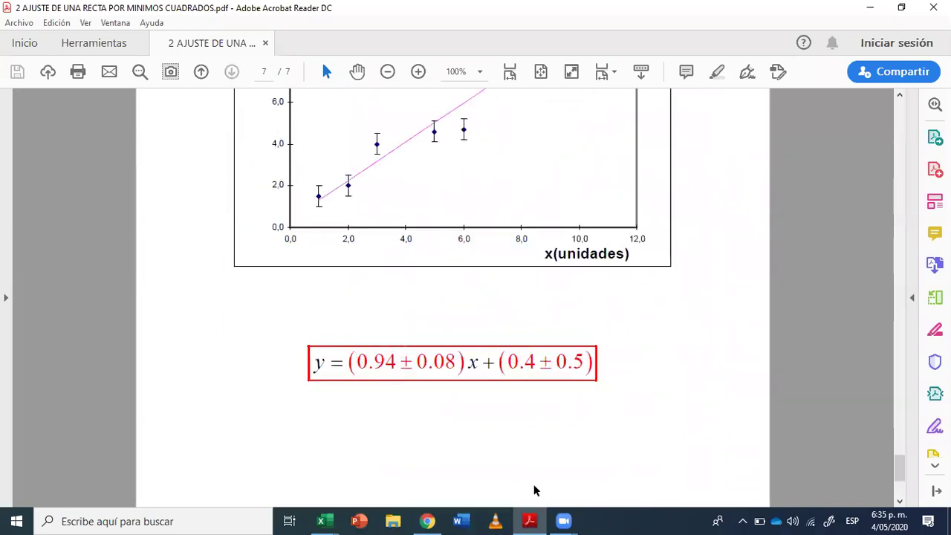
{"action": "left_click", "coordinate": [530, 521]}
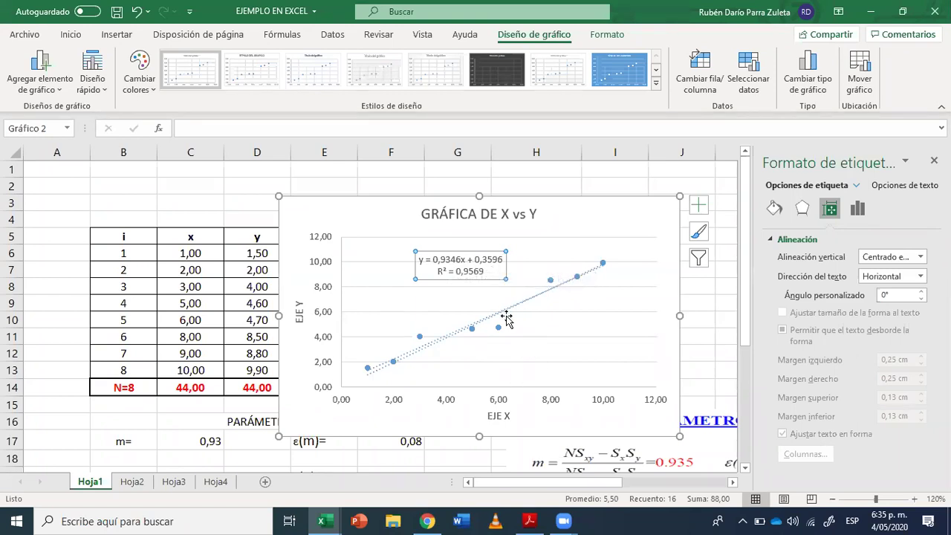
{"action": "left_click", "coordinate": [530, 521]}
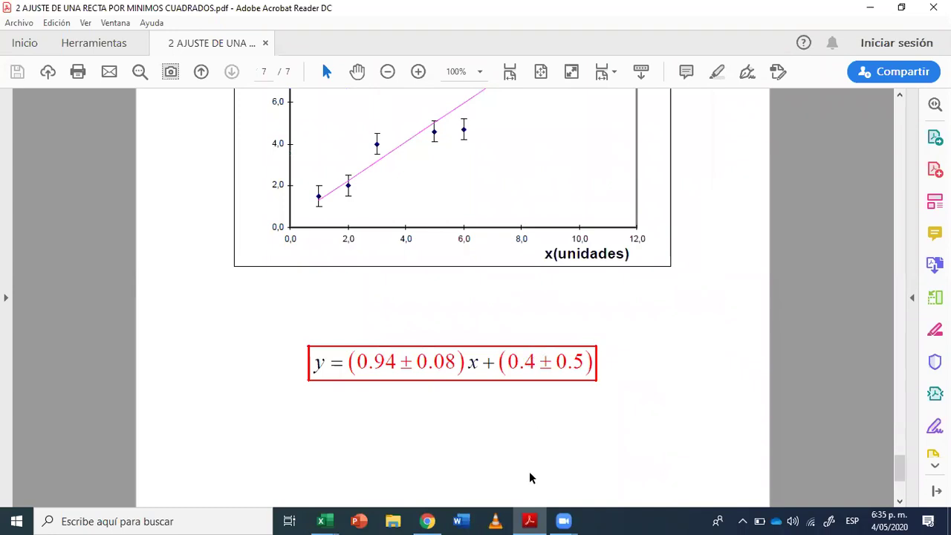
{"action": "left_click", "coordinate": [530, 519]}
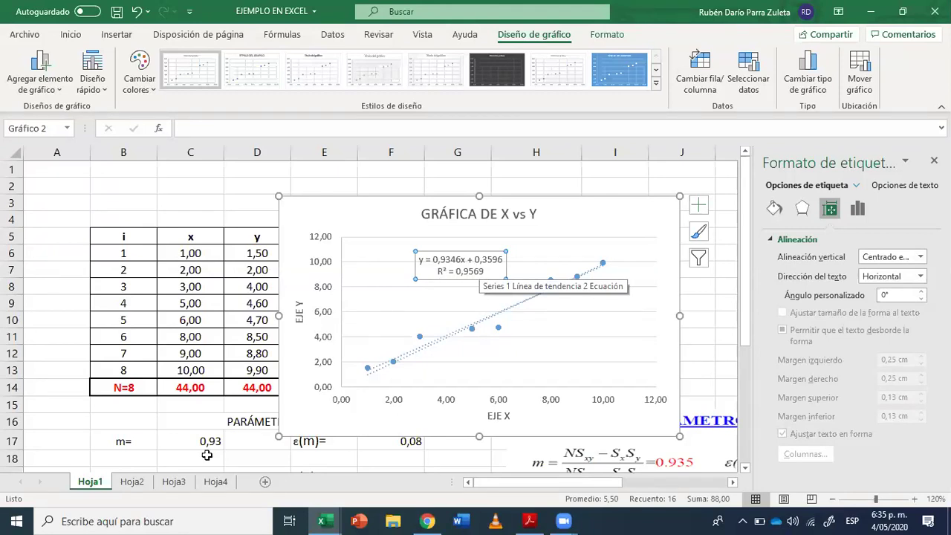
{"action": "scroll", "coordinate": [197, 394], "scroll_direction": "down", "scroll_amount": 2}
{"action": "scroll", "coordinate": [198, 394], "scroll_direction": "down", "scroll_amount": 1}
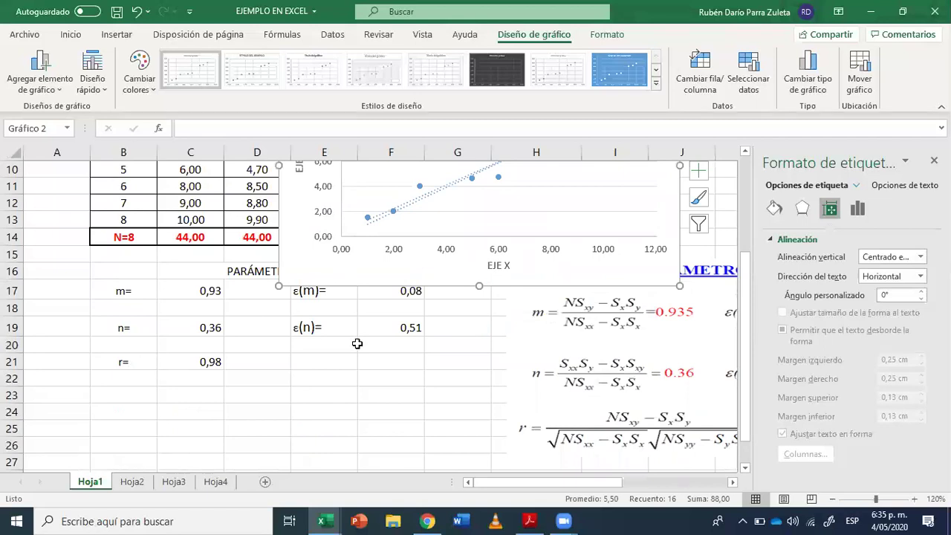
{"action": "scroll", "coordinate": [293, 374], "scroll_direction": "up", "scroll_amount": 2}
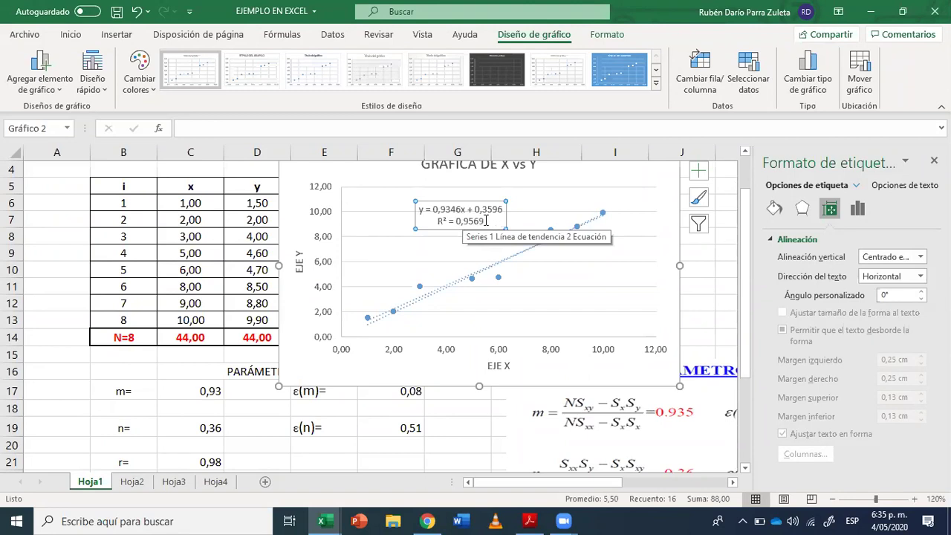
{"action": "left_click_drag", "start_coordinate": [486, 221], "coordinate": [456, 220]}
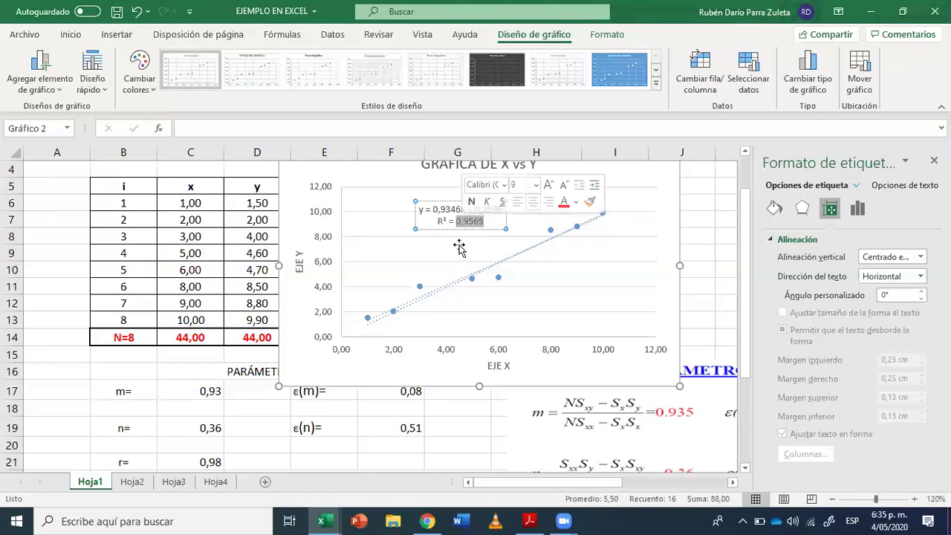
{"action": "scroll", "coordinate": [215, 312], "scroll_direction": "down", "scroll_amount": 3}
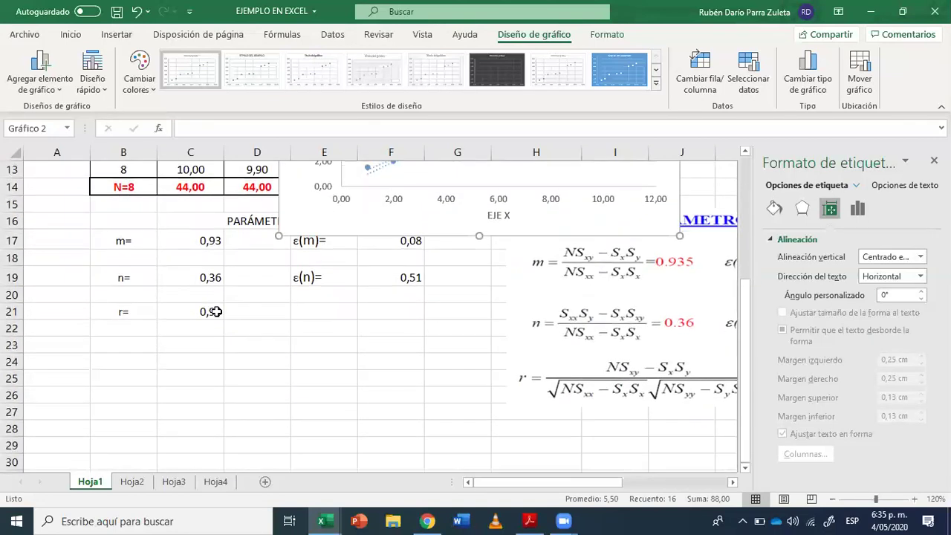
{"action": "left_click", "coordinate": [215, 312]}
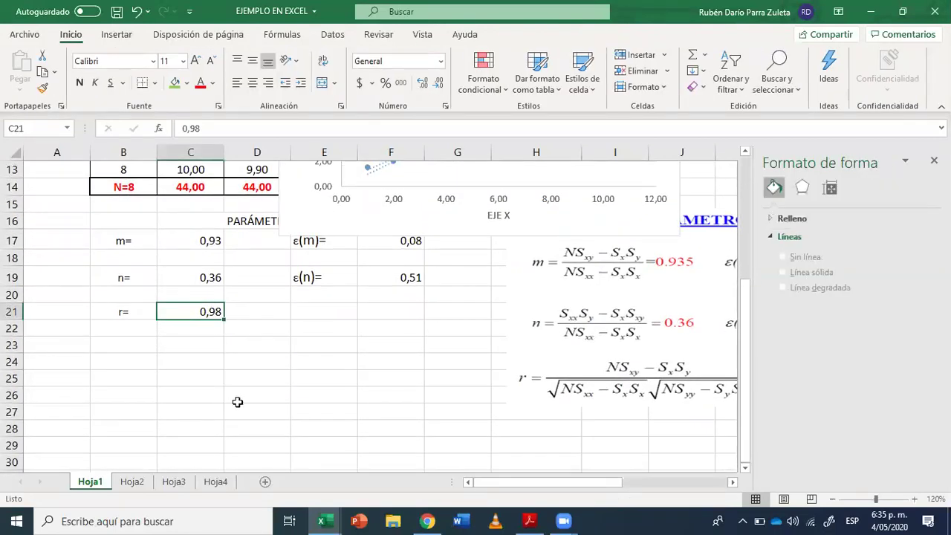
{"action": "scroll", "coordinate": [344, 375], "scroll_direction": "up", "scroll_amount": 4}
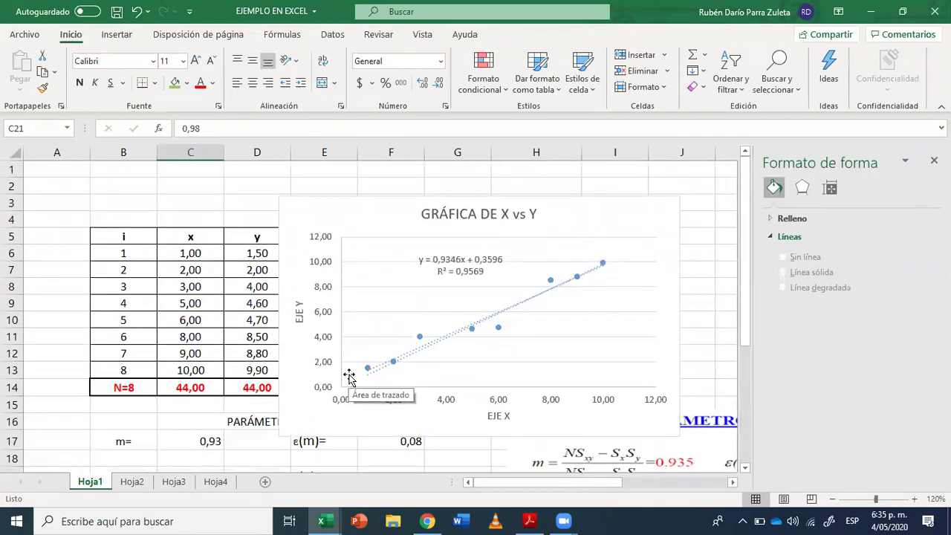
- Shift the chart right and delete the pasted formula picture
{"action": "mouse_move", "coordinate": [644, 201]}
{"action": "left_mouse_down"}
{"action": "mouse_move", "coordinate": [711, 201]}
{"action": "mouse_move", "coordinate": [713, 223]}
{"action": "mouse_move", "coordinate": [735, 216]}
{"action": "left_mouse_up"}
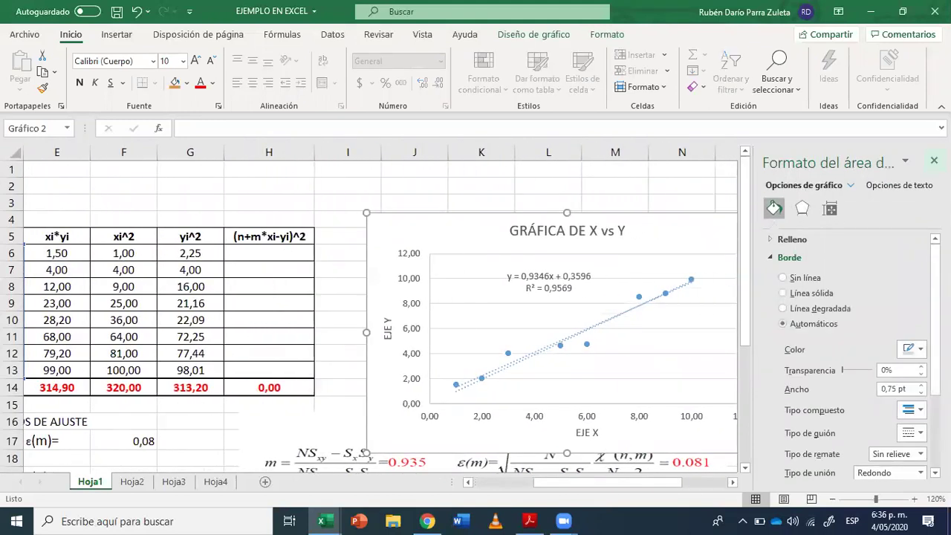
{"action": "scroll", "coordinate": [607, 232], "scroll_direction": "down", "scroll_amount": 2}
{"action": "scroll", "coordinate": [562, 270], "scroll_direction": "down", "scroll_amount": 2}
{"action": "left_click", "coordinate": [399, 323]}
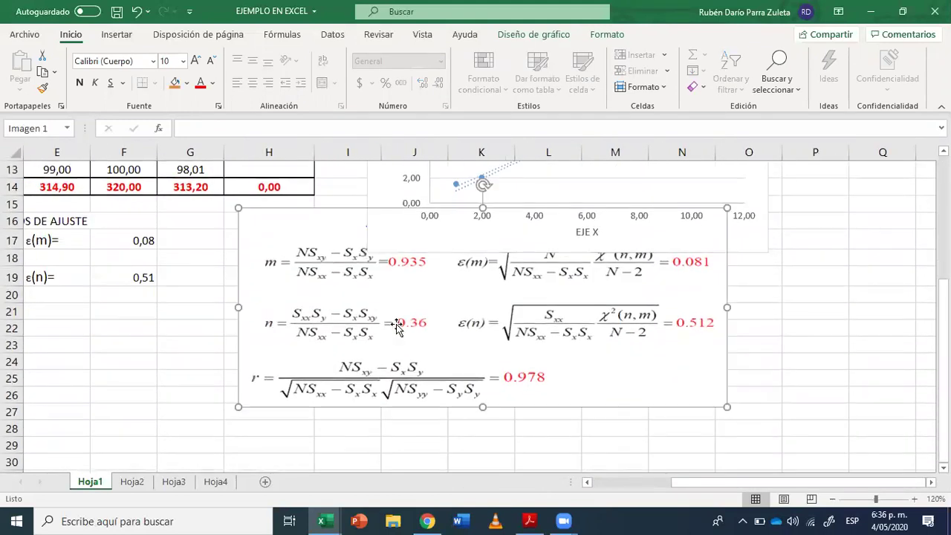
{"action": "key", "text": "Delete"}
- Nudge the chart into place beside the (n+m*xi-yi)^2 column
{"action": "scroll", "coordinate": [519, 293], "scroll_direction": "up", "scroll_amount": 4}
{"action": "scroll", "coordinate": [518, 292], "scroll_direction": "down", "scroll_amount": 2}
{"action": "scroll", "coordinate": [647, 174], "scroll_direction": "up", "scroll_amount": 2}
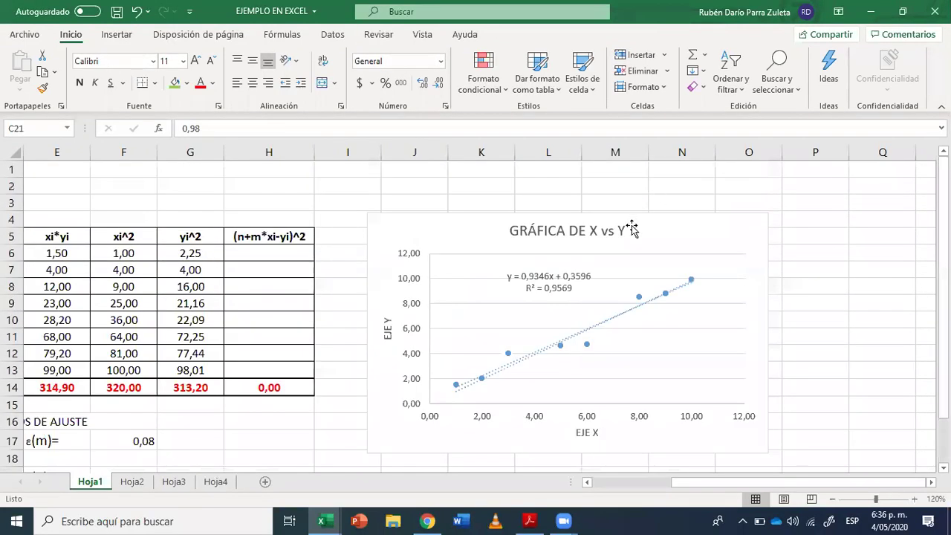
{"action": "left_click_drag", "start_coordinate": [647, 213], "coordinate": [657, 230]}
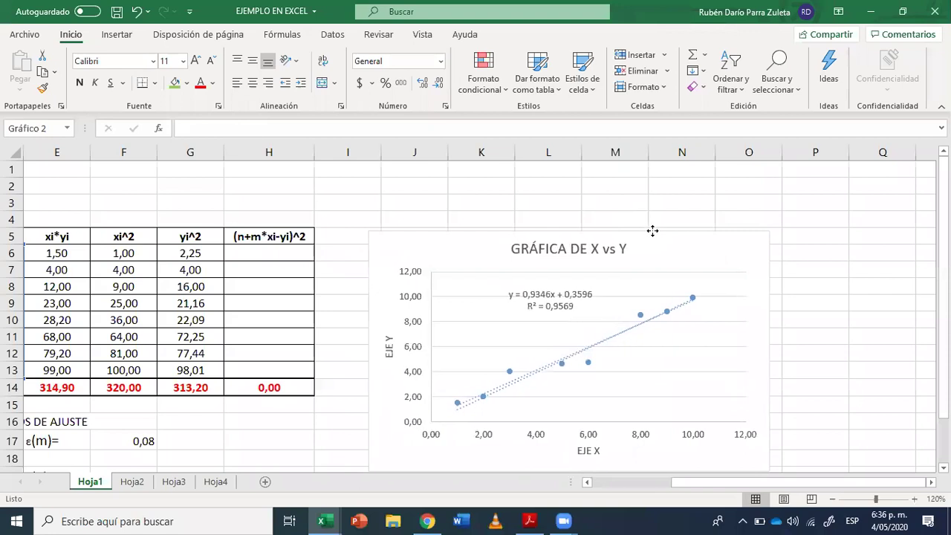
{"action": "left_click_drag", "start_coordinate": [657, 230], "coordinate": [662, 230]}
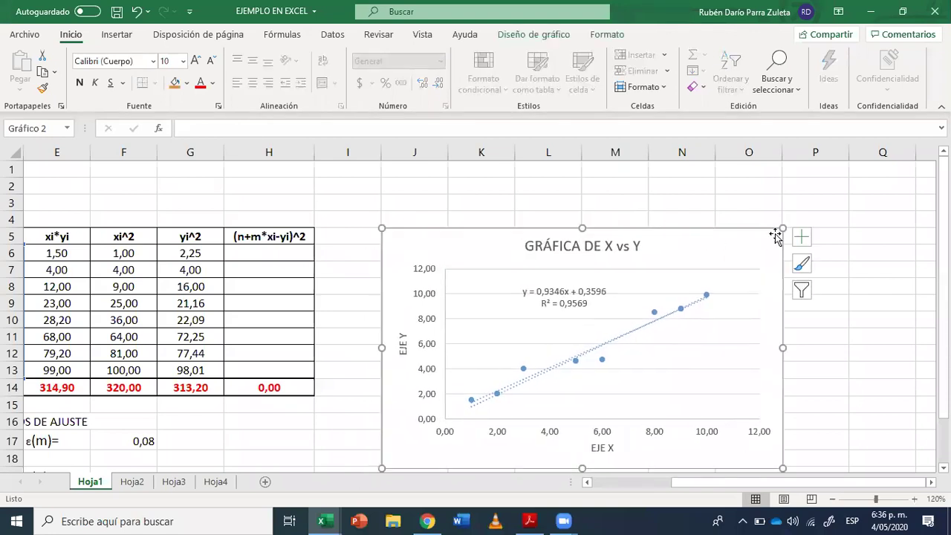
{"action": "scroll", "coordinate": [836, 266], "scroll_direction": "down", "scroll_amount": 2}
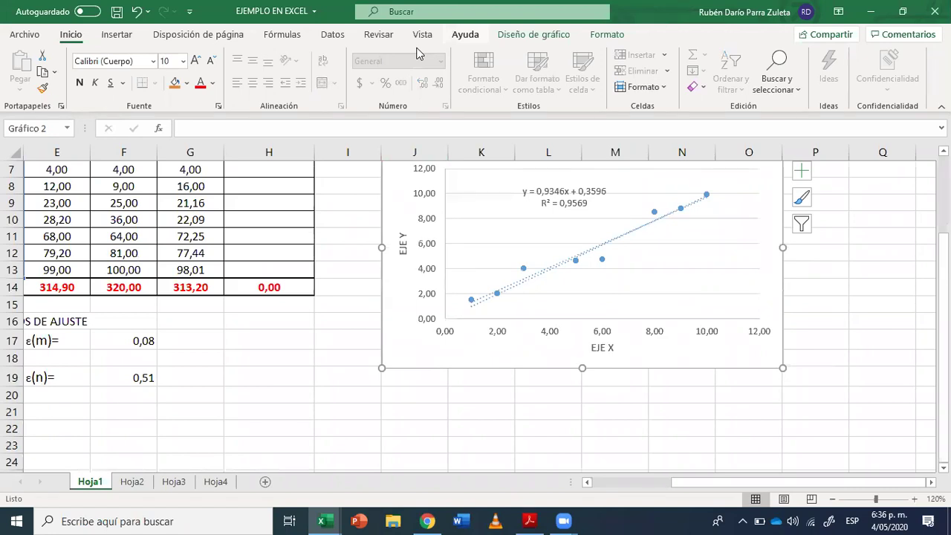
{"action": "left_click", "coordinate": [554, 35]}
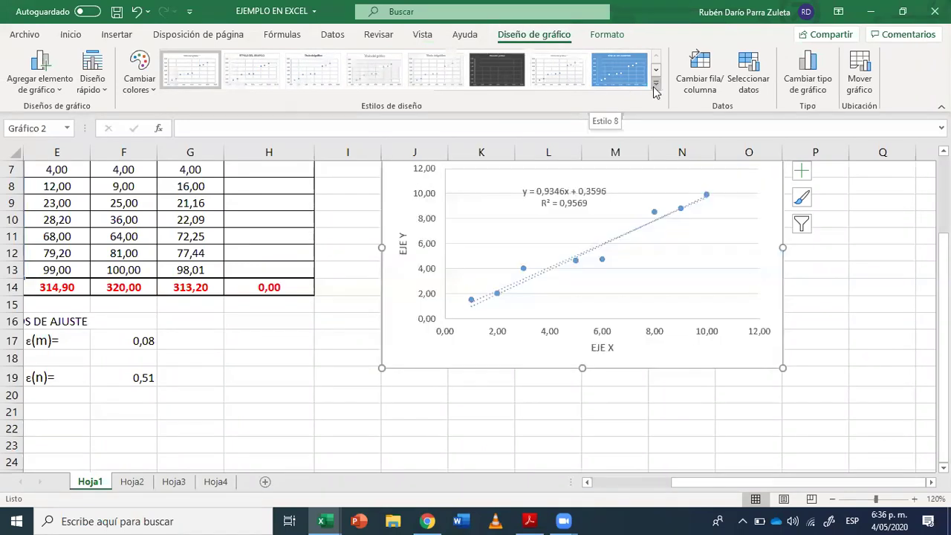
{"action": "left_click", "coordinate": [656, 84]}
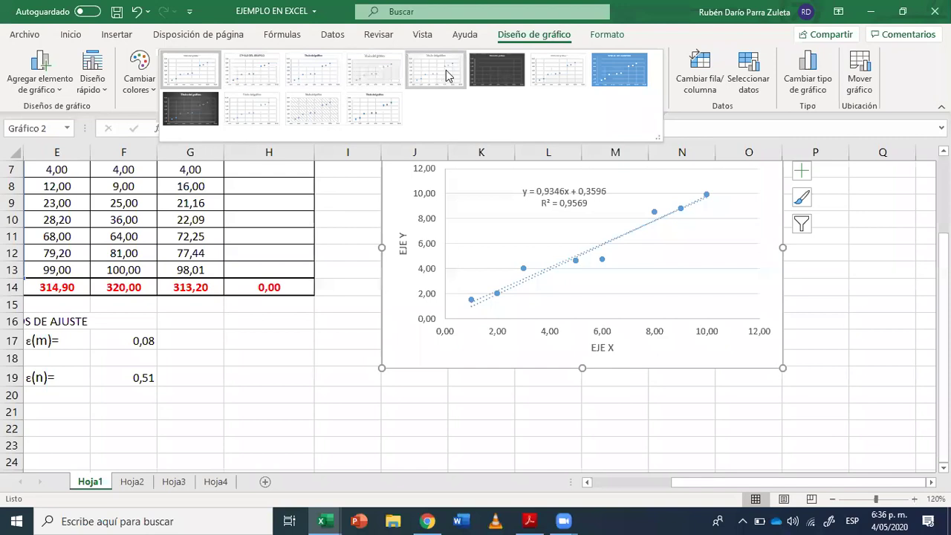
{"action": "key", "text": "Escape"}
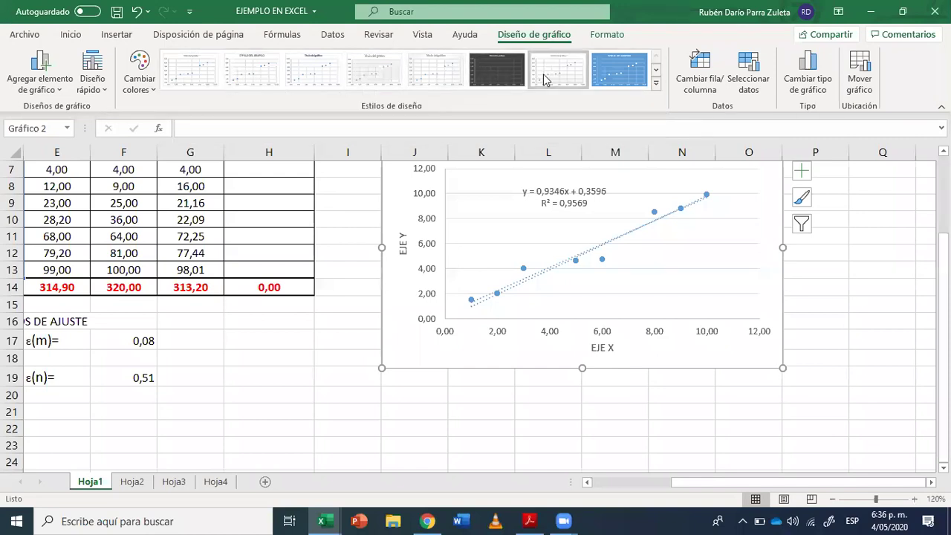